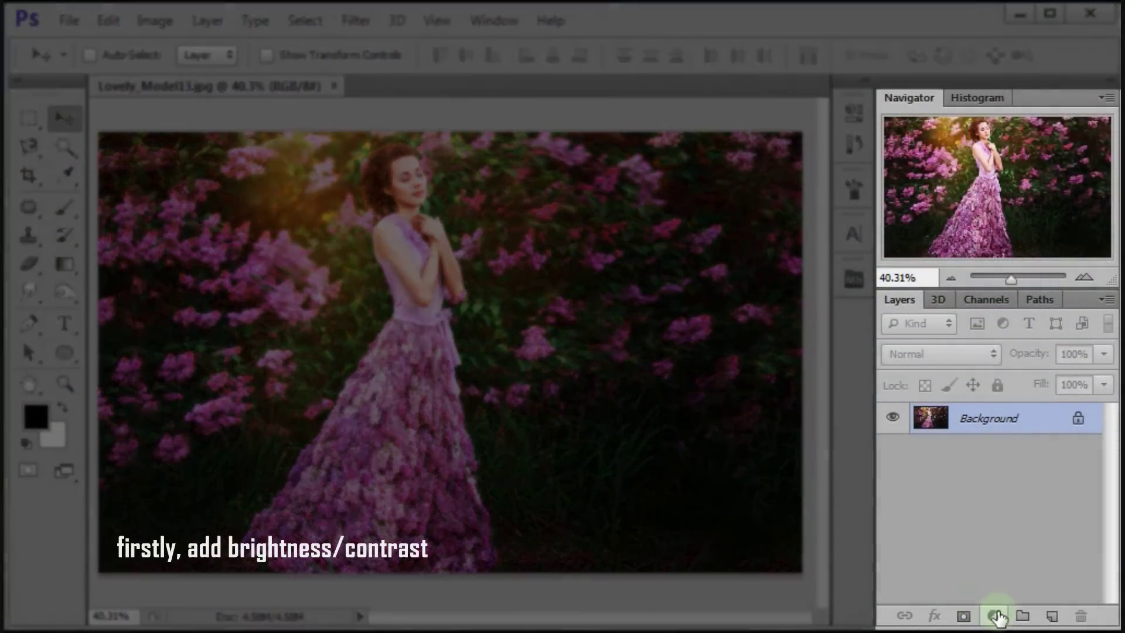
Add a Brightness/Contrast adjustment layer with Brightness -34 and Contrast 36, then toggle it to compare.
{"action": "left_click", "coordinate": [995, 615]}
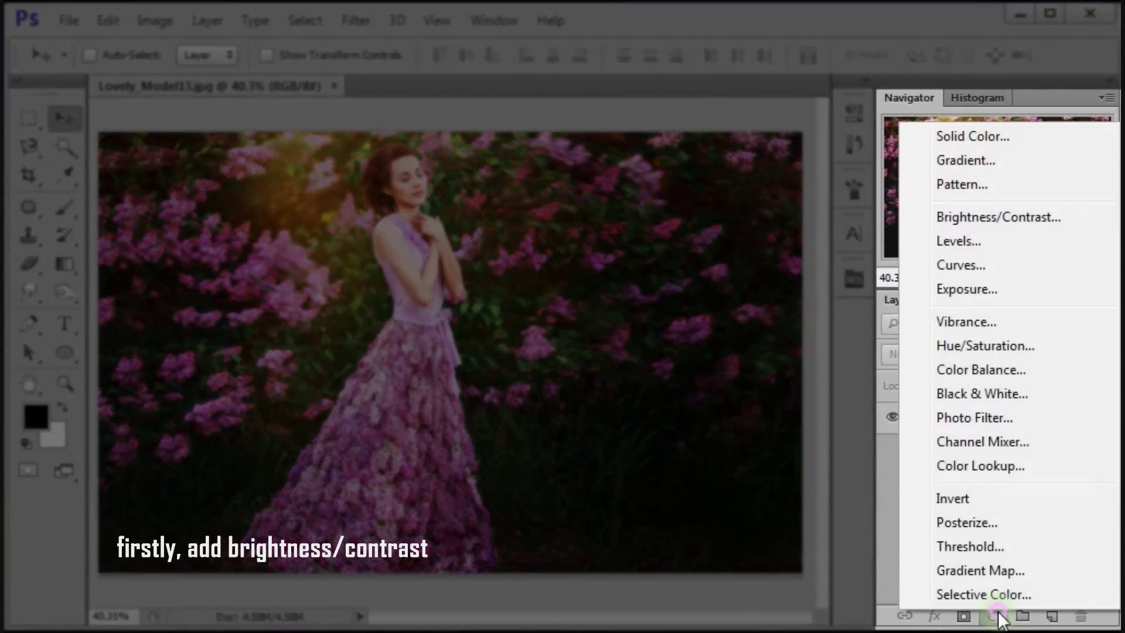
{"action": "left_click", "coordinate": [1032, 217]}
{"action": "left_click", "coordinate": [705, 218]}
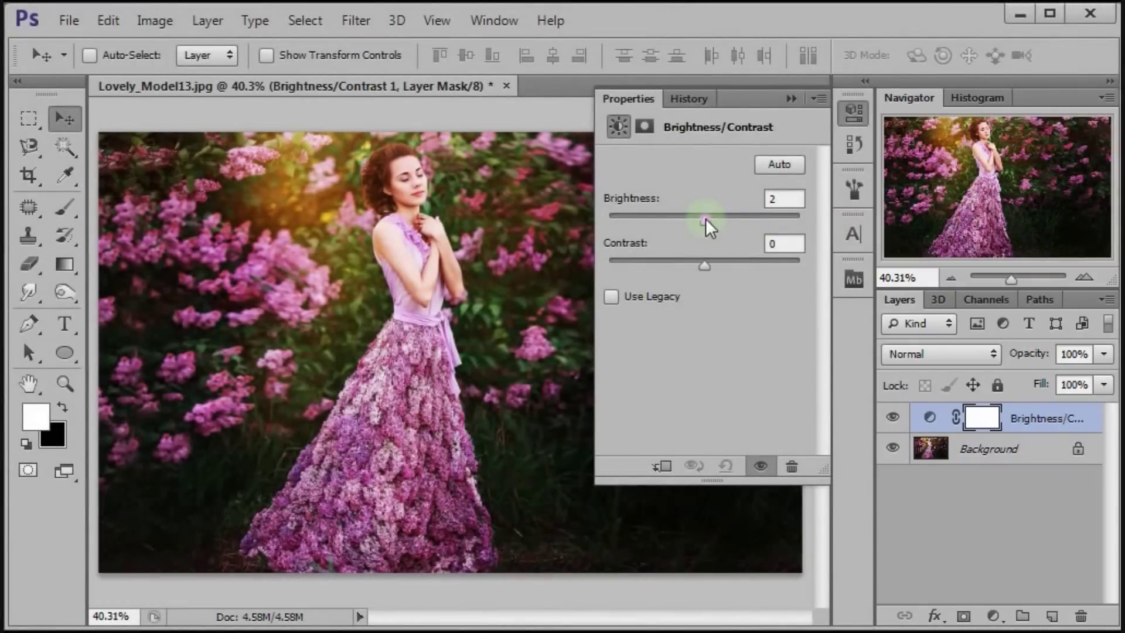
{"action": "left_click_drag", "start_coordinate": [706, 218], "coordinate": [680, 217]}
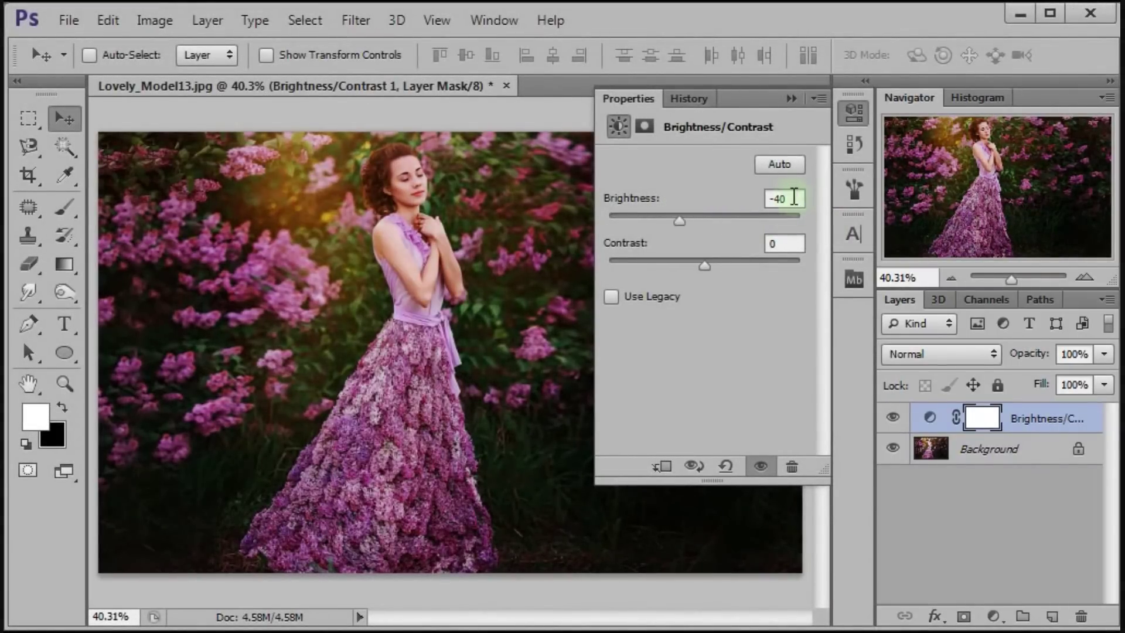
{"action": "left_click_drag", "start_coordinate": [794, 199], "coordinate": [775, 200]}
{"action": "type", "text": "34"}
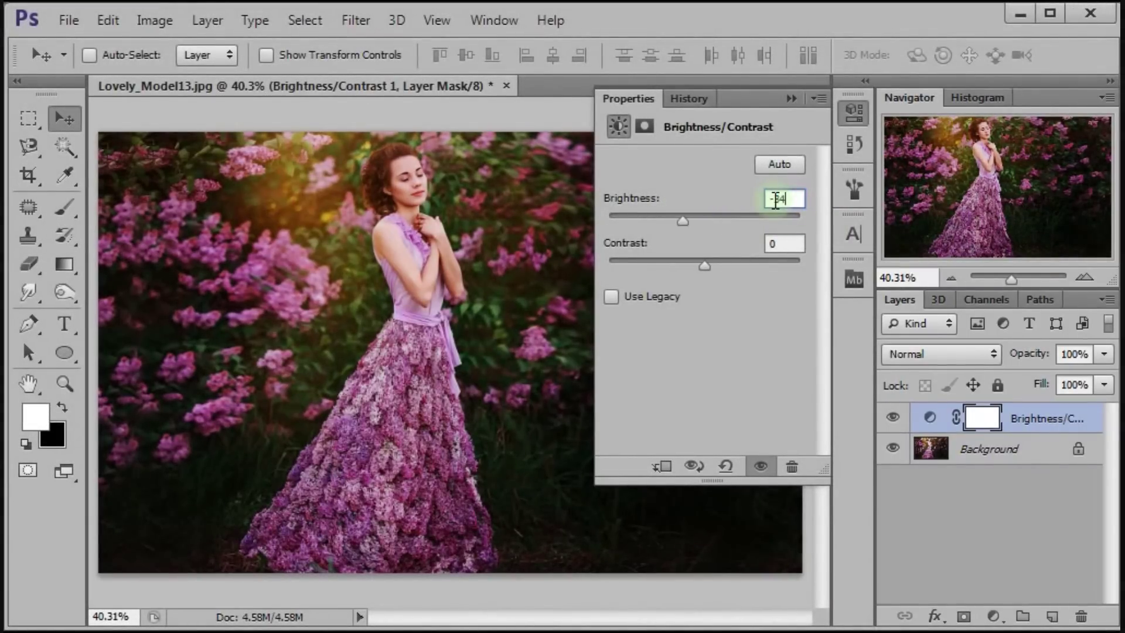
{"action": "left_click_drag", "start_coordinate": [723, 273], "coordinate": [766, 276]}
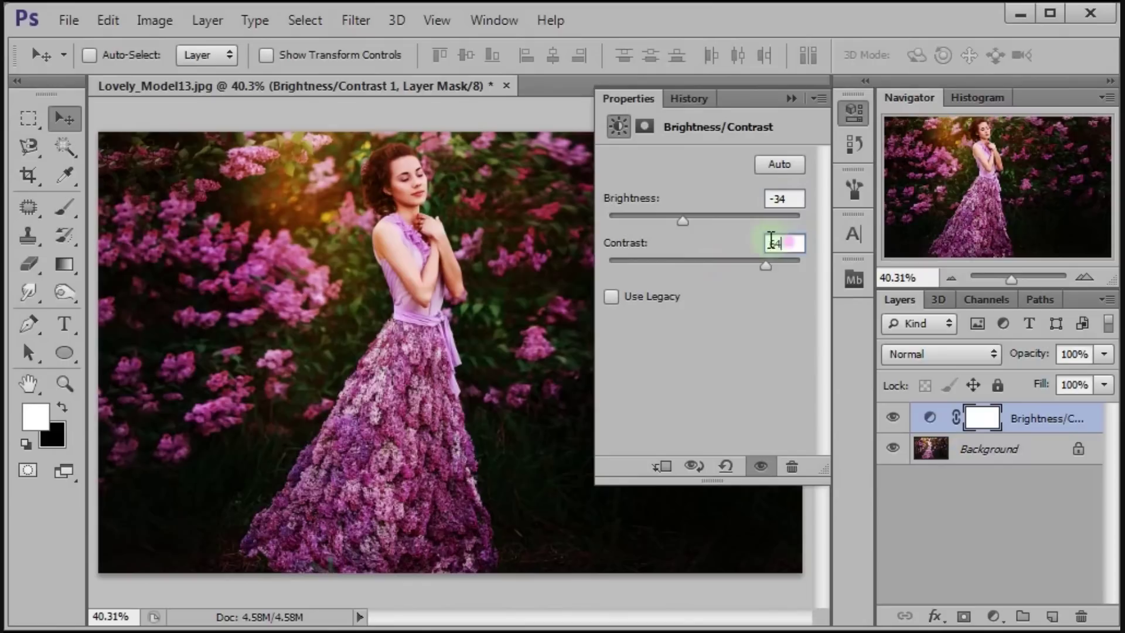
{"action": "type", "text": "3"}
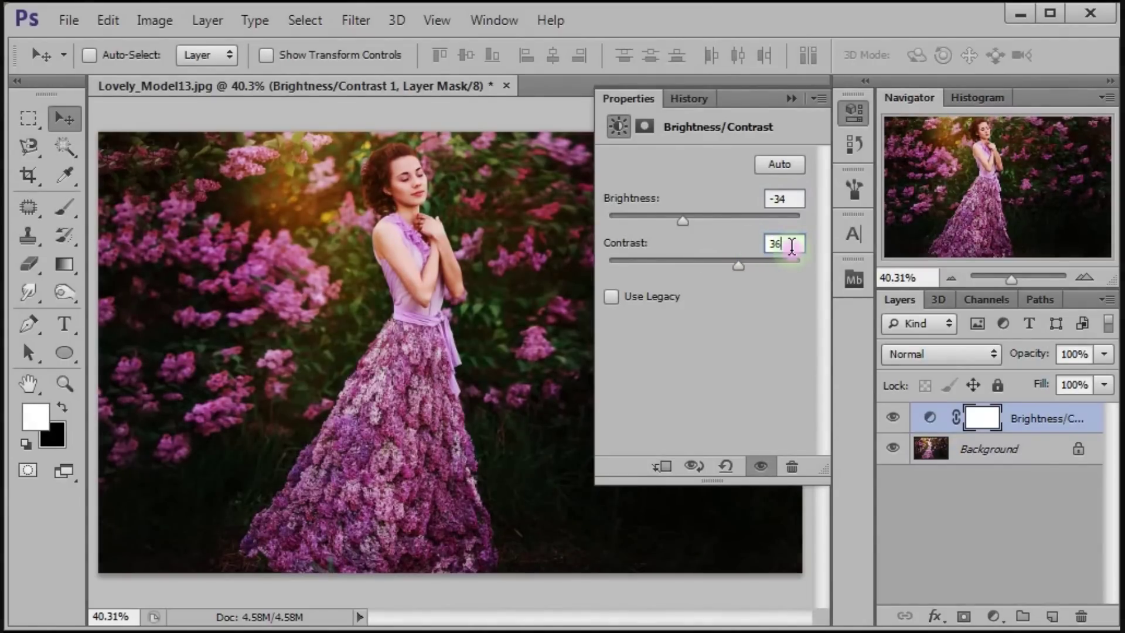
{"action": "left_click", "coordinate": [792, 99]}
{"action": "left_click", "coordinate": [896, 418]}
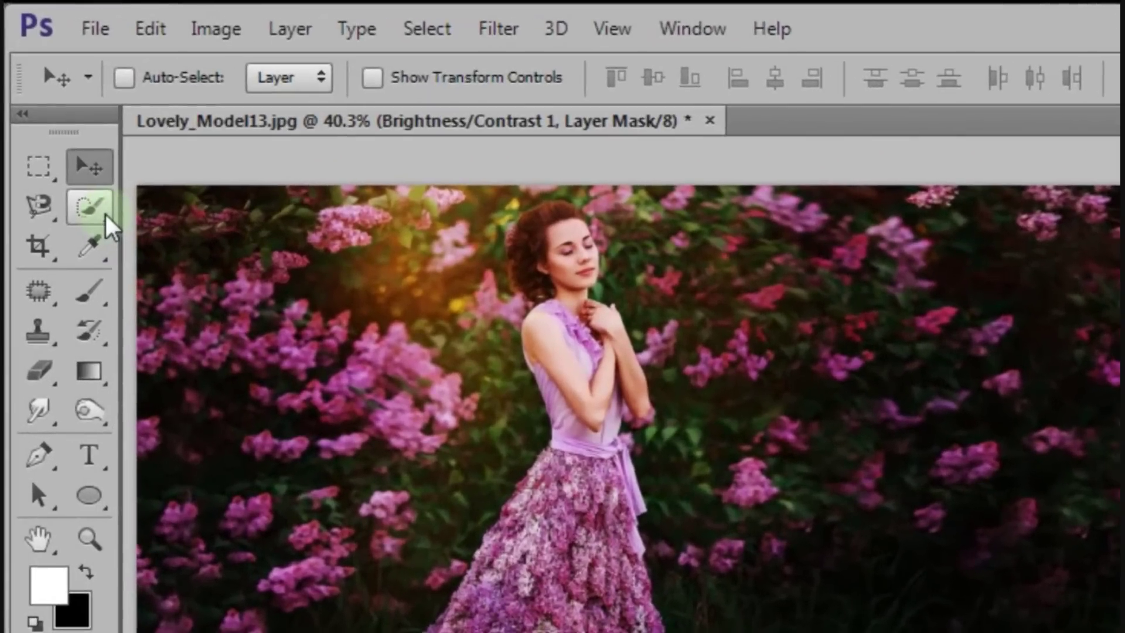
Set up the Quick Selection tool in Add mode with a 12 px, pen-pressure brush.
{"action": "left_click_drag", "start_coordinate": [107, 220], "coordinate": [345, 216]}
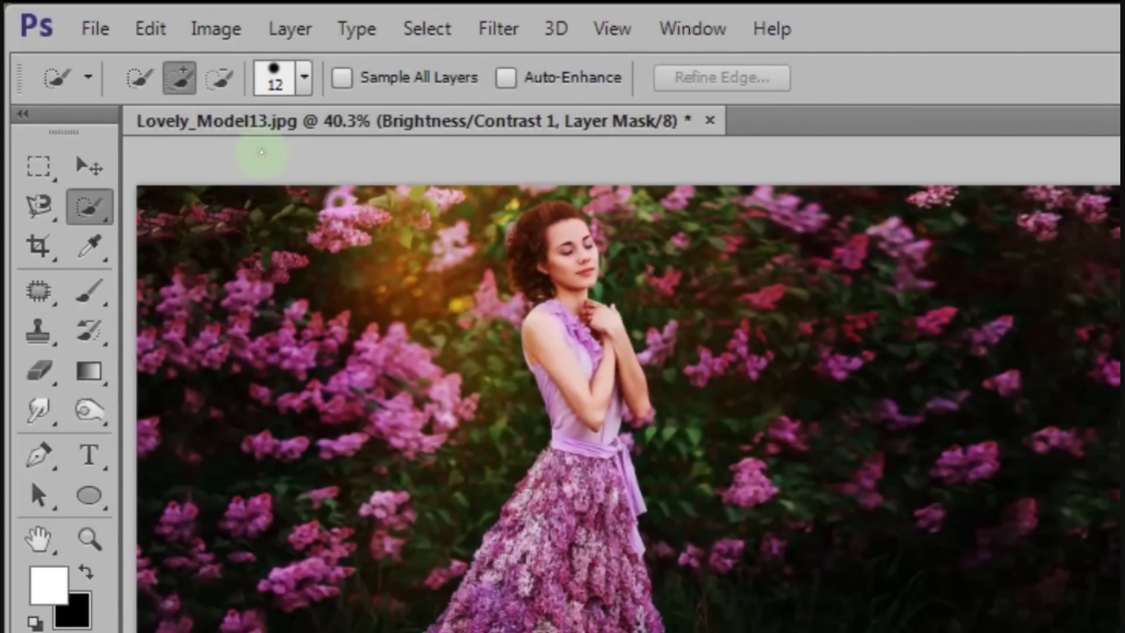
{"action": "left_click", "coordinate": [181, 82]}
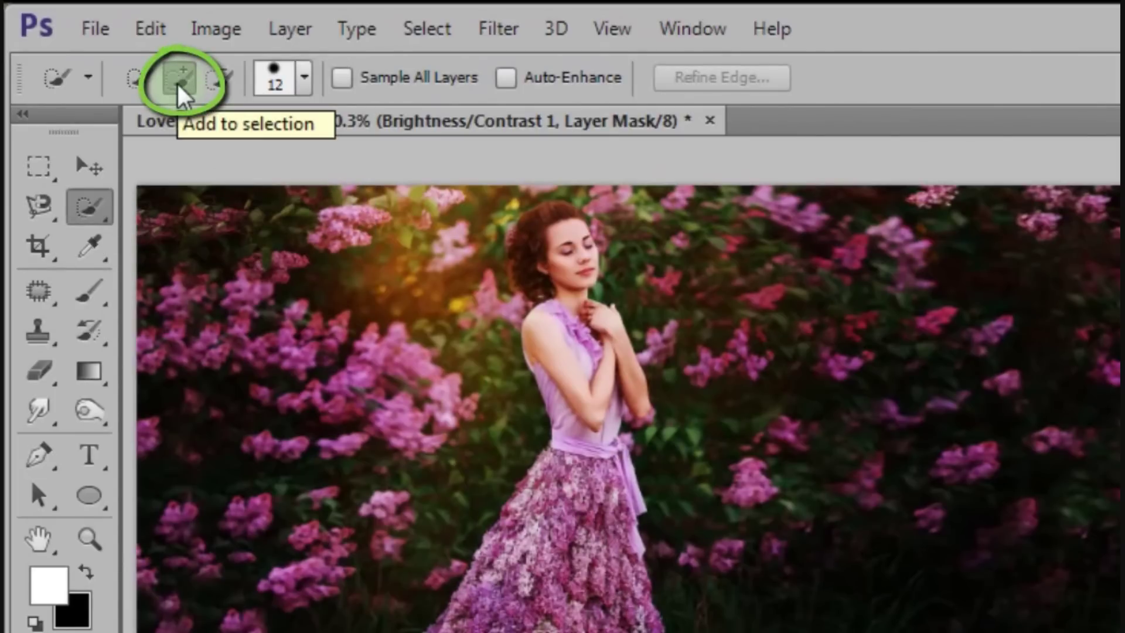
{"action": "left_click", "coordinate": [305, 85]}
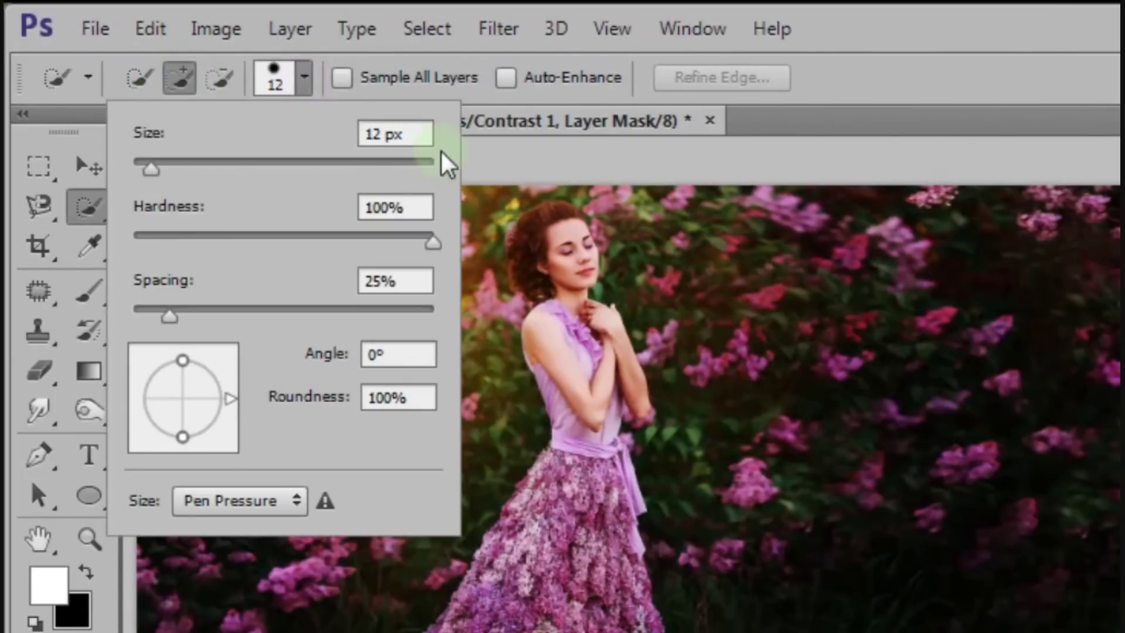
{"action": "left_click", "coordinate": [424, 205]}
{"action": "left_click", "coordinate": [412, 285]}
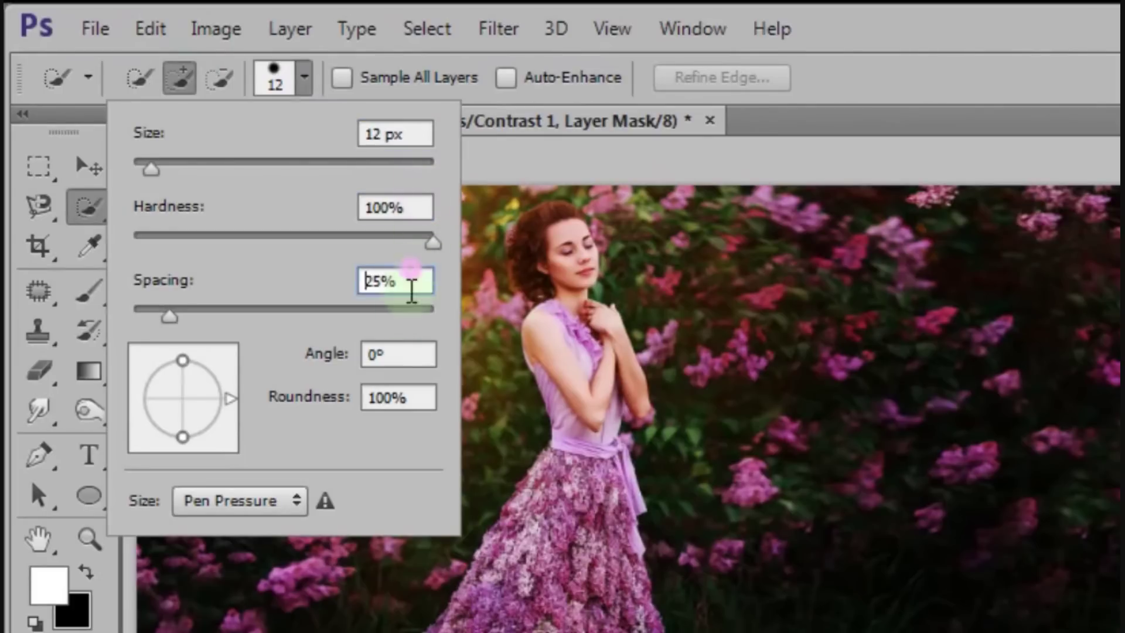
{"action": "left_click", "coordinate": [406, 352]}
{"action": "left_click", "coordinate": [410, 396]}
{"action": "left_click", "coordinate": [243, 501]}
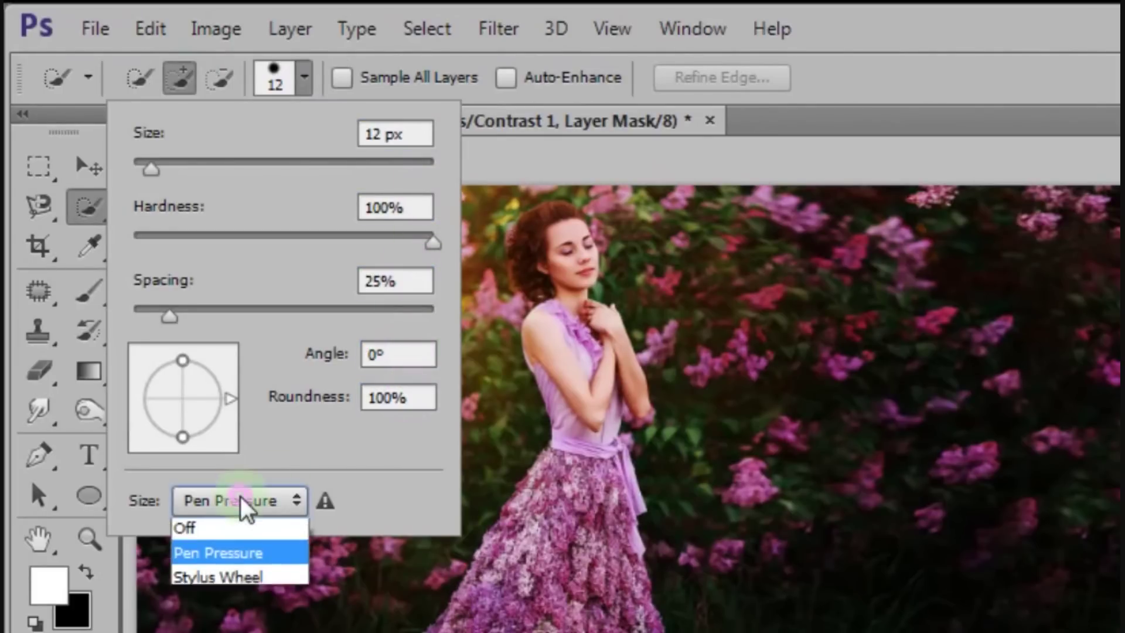
{"action": "left_click", "coordinate": [243, 557]}
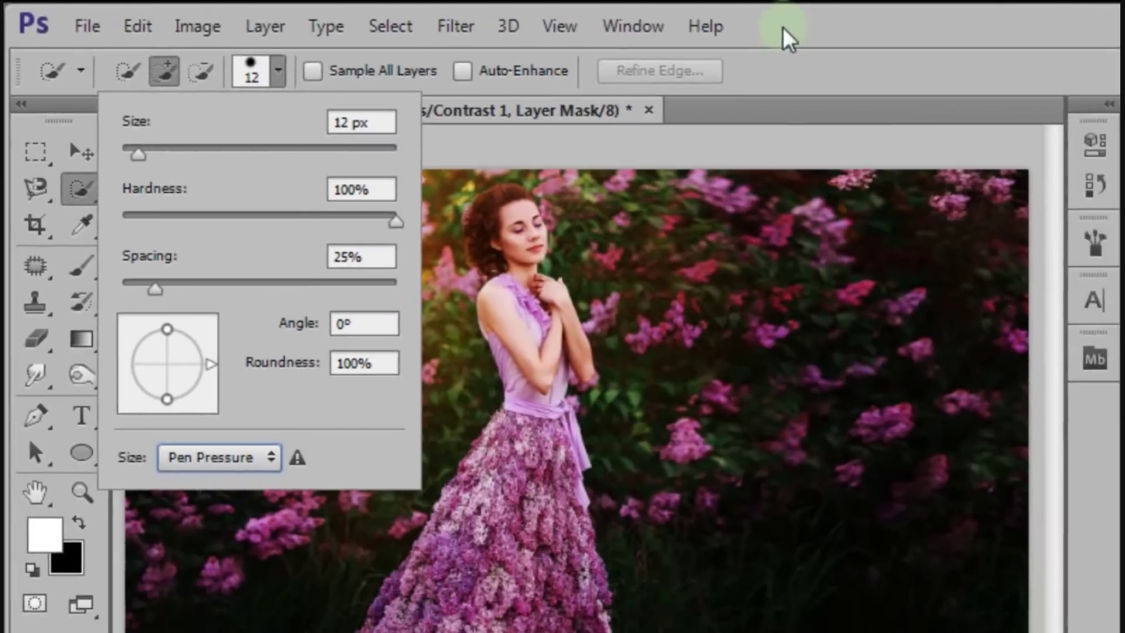
{"action": "left_click", "coordinate": [659, 24]}
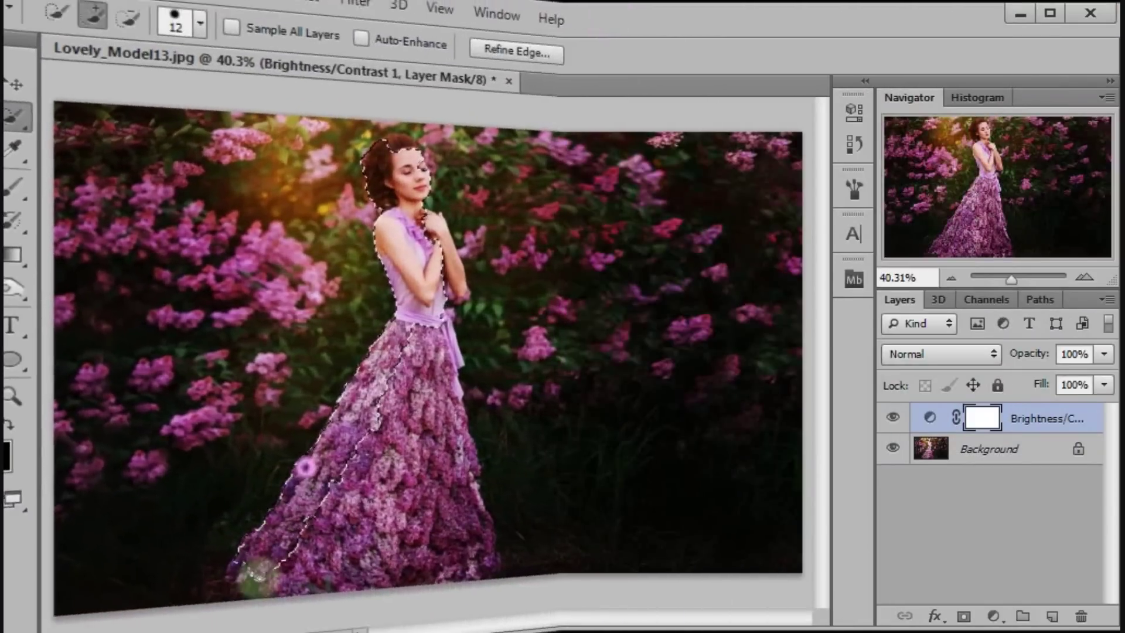
Paint a selection over the model and dress, subtracting stray flower areas at 100% zoom.
{"action": "left_click_drag", "start_coordinate": [258, 545], "coordinate": [480, 317]}
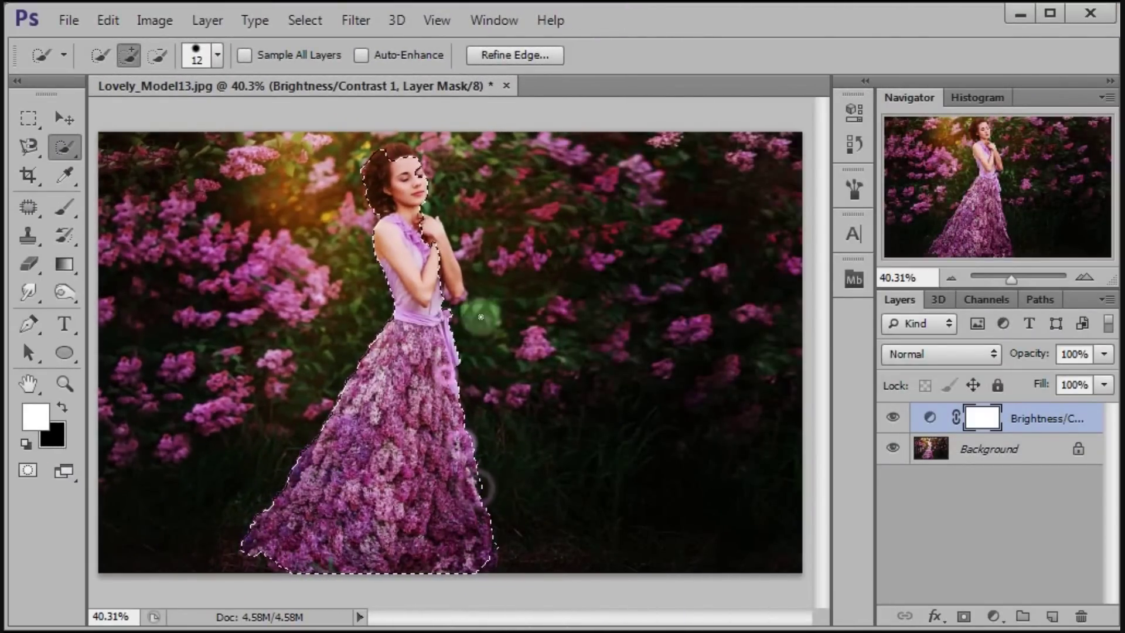
{"action": "key", "text": "ctrl+1"}
{"action": "scroll", "coordinate": [502, 243], "scroll_direction": "up", "scroll_amount": 5}
{"action": "key", "text": "alt"}
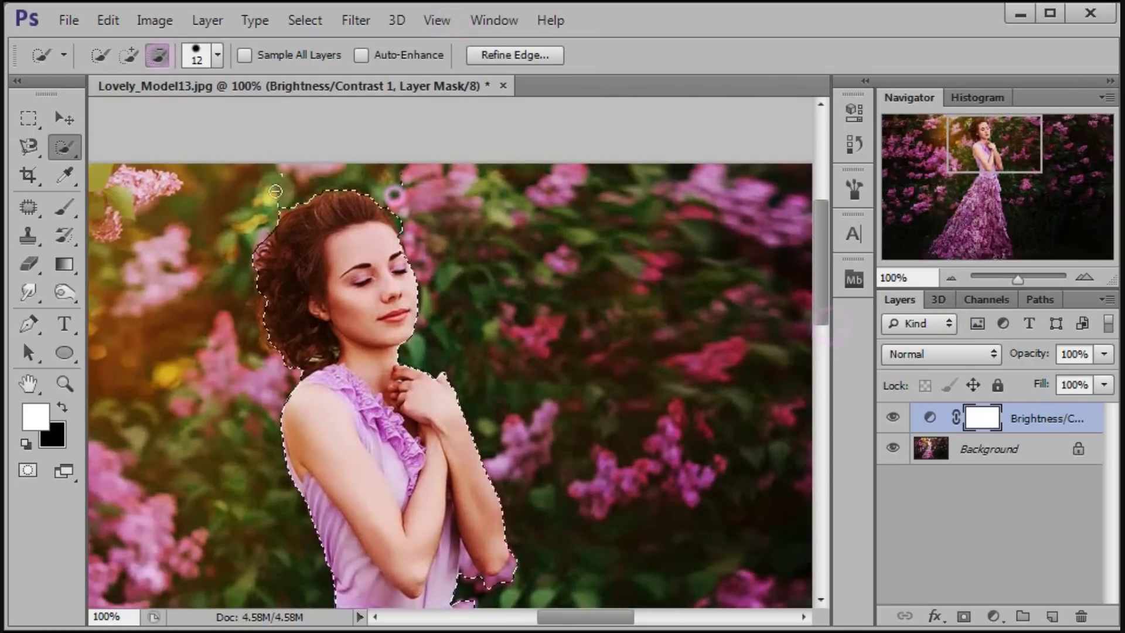
{"action": "scroll", "coordinate": [573, 402], "scroll_direction": "down", "scroll_amount": 3}
{"action": "left_click_drag", "start_coordinate": [507, 375], "coordinate": [486, 400]}
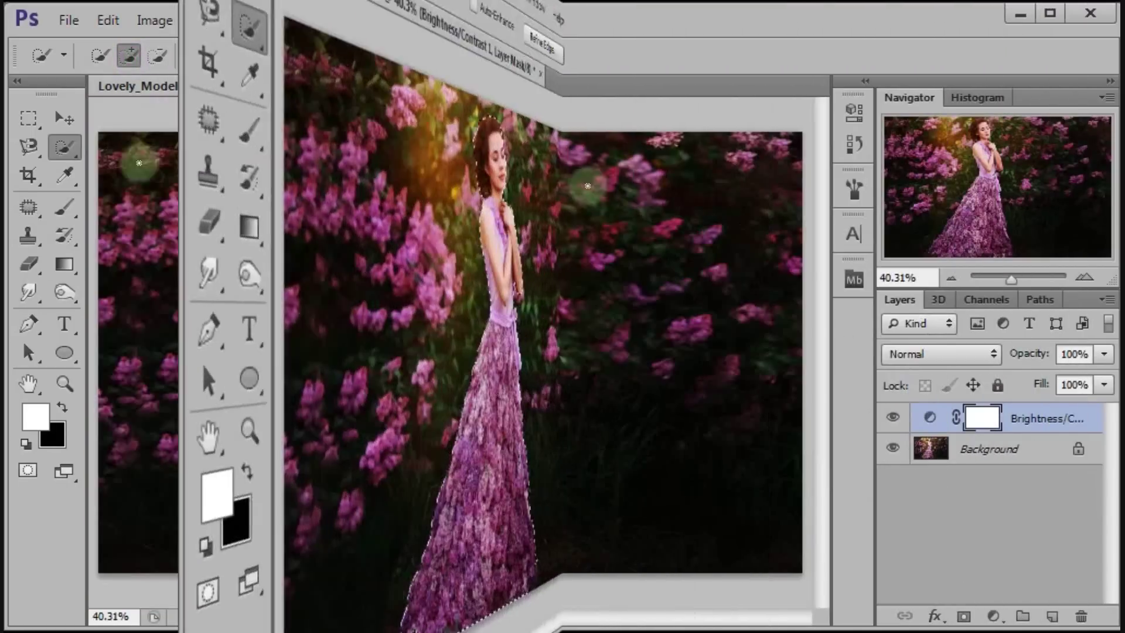
{"action": "left_click", "coordinate": [68, 120]}
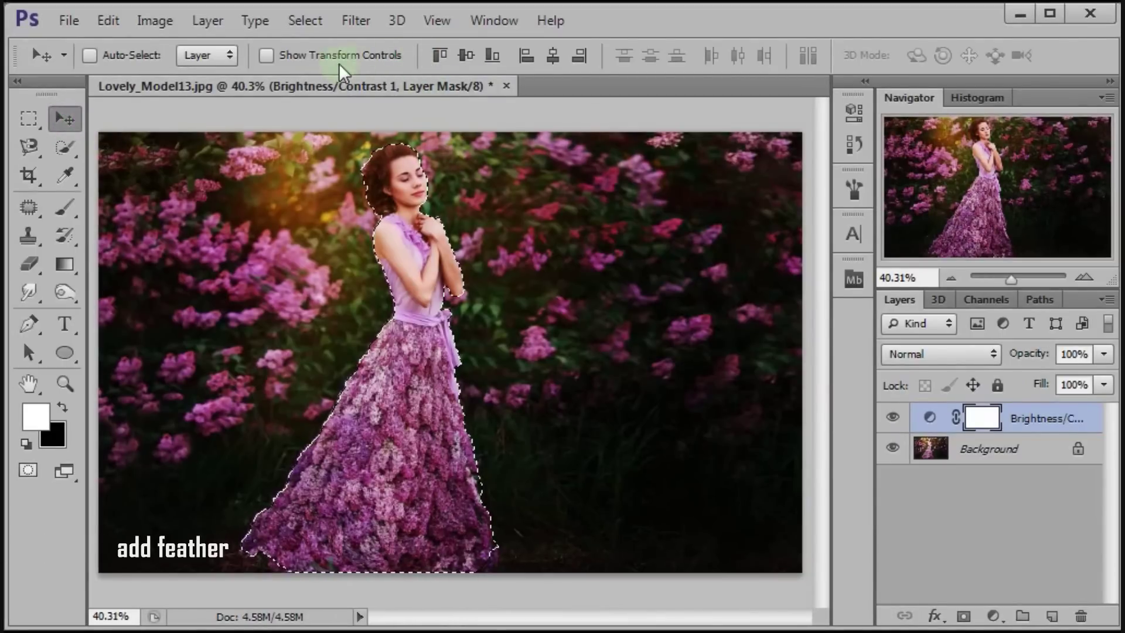
Feather the model selection by 10 pixels.
{"action": "left_click", "coordinate": [306, 20]}
{"action": "mouse_move", "coordinate": [334, 261]}
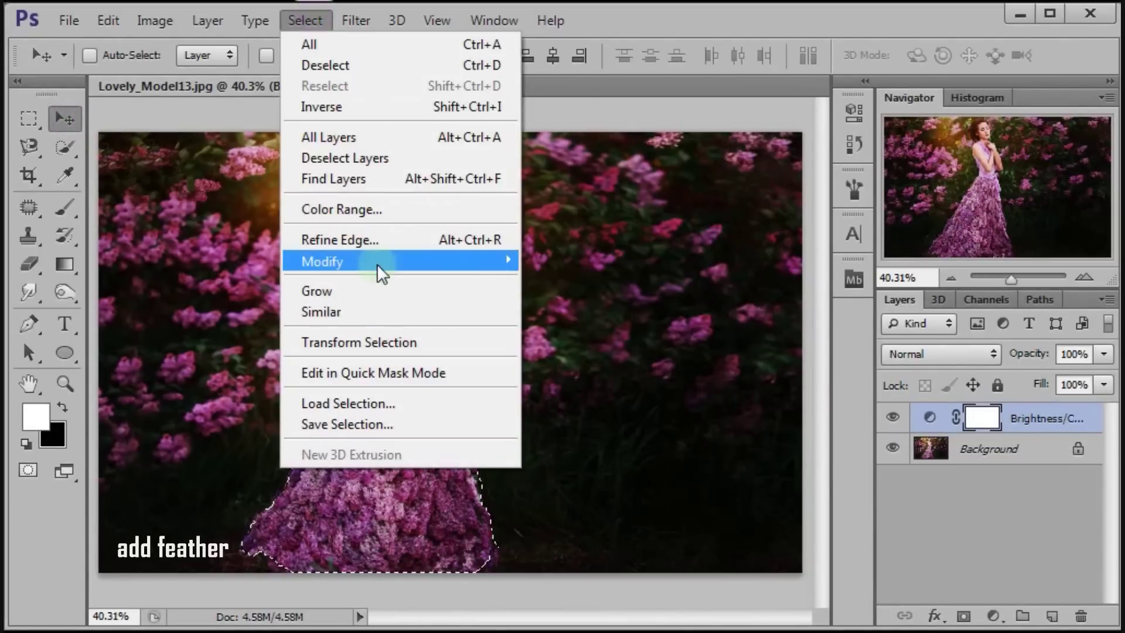
{"action": "left_click", "coordinate": [623, 349]}
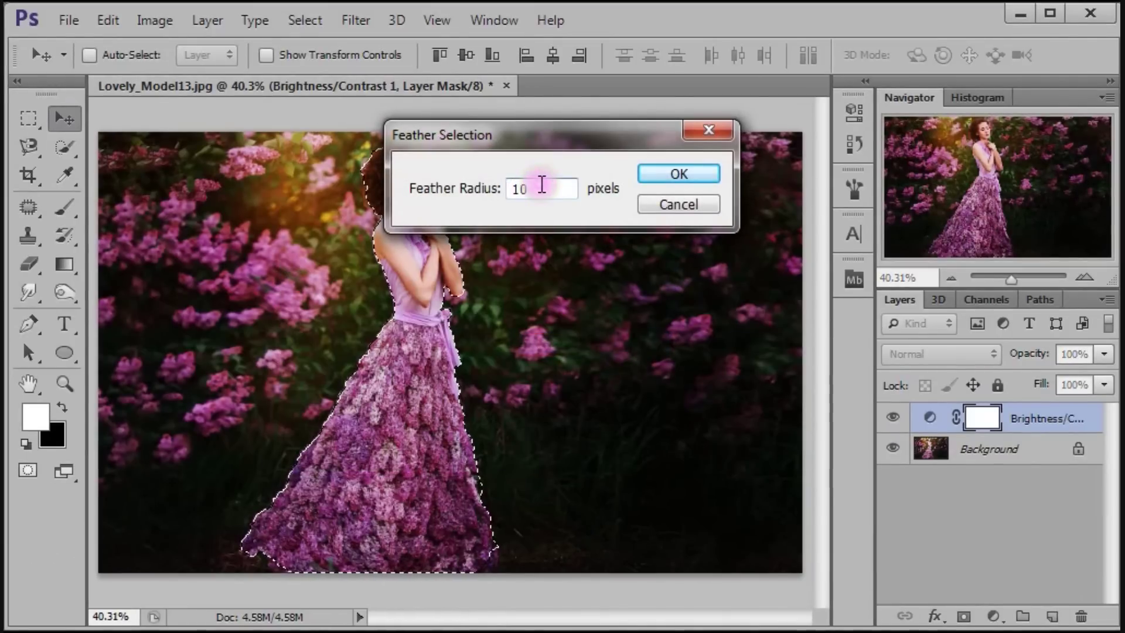
{"action": "left_click", "coordinate": [697, 178]}
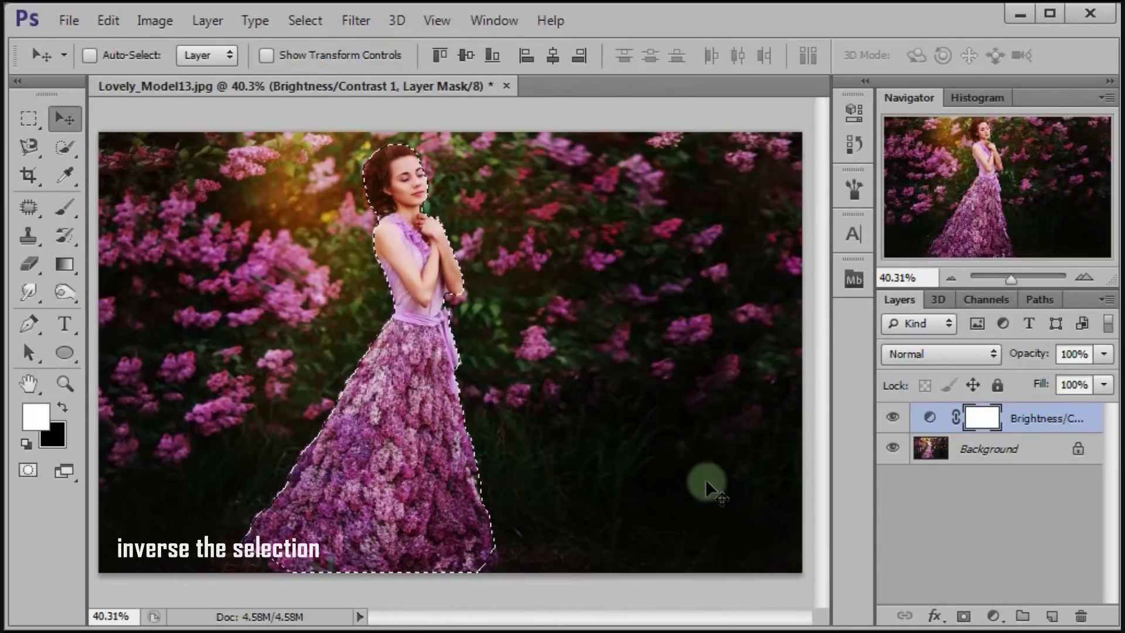
Invert the selection, erase it from the Brightness/Contrast mask, deselect, and compare before/after.
{"action": "left_click", "coordinate": [311, 23]}
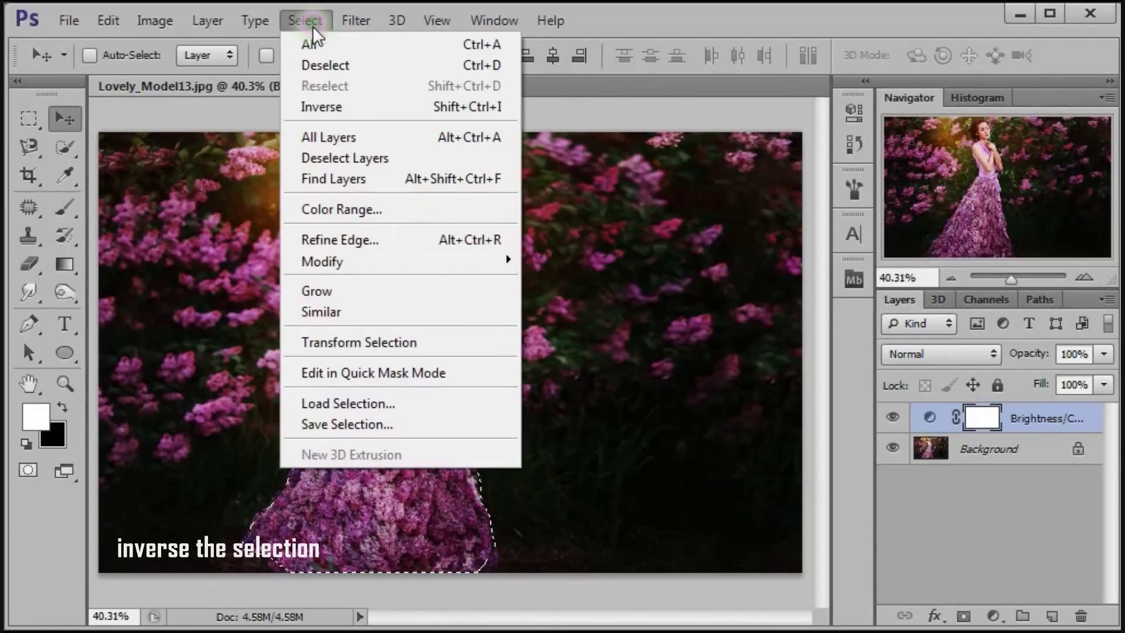
{"action": "left_click", "coordinate": [356, 109]}
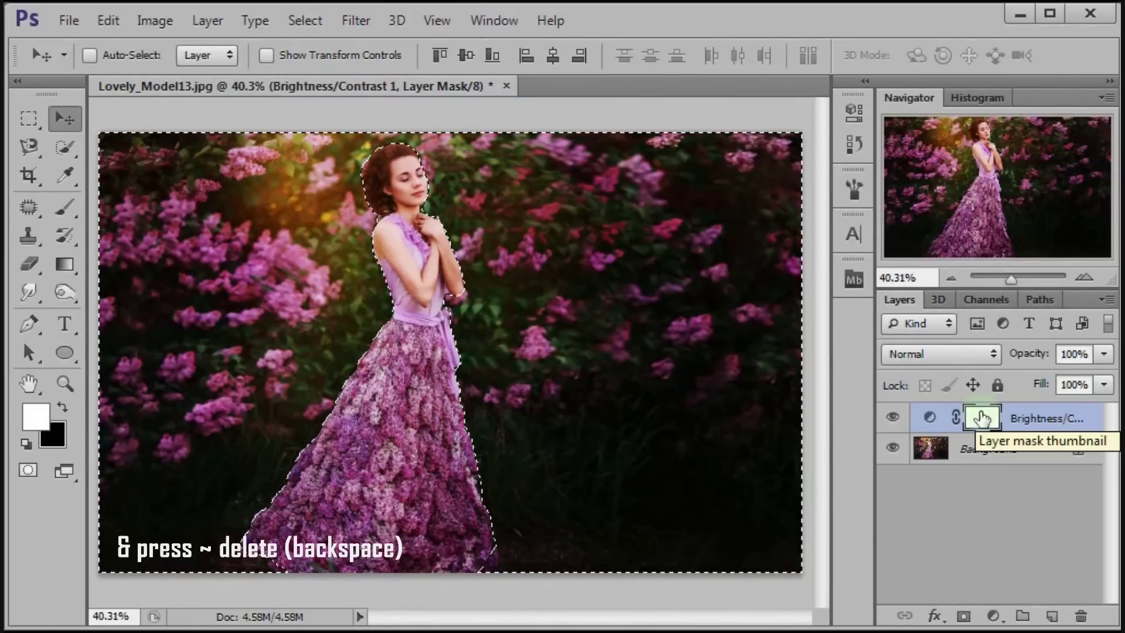
{"action": "key", "text": "BackSpace"}
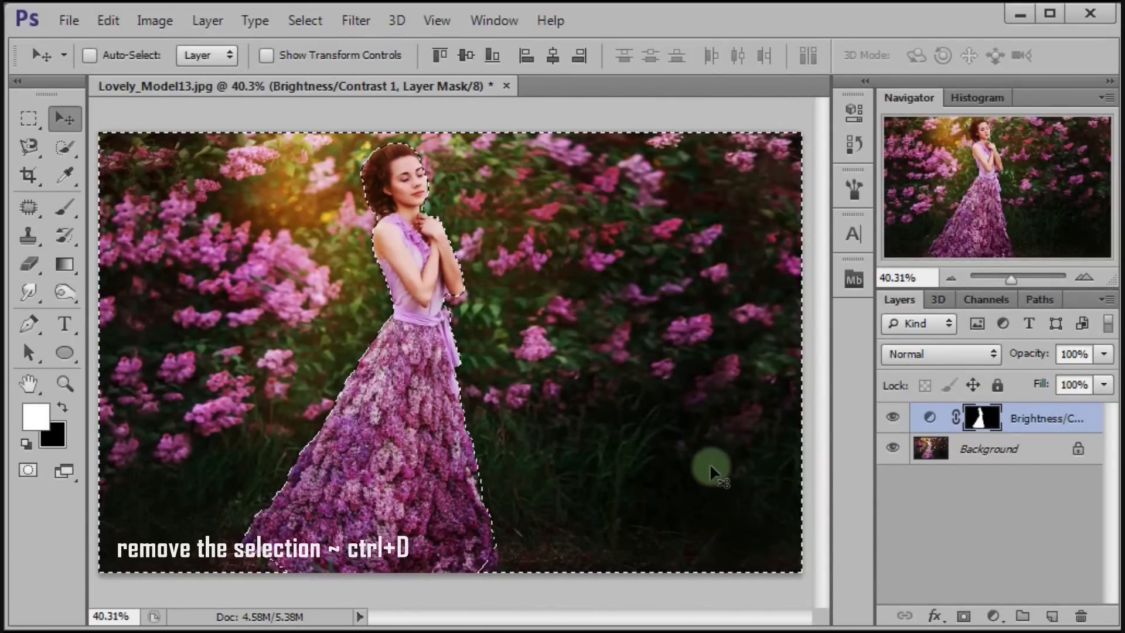
{"action": "key", "text": "ctrl+d"}
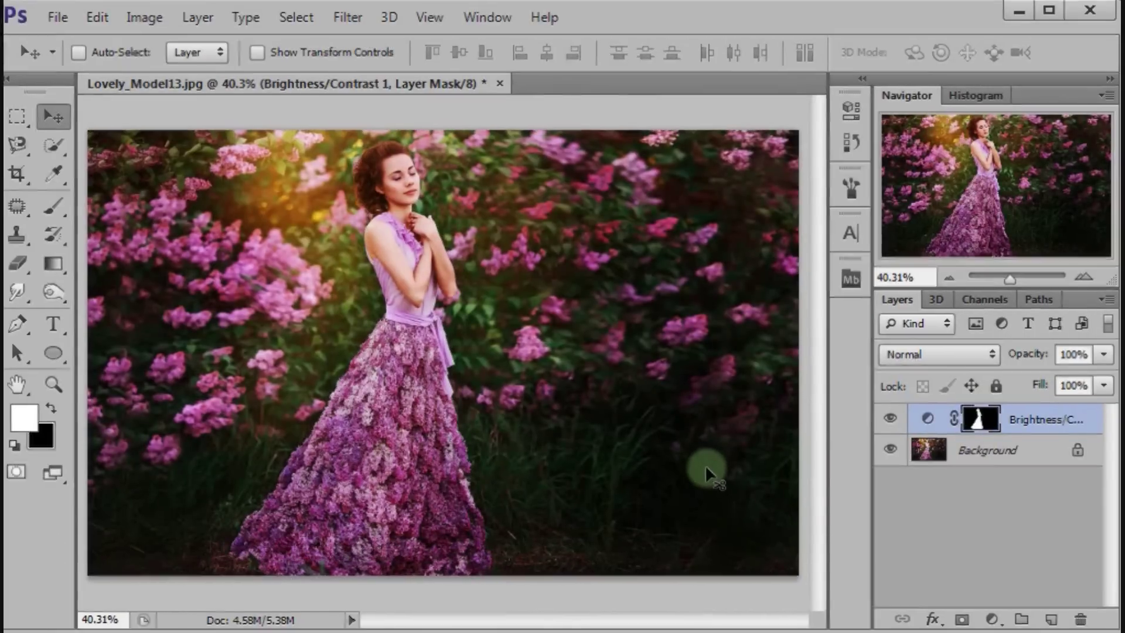
{"action": "left_click", "coordinate": [980, 421]}
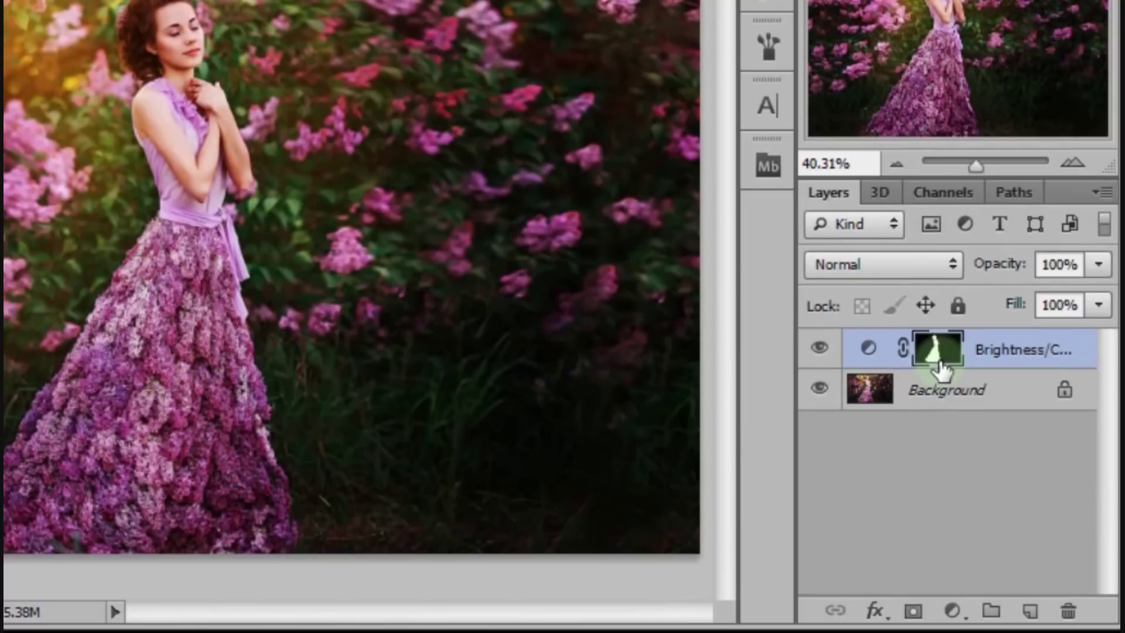
{"action": "left_click", "coordinate": [818, 351]}
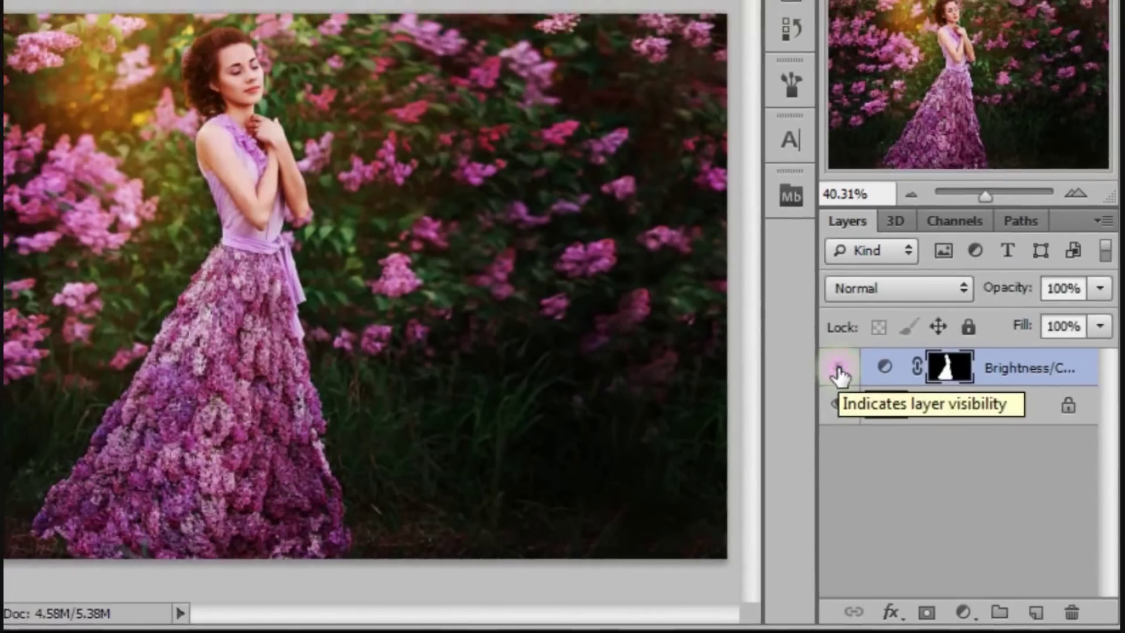
{"action": "left_click", "coordinate": [840, 371]}
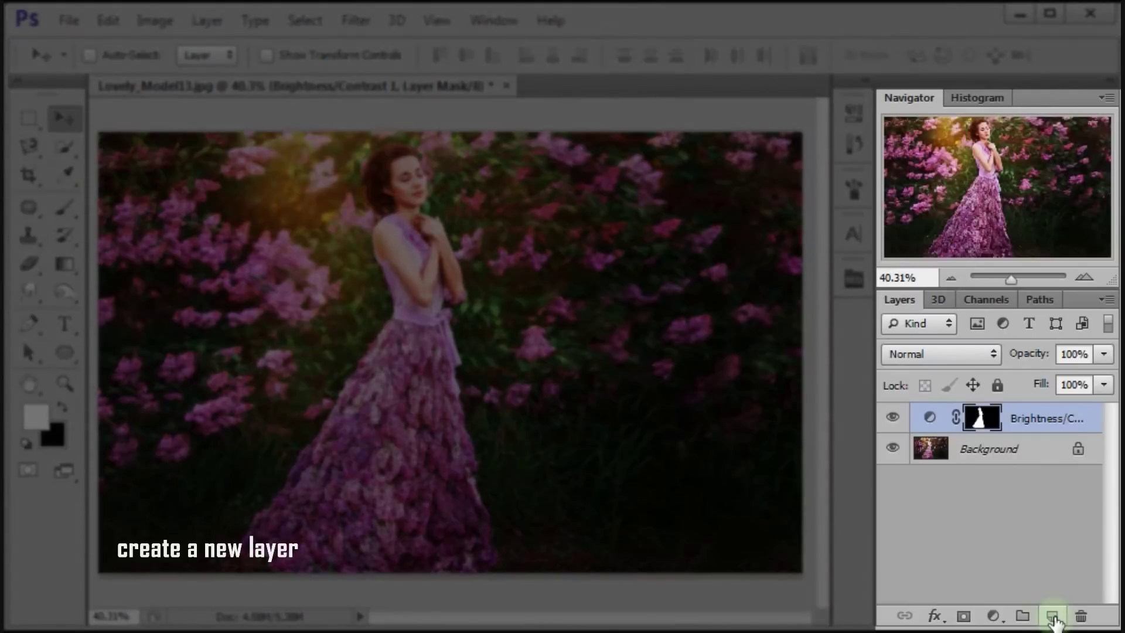
Add a new Layer 1 on top and fill it with 50% Gray.
{"action": "left_click", "coordinate": [1053, 617]}
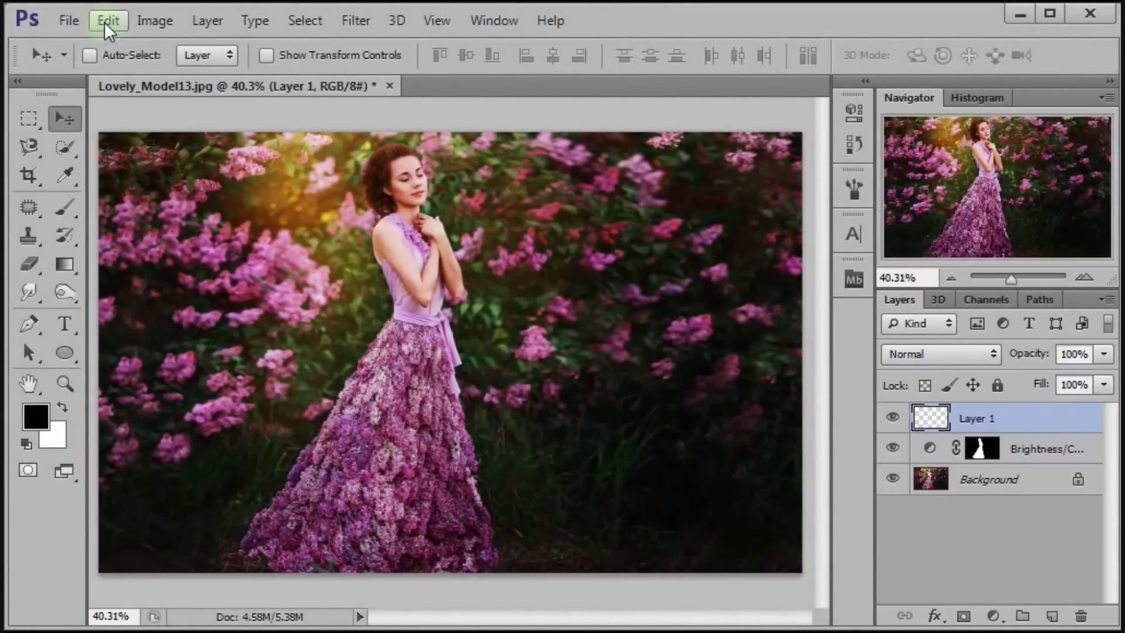
{"action": "left_click", "coordinate": [105, 22]}
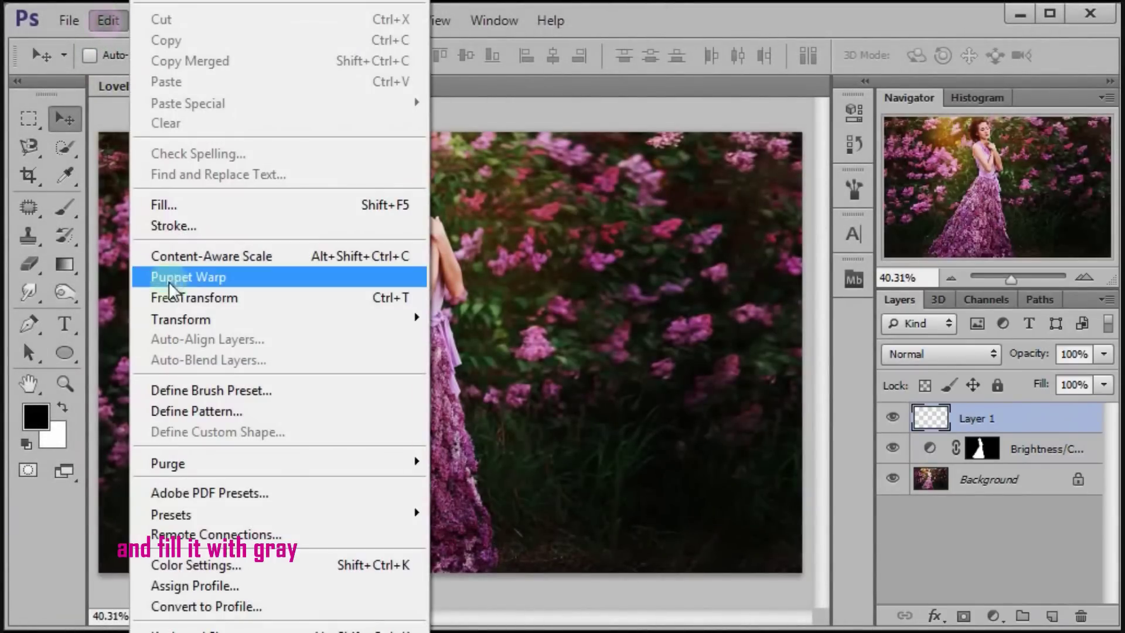
{"action": "left_click", "coordinate": [220, 206]}
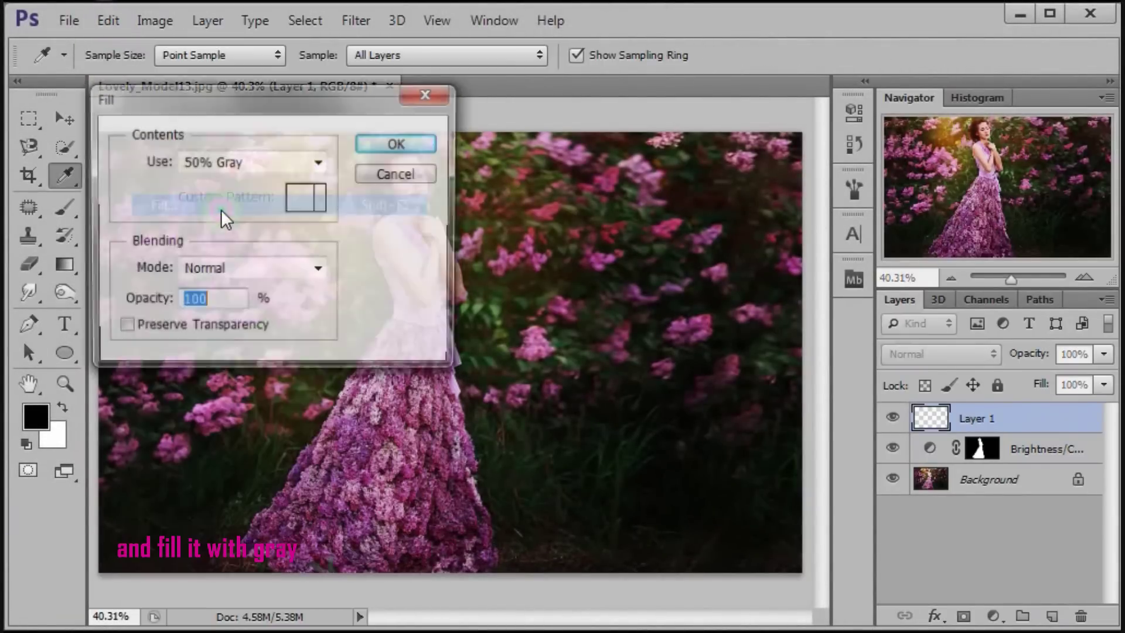
{"action": "left_click", "coordinate": [223, 163]}
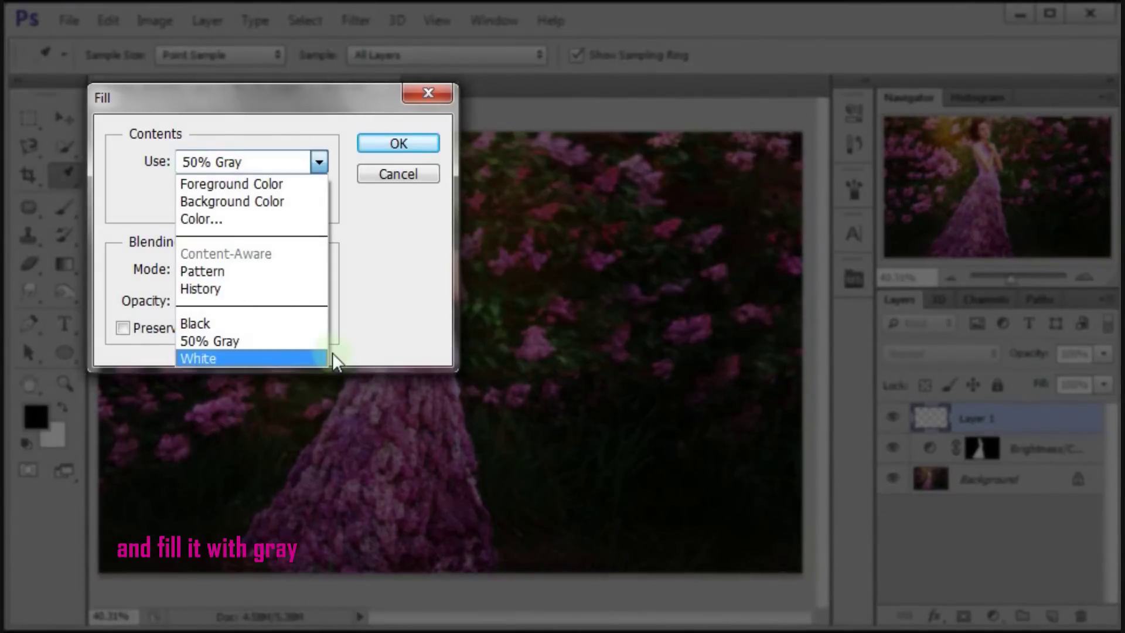
{"action": "left_click", "coordinate": [305, 337]}
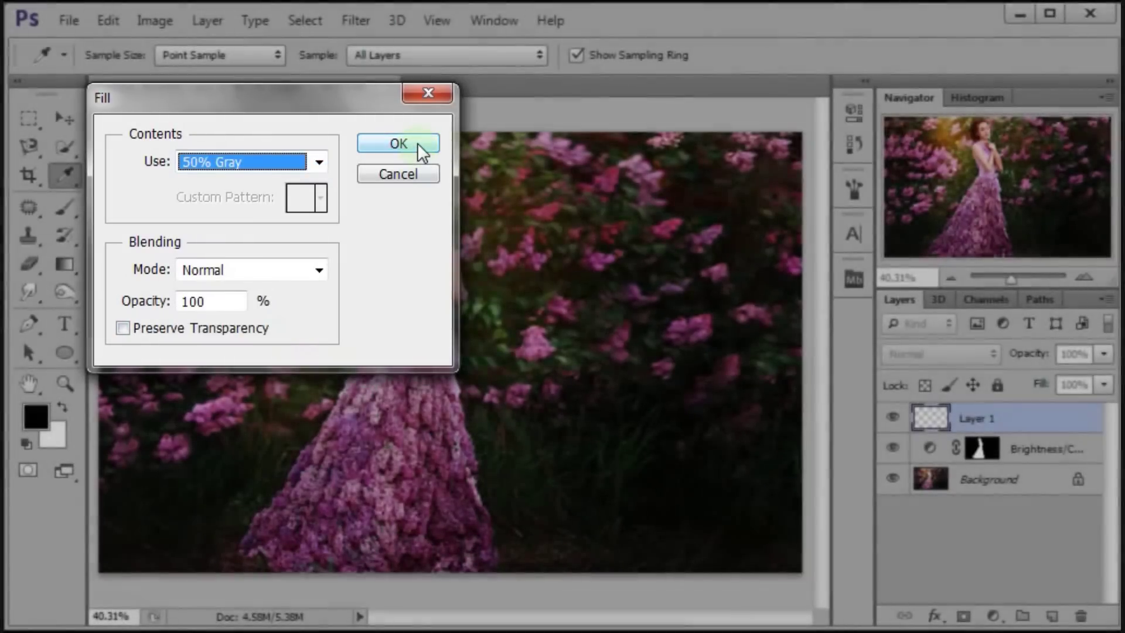
{"action": "left_click", "coordinate": [418, 144]}
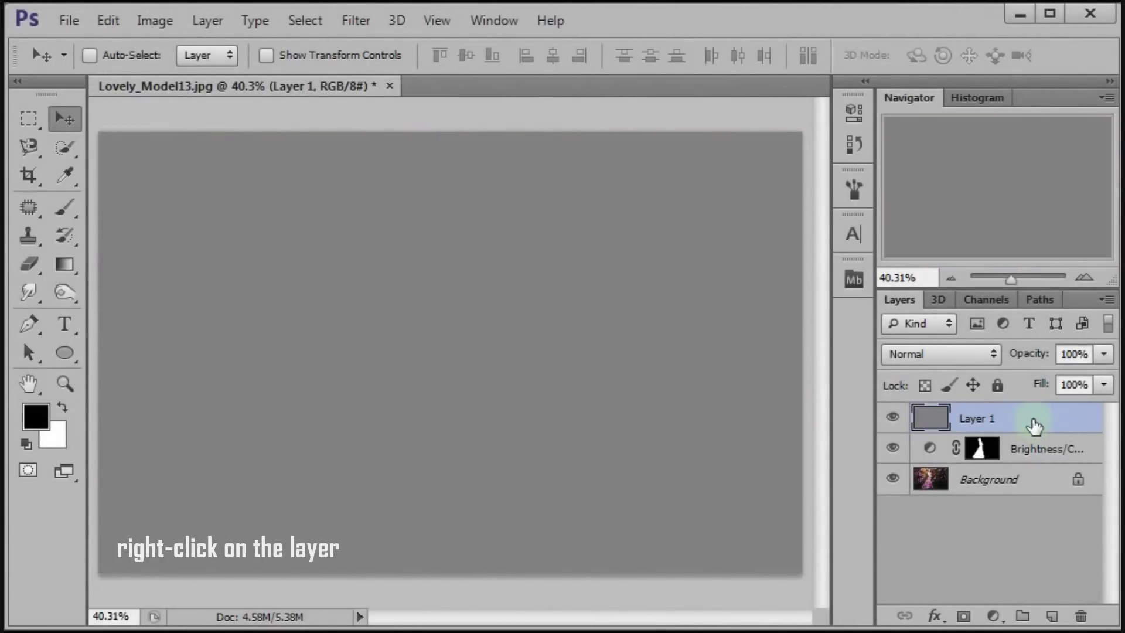
Convert Layer 1 to a smart object and apply a 105mm Prime Lens Flare.
{"action": "right_click", "coordinate": [1033, 423]}
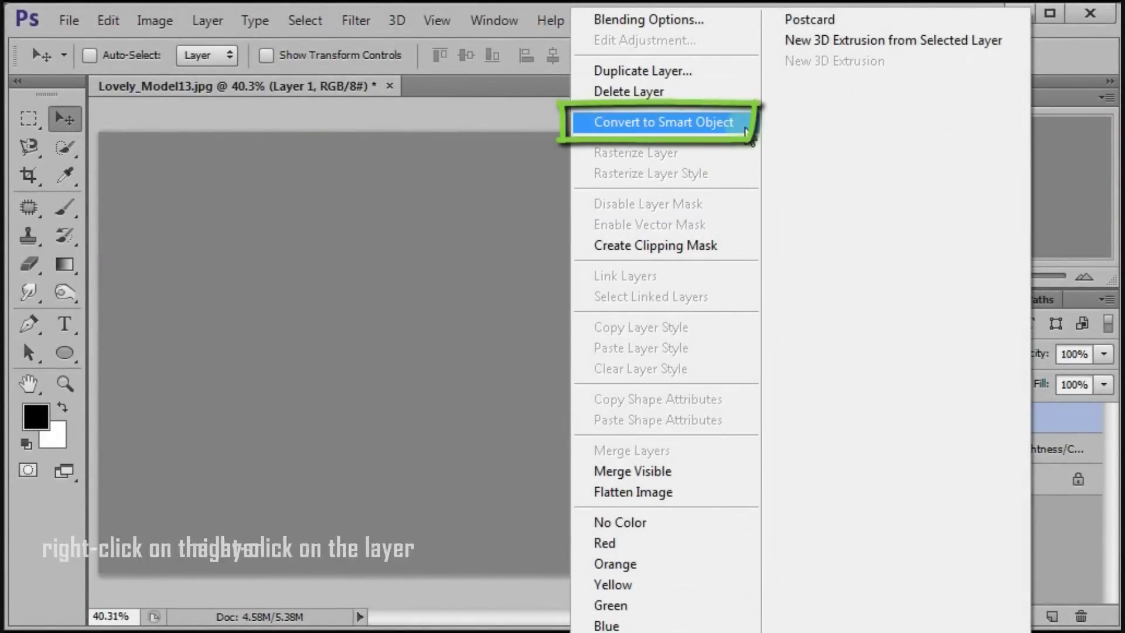
{"action": "left_click", "coordinate": [746, 130]}
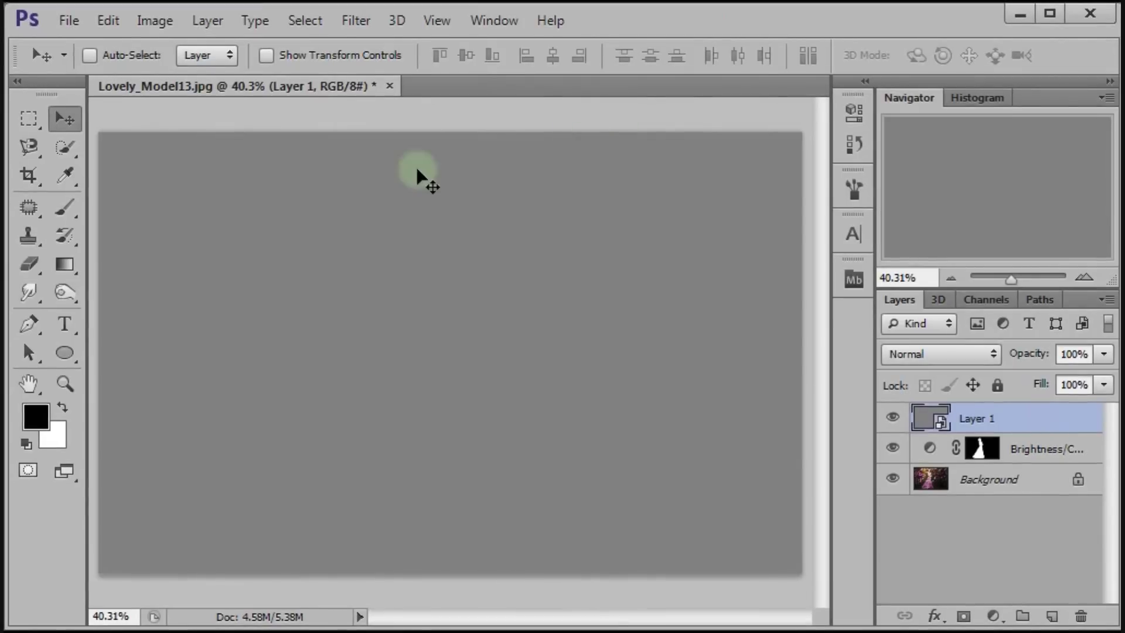
{"action": "left_click", "coordinate": [356, 20]}
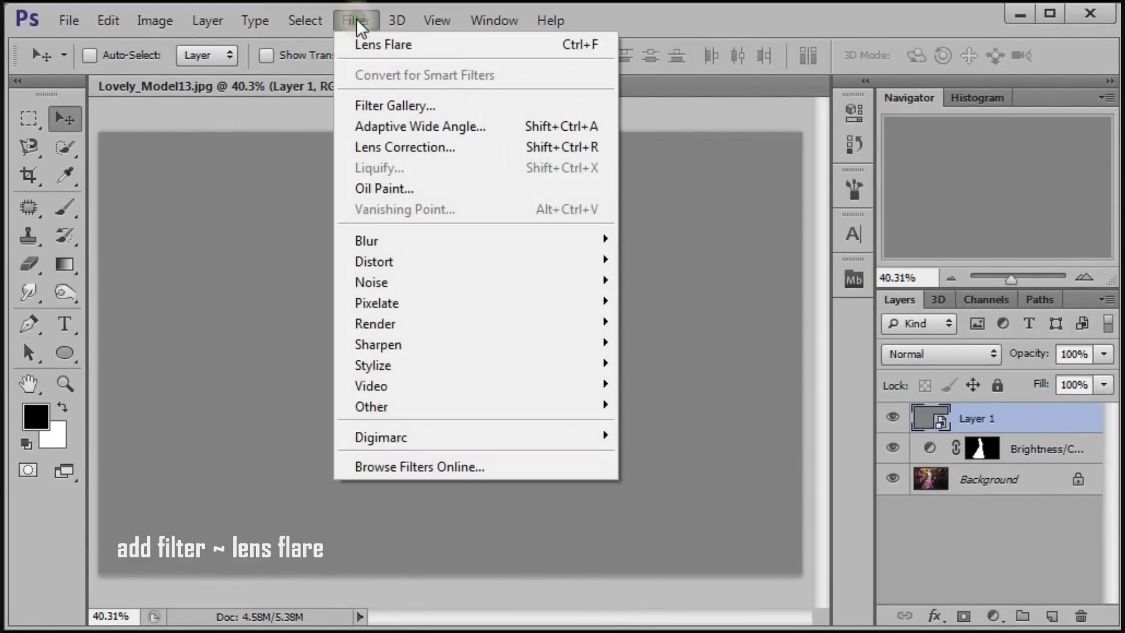
{"action": "mouse_move", "coordinate": [375, 324]}
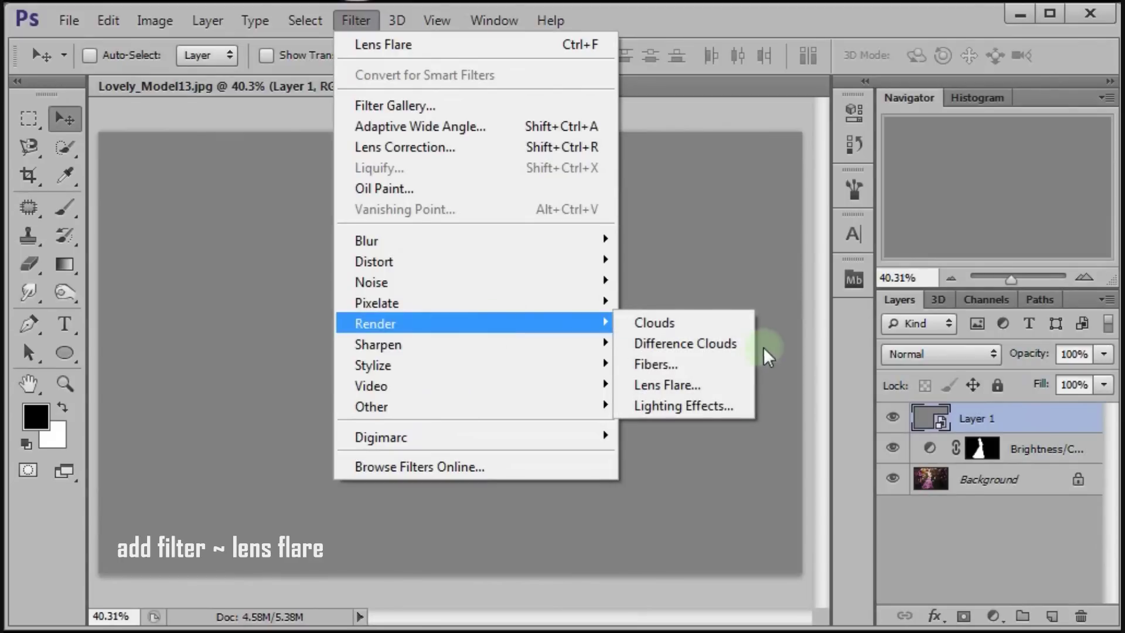
{"action": "left_click", "coordinate": [730, 389]}
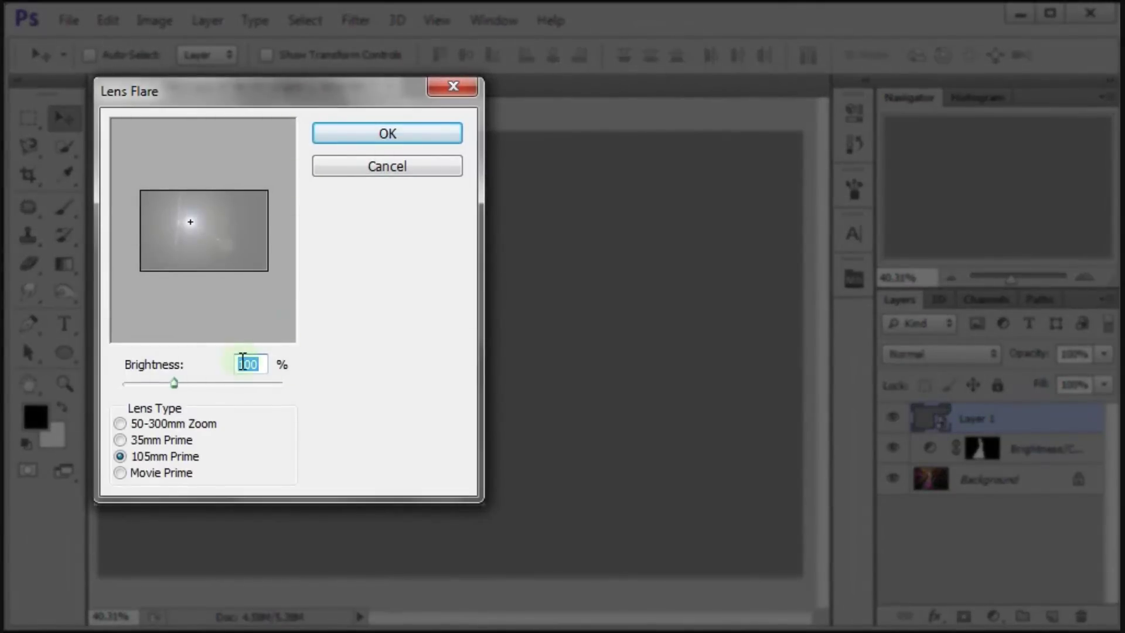
{"action": "left_click", "coordinate": [179, 458]}
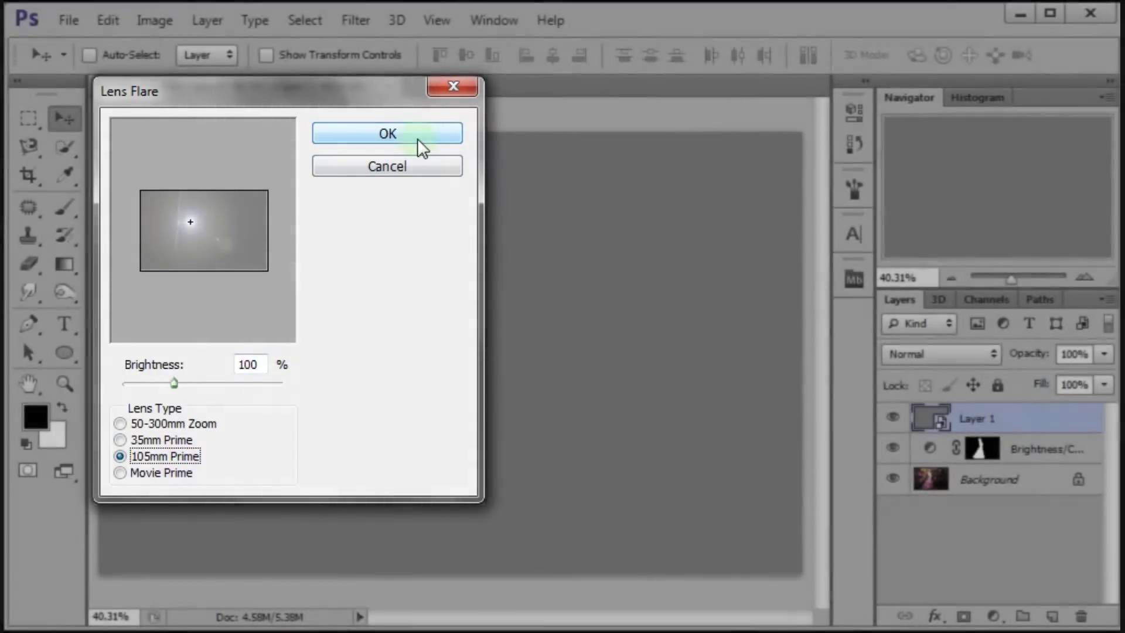
{"action": "left_click", "coordinate": [418, 138]}
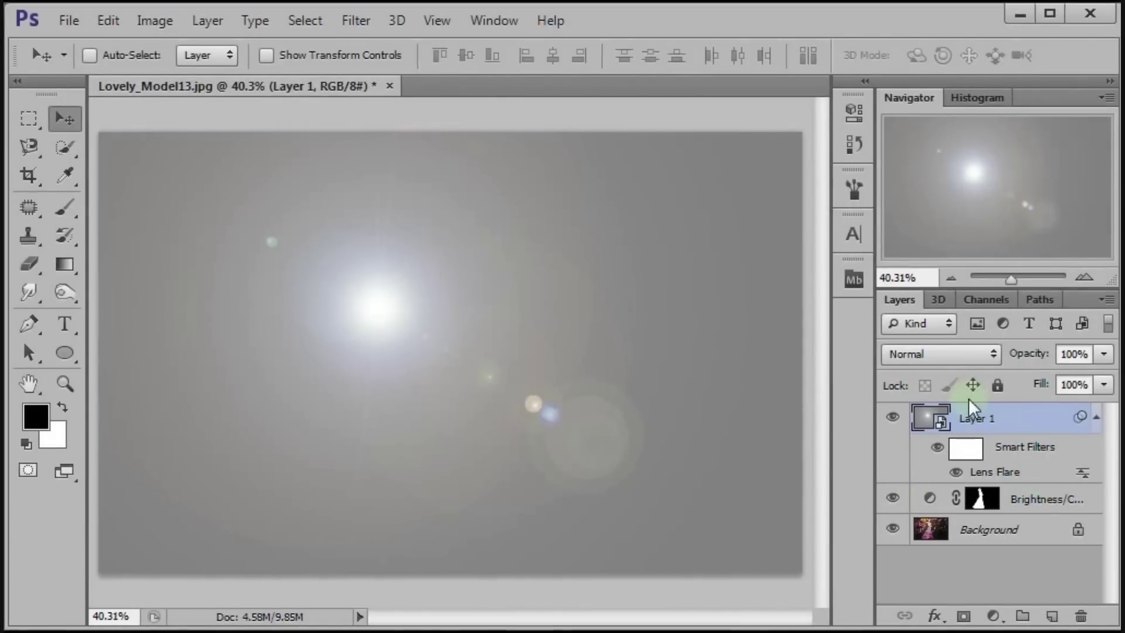
Blend Layer 1 in Color Burn mode at 30% opacity, then toggle it to compare.
{"action": "left_click", "coordinate": [942, 353]}
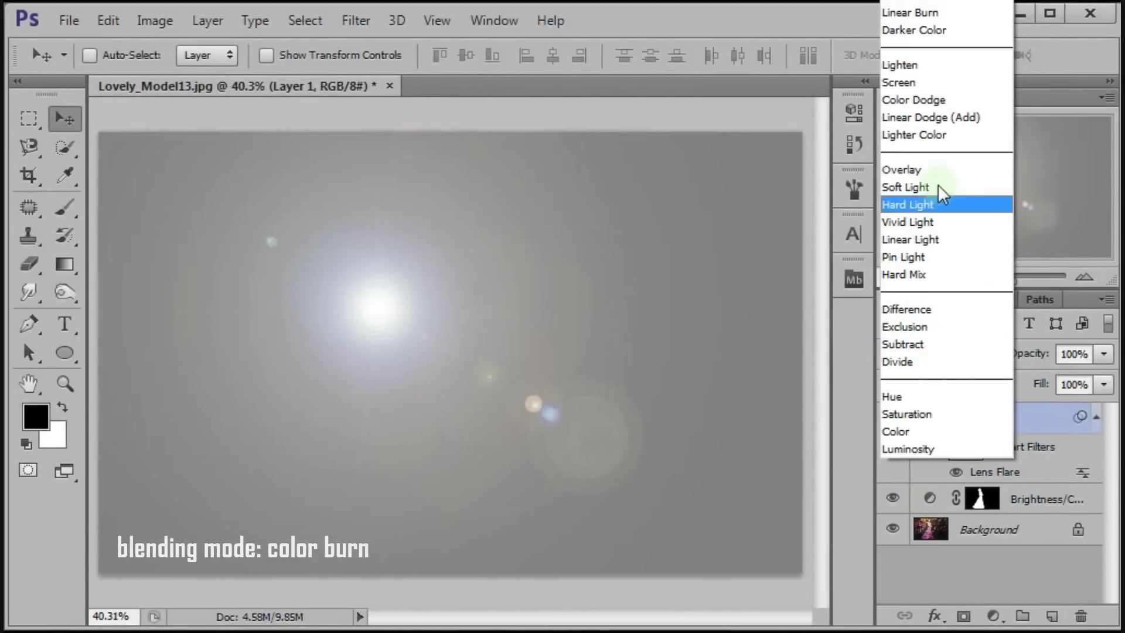
{"action": "left_click", "coordinate": [942, 3]}
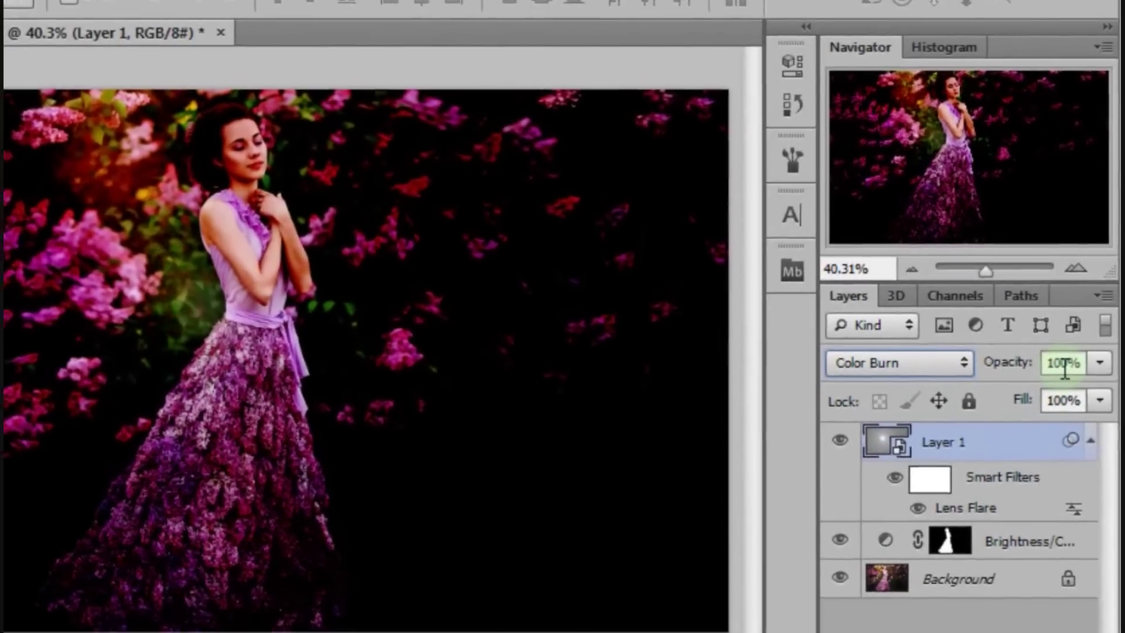
{"action": "left_click", "coordinate": [1063, 359]}
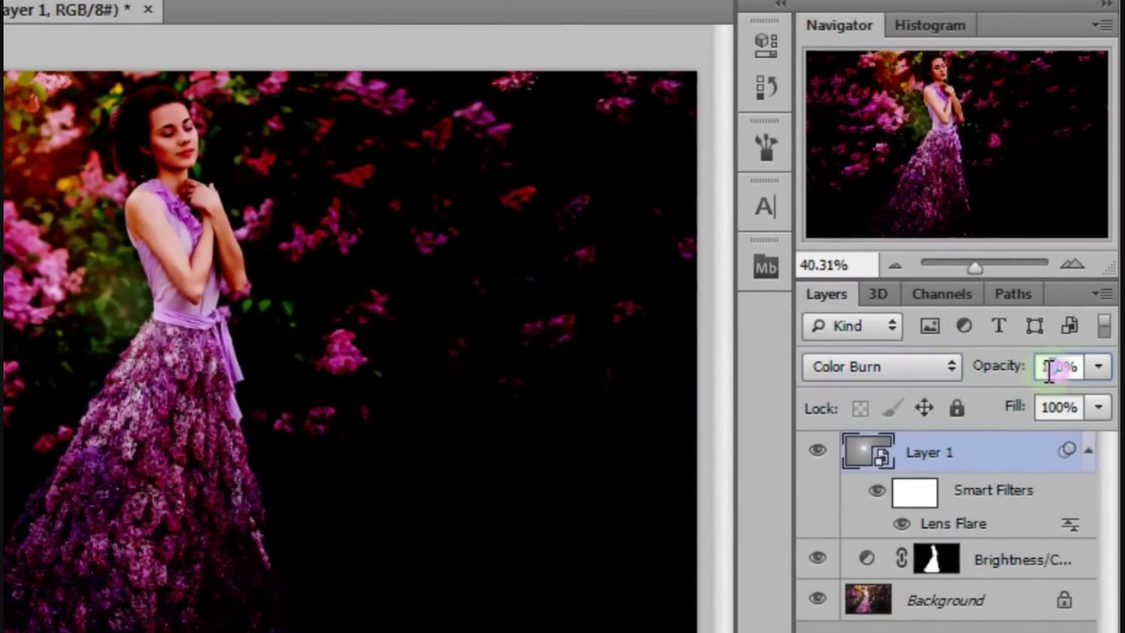
{"action": "type", "text": "30"}
{"action": "key", "text": "Return"}
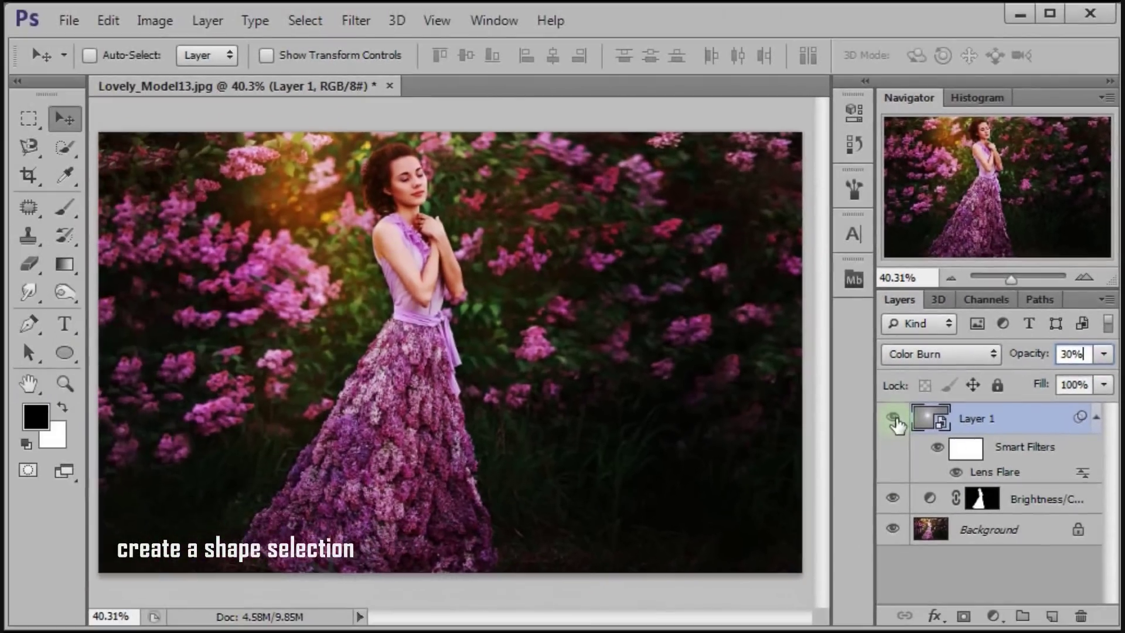
{"action": "left_click", "coordinate": [893, 419]}
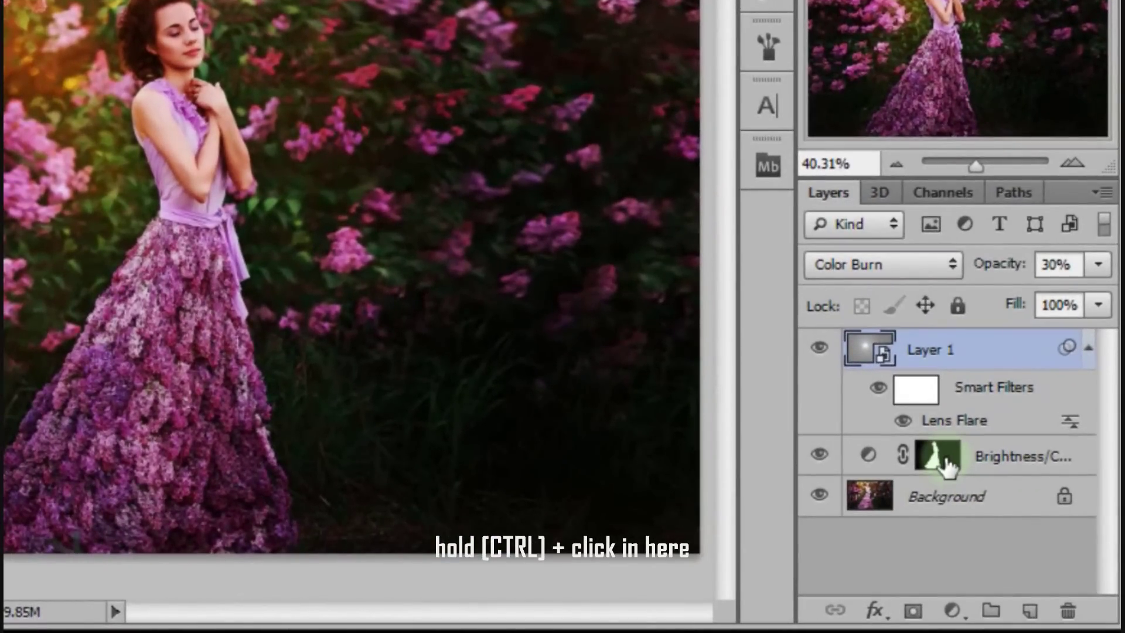
Mask Layer 1 with the inverted model selection so the flare skips the woman.
{"action": "left_click", "coordinate": [941, 460], "text": "ctrl"}
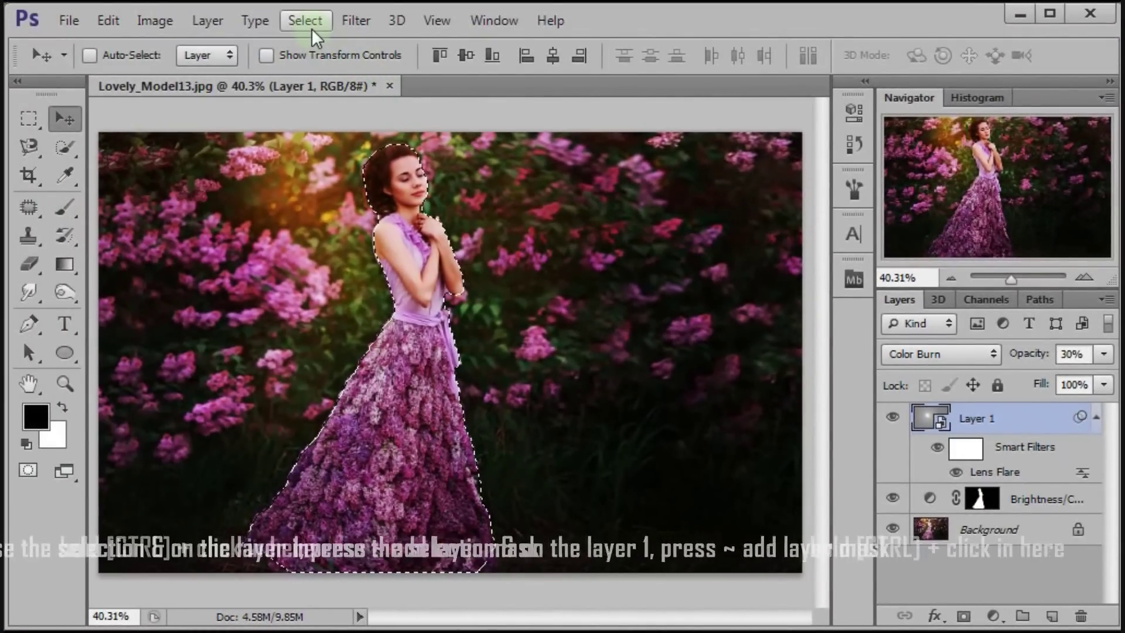
{"action": "left_click", "coordinate": [312, 28]}
{"action": "left_click", "coordinate": [355, 100]}
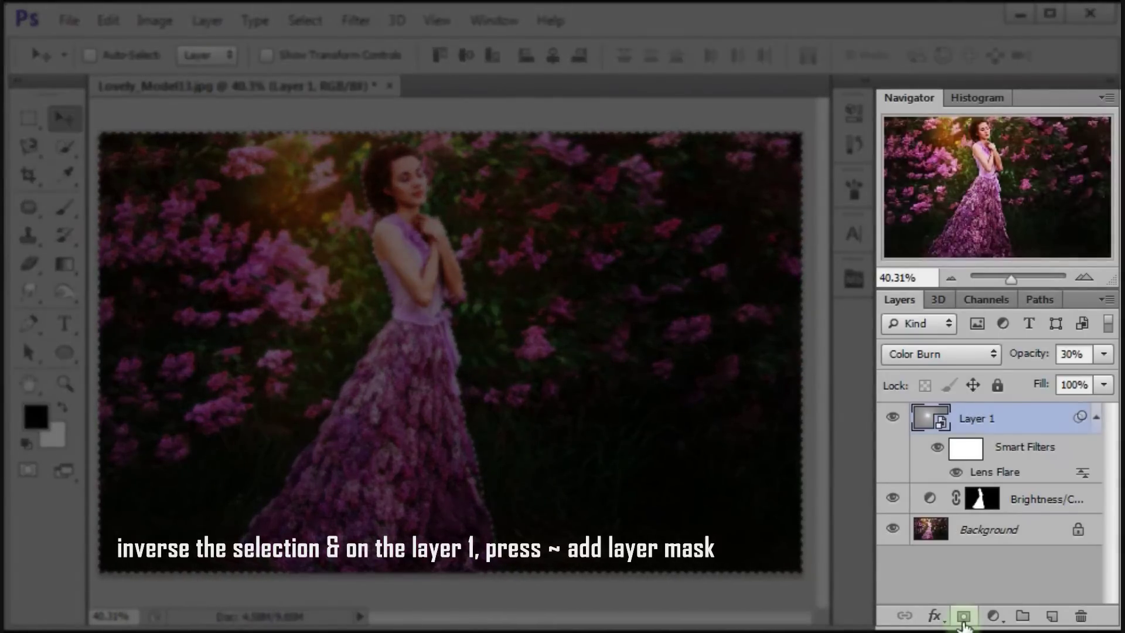
{"action": "left_click", "coordinate": [964, 617]}
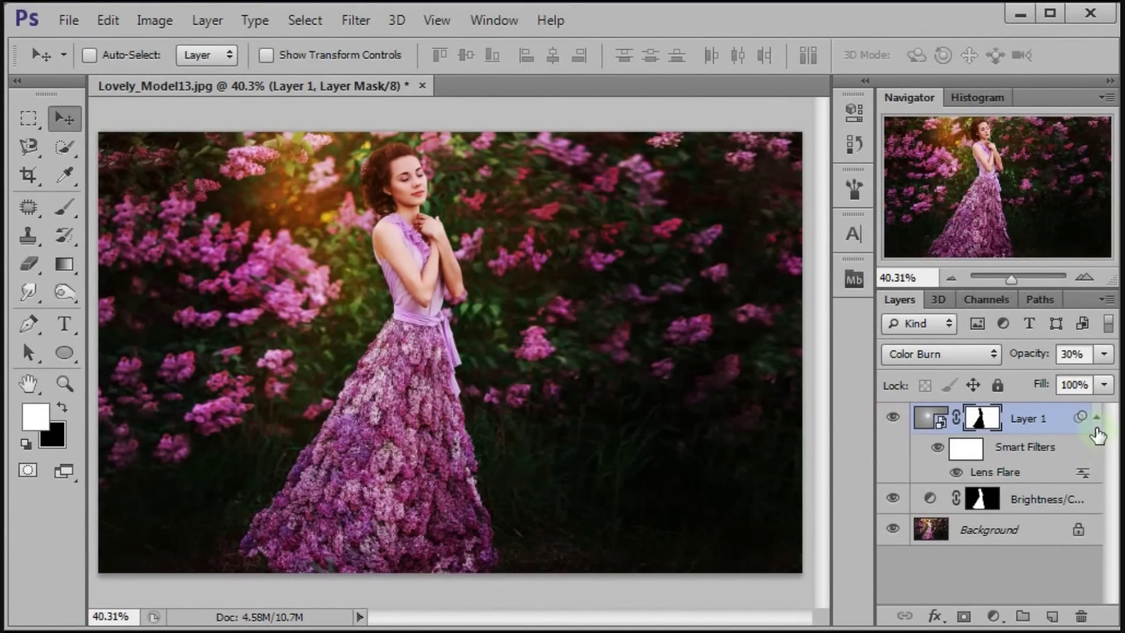
{"action": "left_click", "coordinate": [1095, 417]}
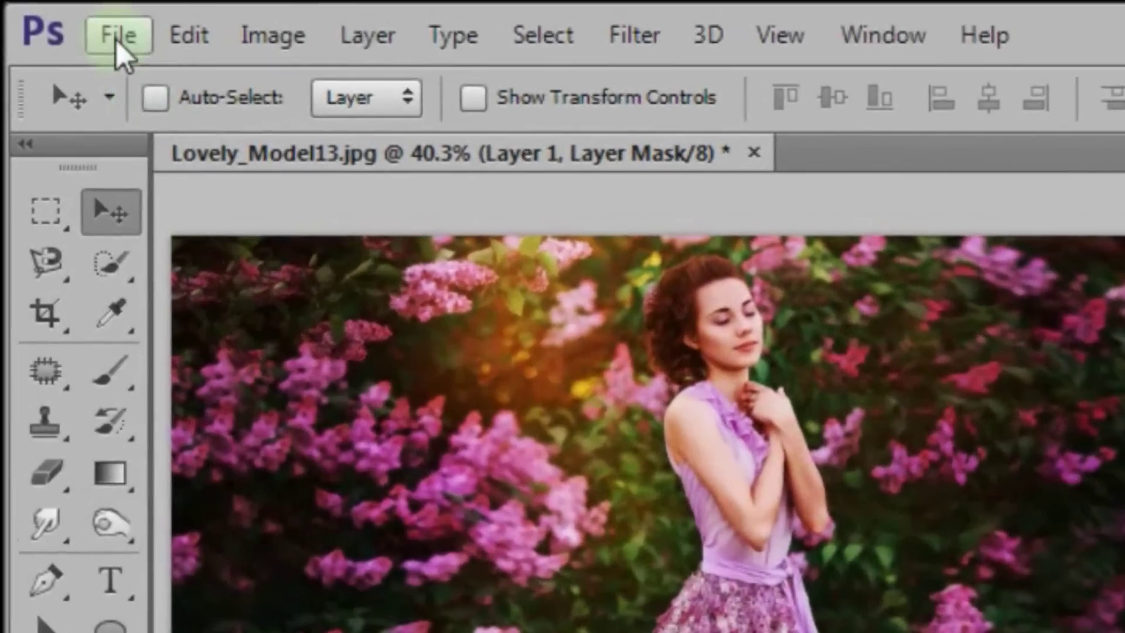
Save the document as Princess_Flower.psd in Photoshop format with Maximize Compatibility.
{"action": "left_click", "coordinate": [120, 47]}
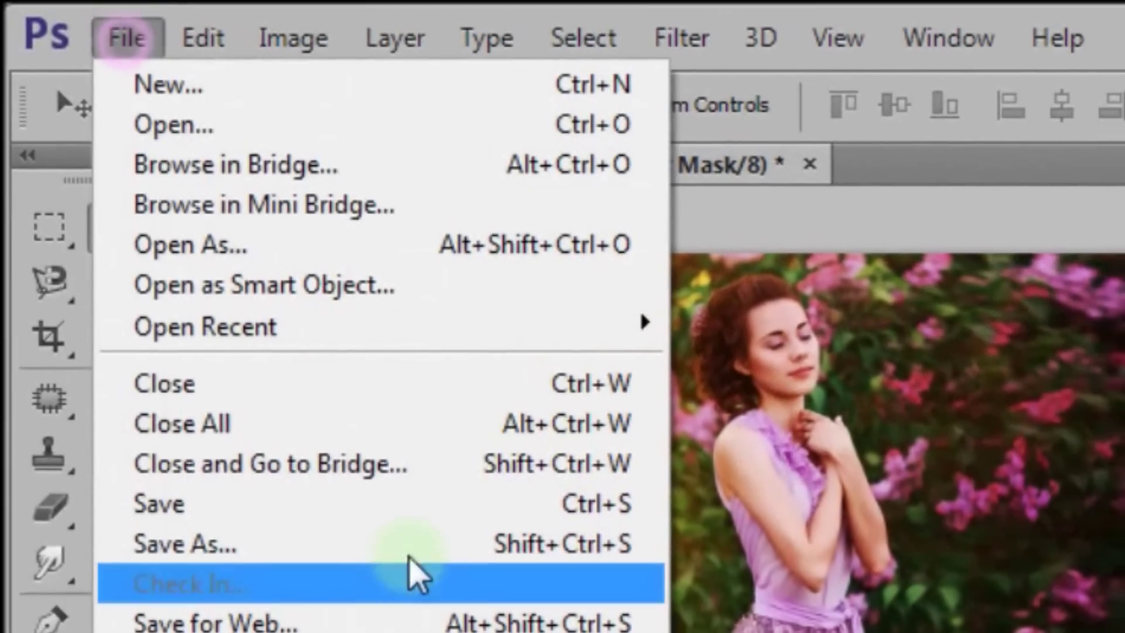
{"action": "left_click", "coordinate": [404, 527]}
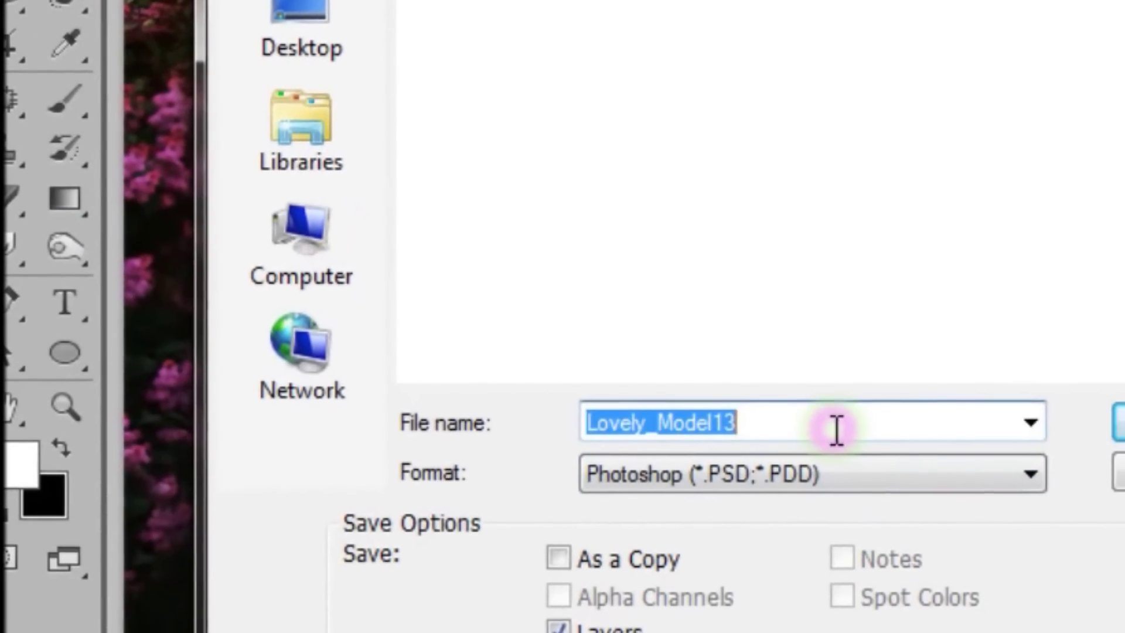
{"action": "type", "text": "Princess Flower"}
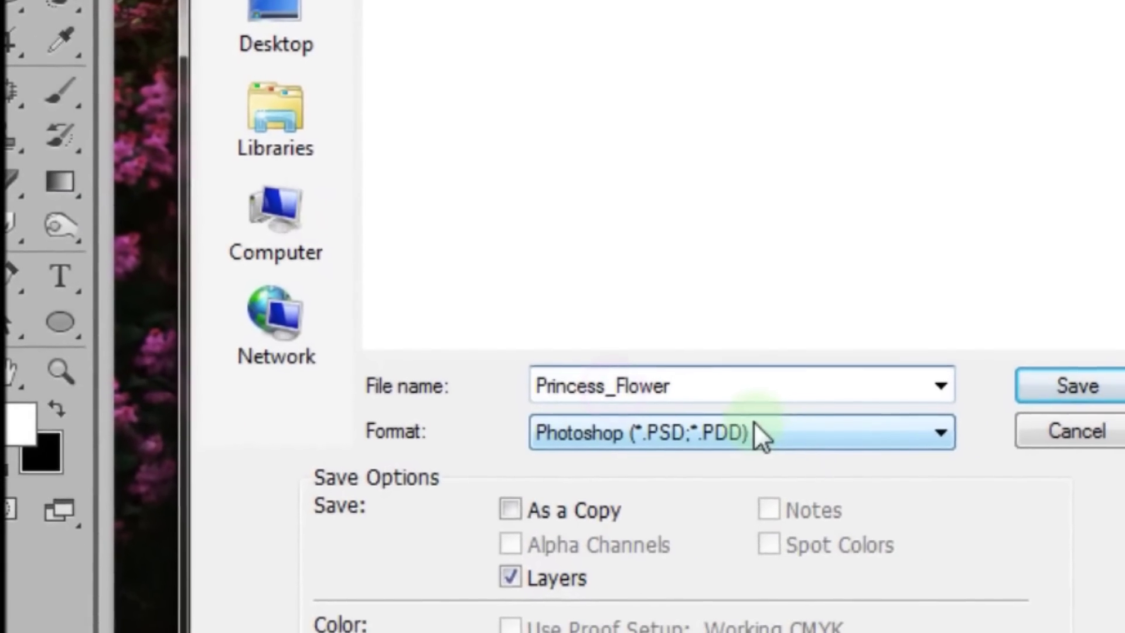
{"action": "left_click", "coordinate": [1044, 375]}
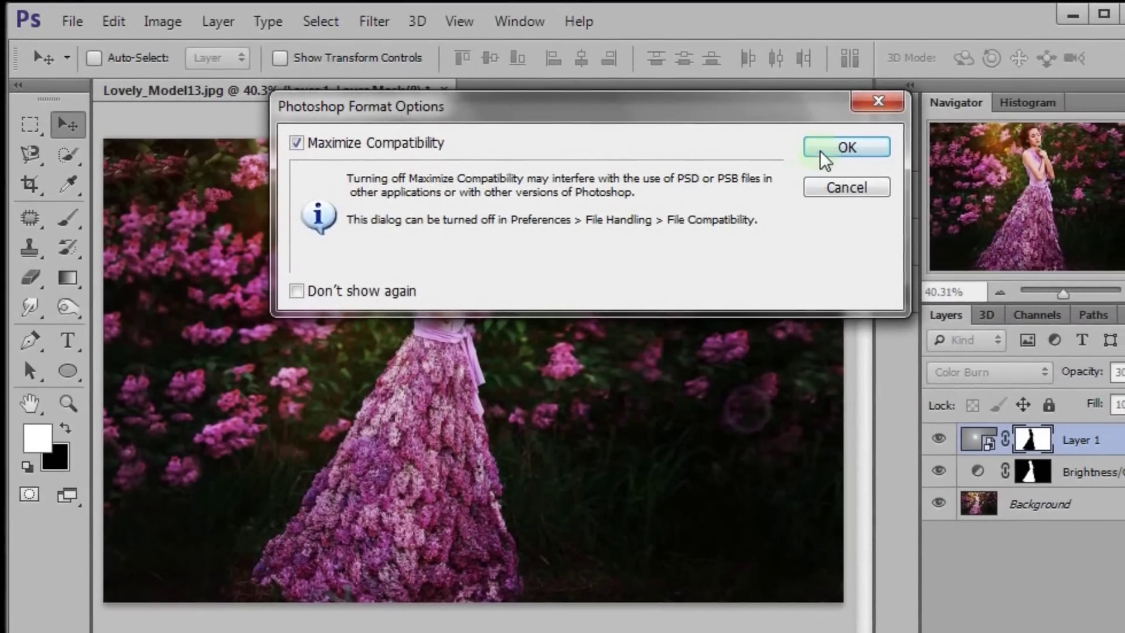
{"action": "left_click", "coordinate": [887, 136]}
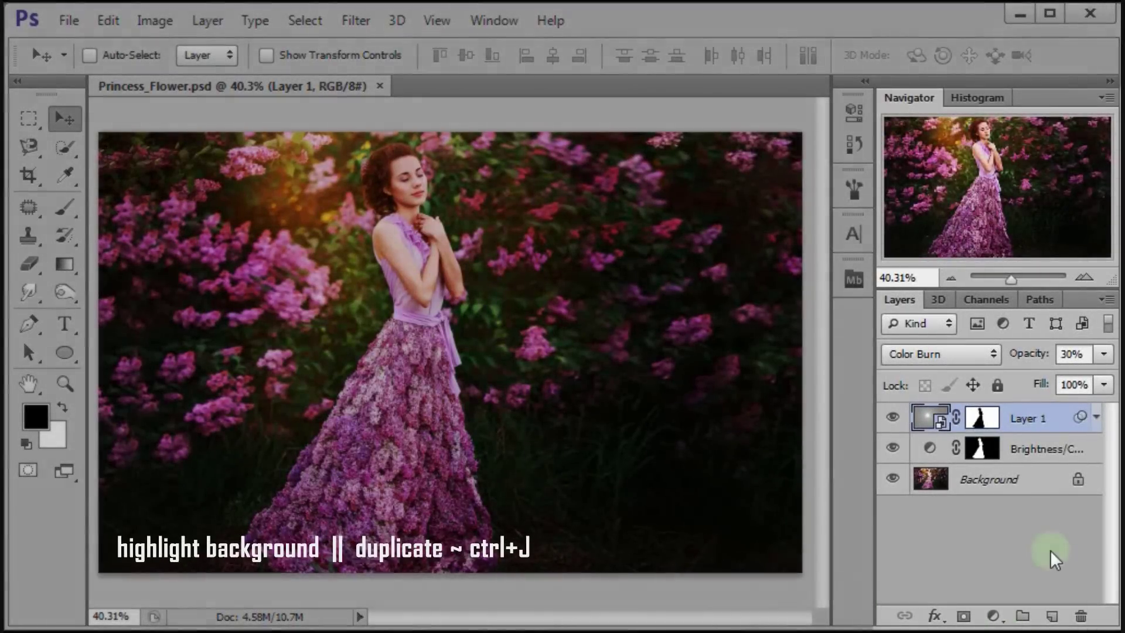
Duplicate the Background layer, move the copy to the top, and rename it Portrait.
{"action": "left_click", "coordinate": [1043, 483]}
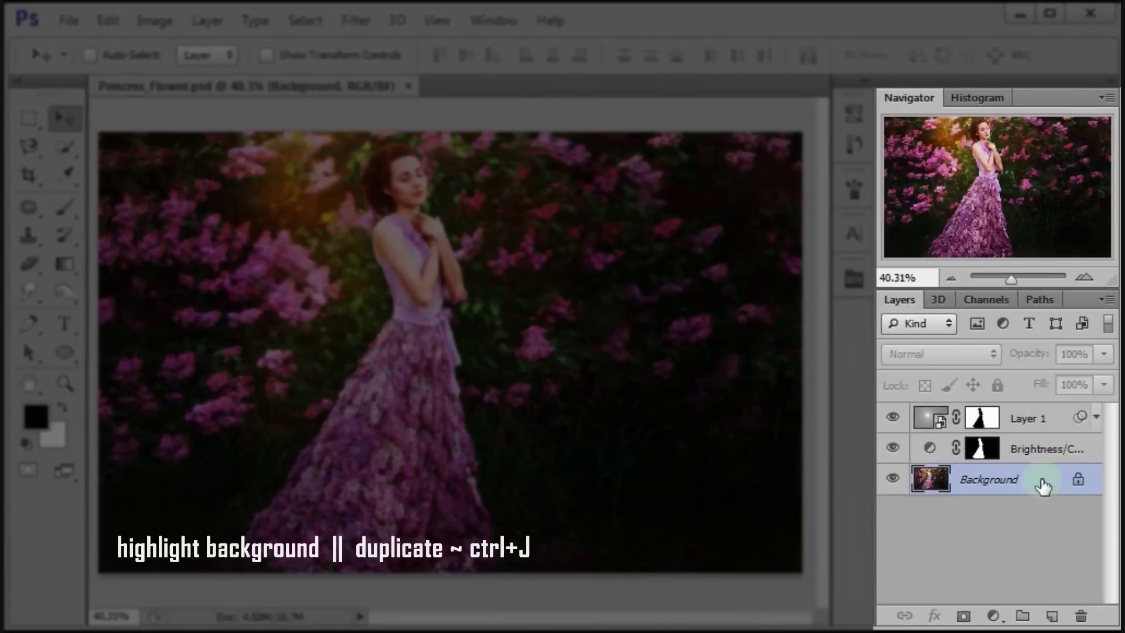
{"action": "key", "text": "ctrl+j"}
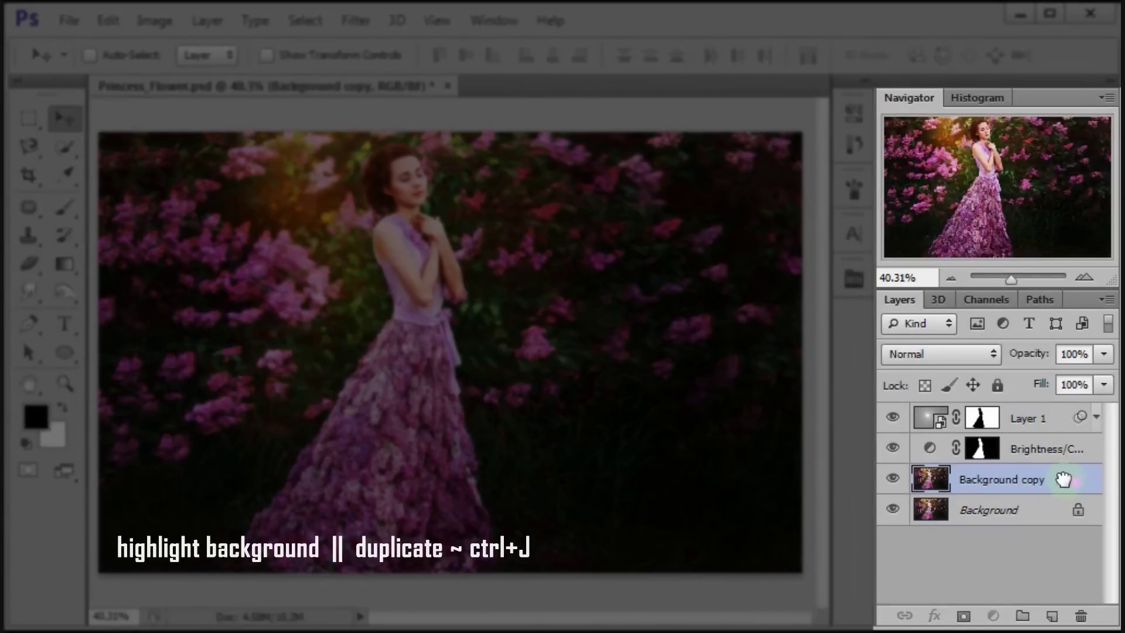
{"action": "left_click_drag", "start_coordinate": [1078, 492], "coordinate": [1017, 410]}
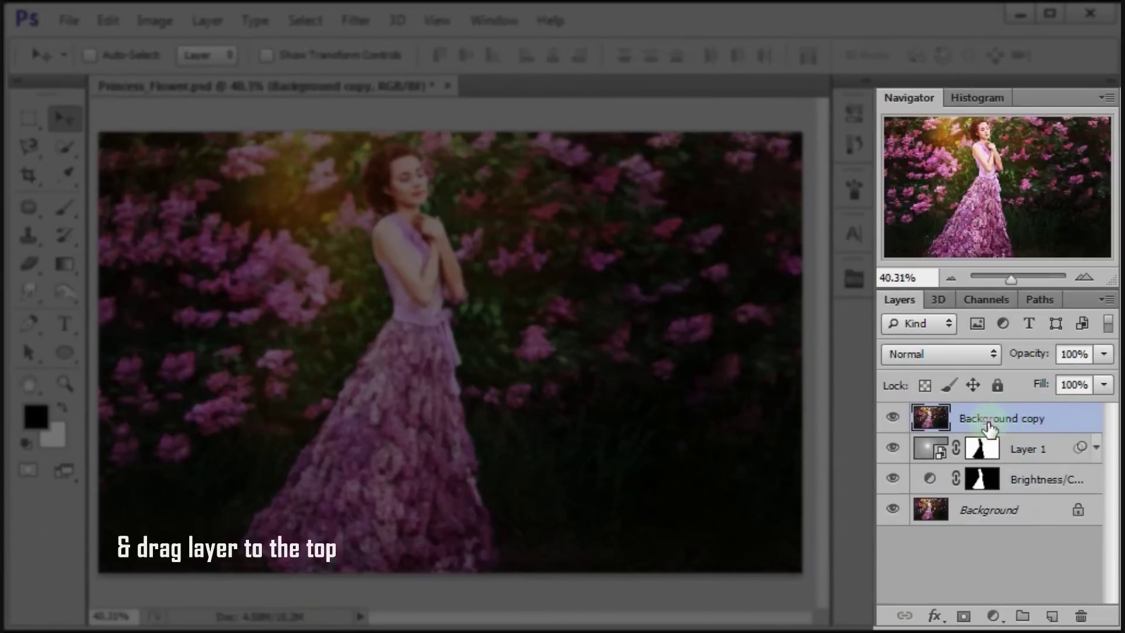
{"action": "double_click", "coordinate": [989, 419]}
{"action": "type", "text": "Portr"}
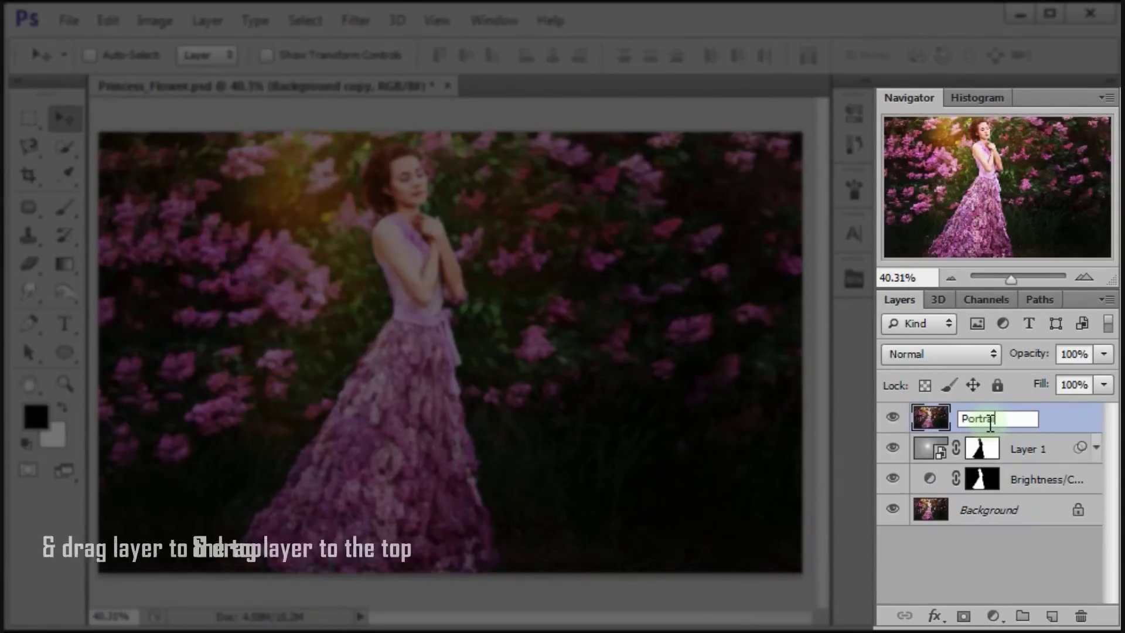
{"action": "type", "text": "ait"}
{"action": "key", "text": "Return"}
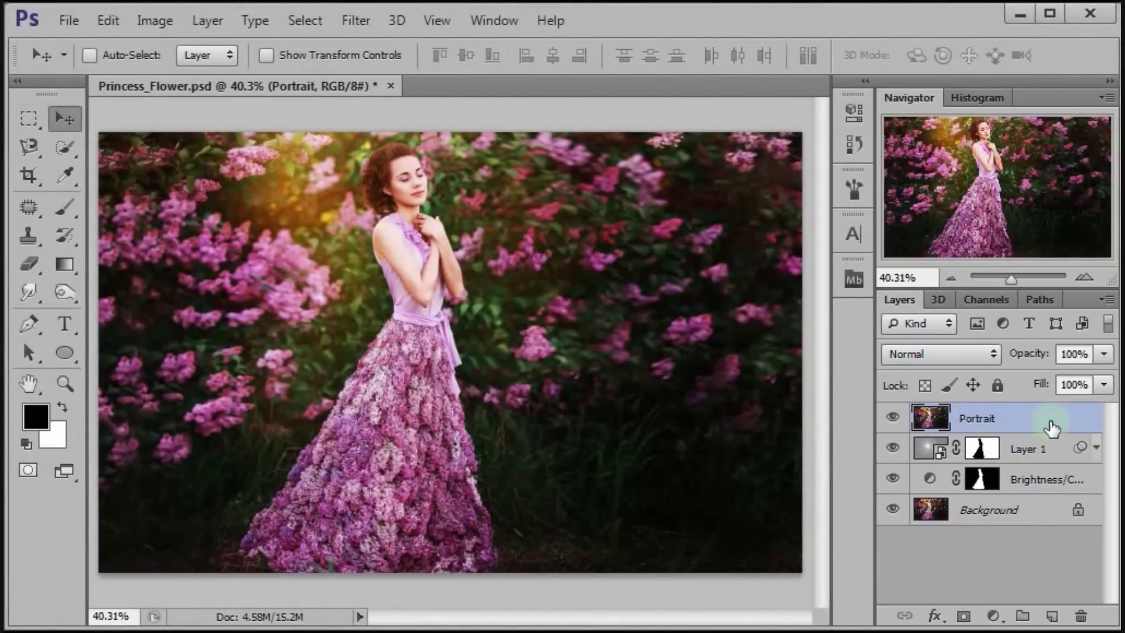
Convert the Portrait layer into a smart object.
{"action": "right_click", "coordinate": [1051, 428]}
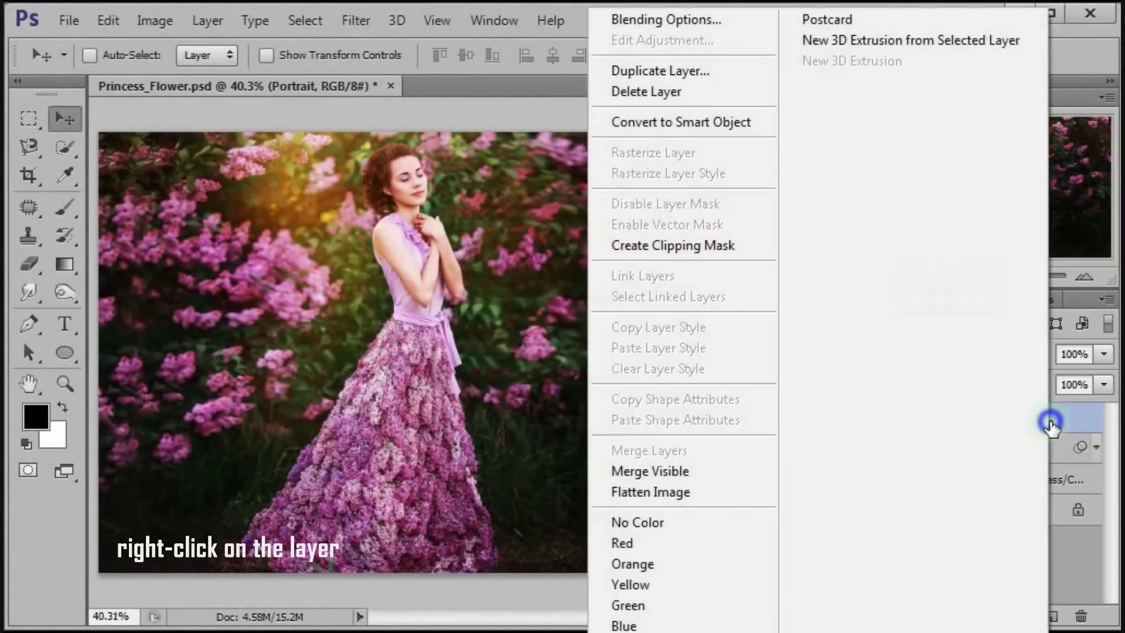
{"action": "left_click", "coordinate": [765, 125]}
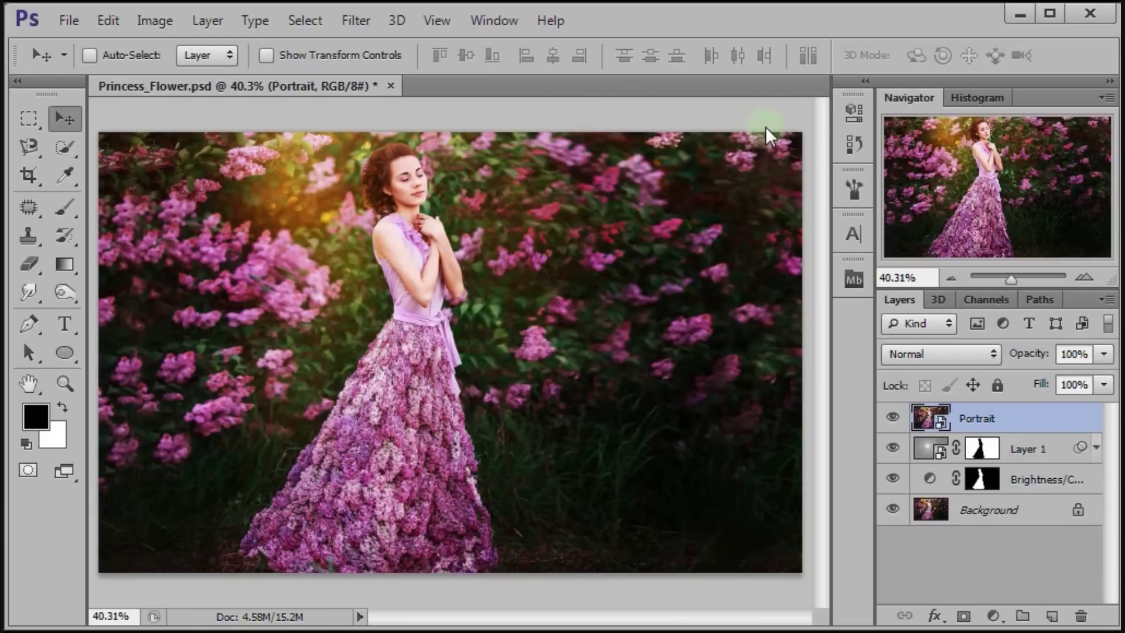
{"action": "left_click", "coordinate": [357, 26]}
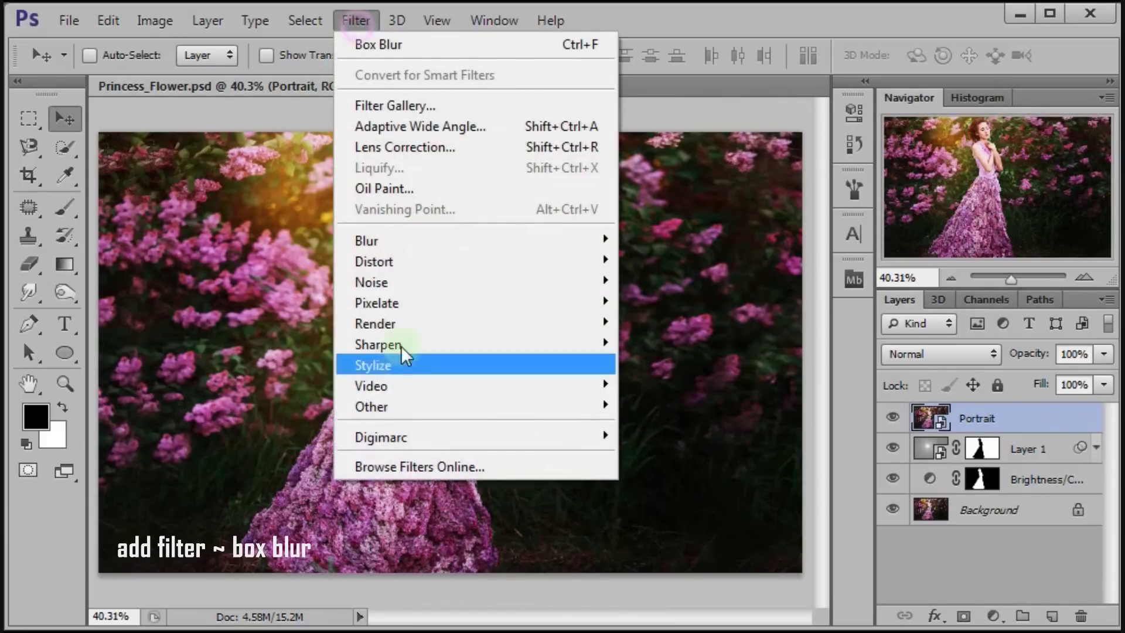
{"action": "mouse_move", "coordinate": [474, 240]}
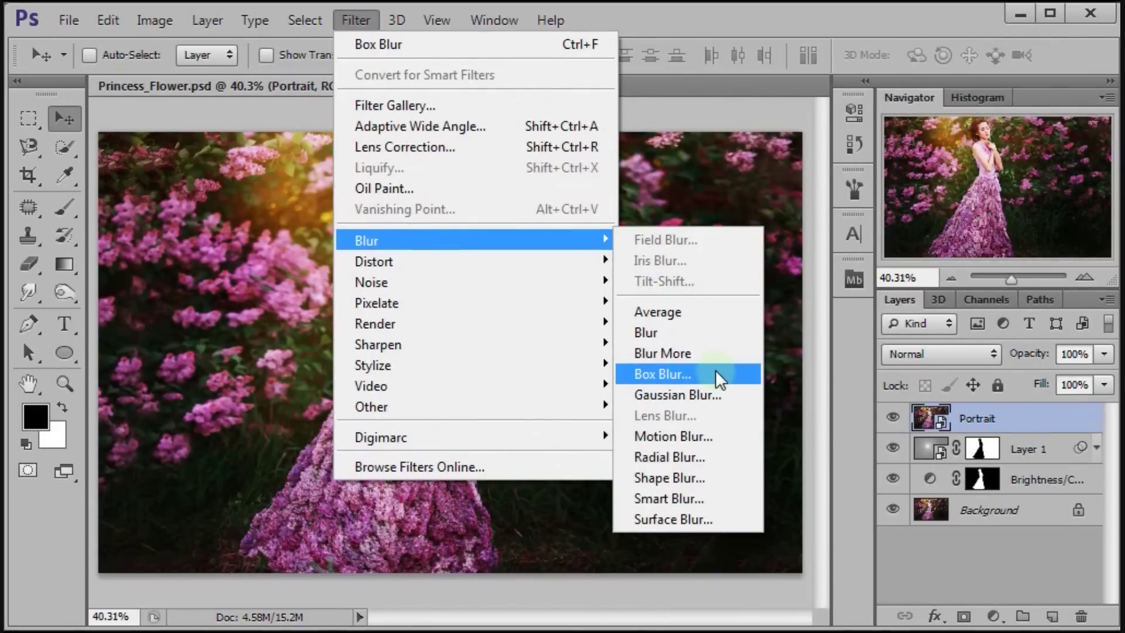
Apply a 5-pixel Box Blur to the Portrait layer and blend it as Linear Dodge (Add).
{"action": "left_click", "coordinate": [718, 374]}
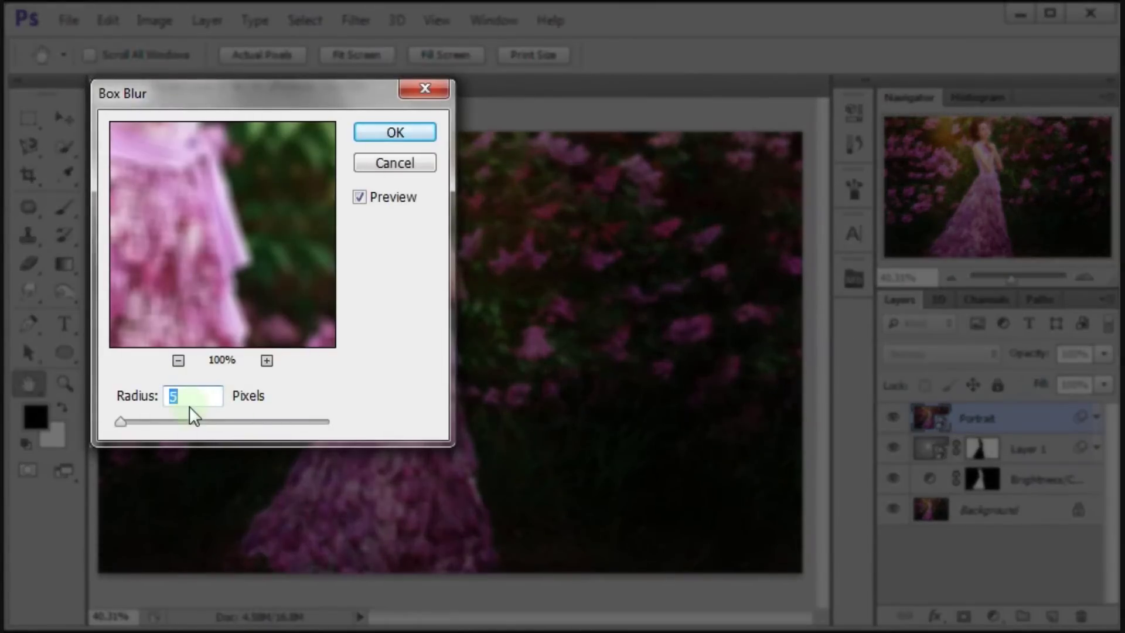
{"action": "left_click", "coordinate": [175, 362]}
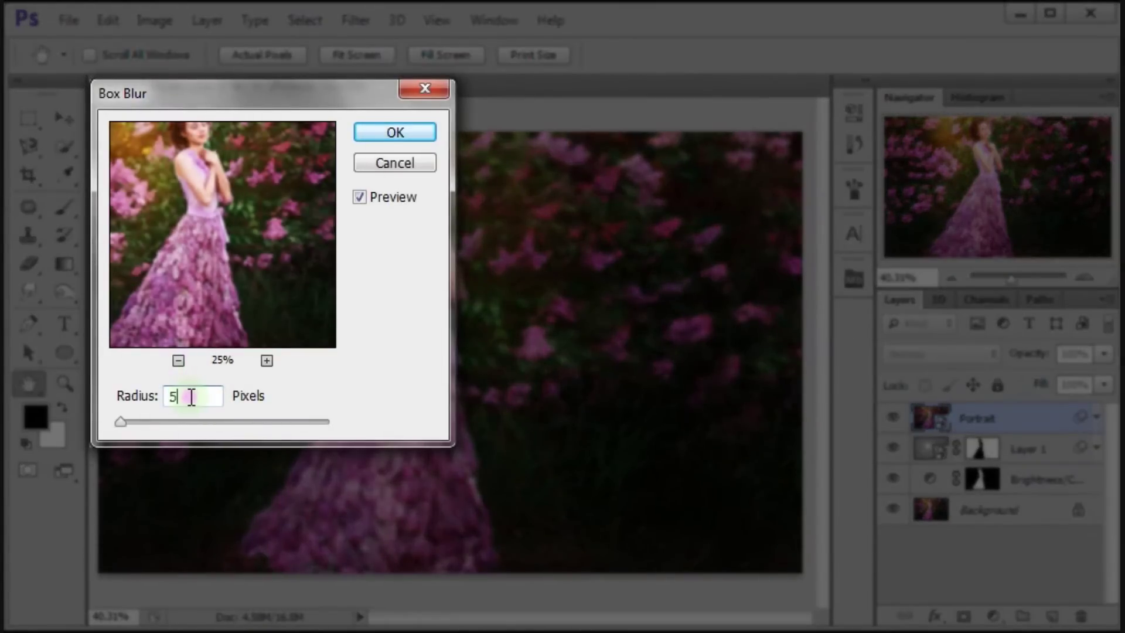
{"action": "left_click_drag", "start_coordinate": [222, 204], "coordinate": [311, 266]}
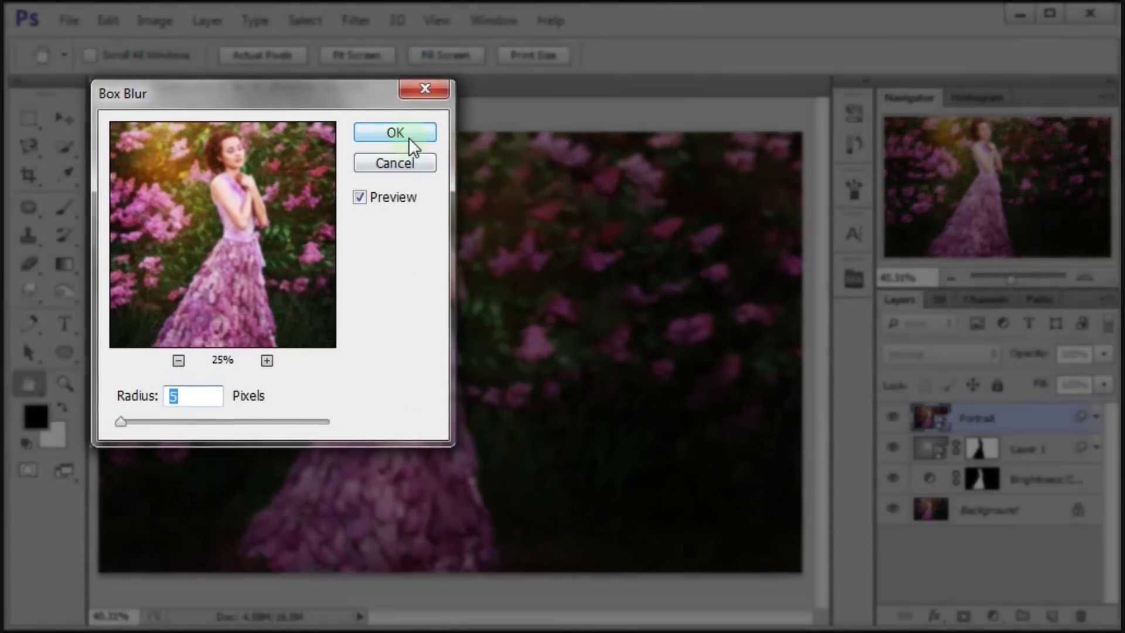
{"action": "left_click", "coordinate": [409, 136]}
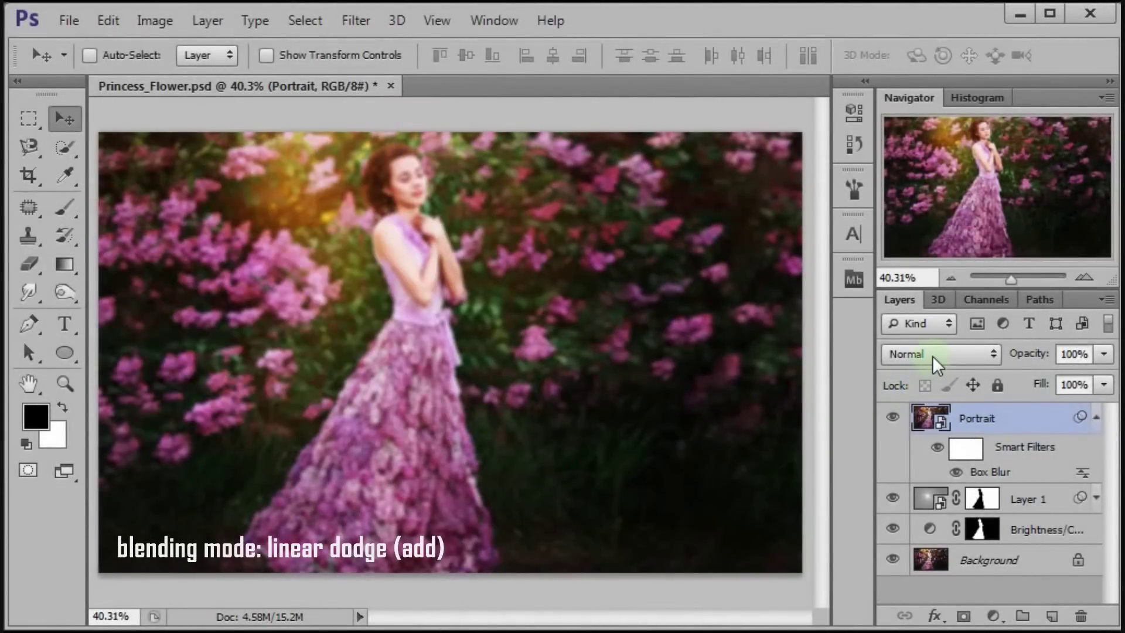
{"action": "left_click", "coordinate": [933, 356]}
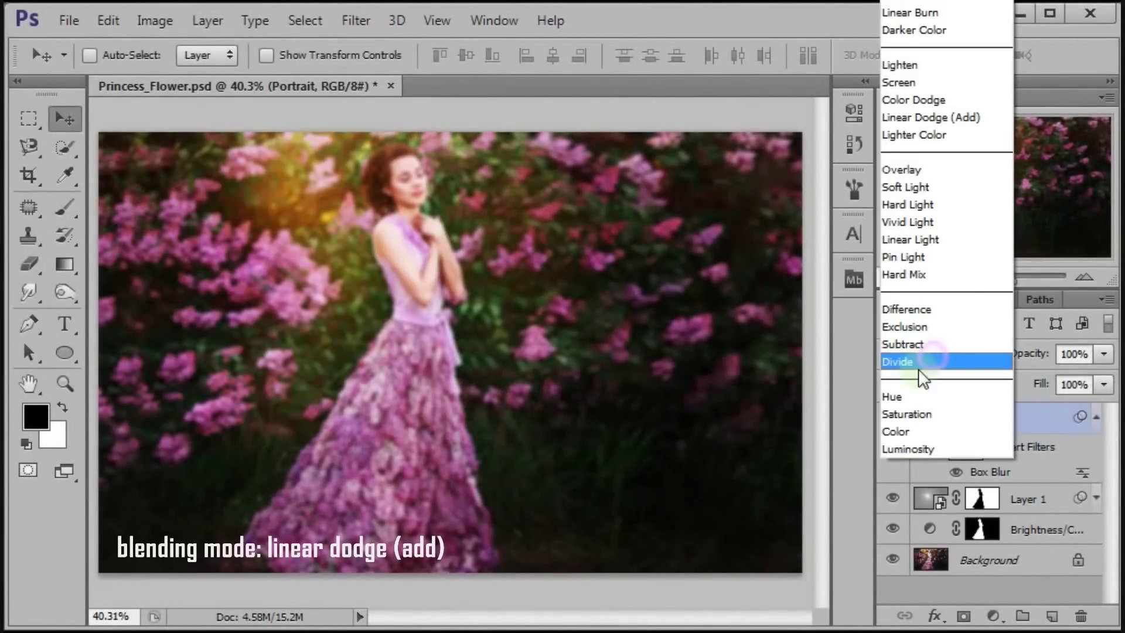
{"action": "left_click", "coordinate": [997, 120]}
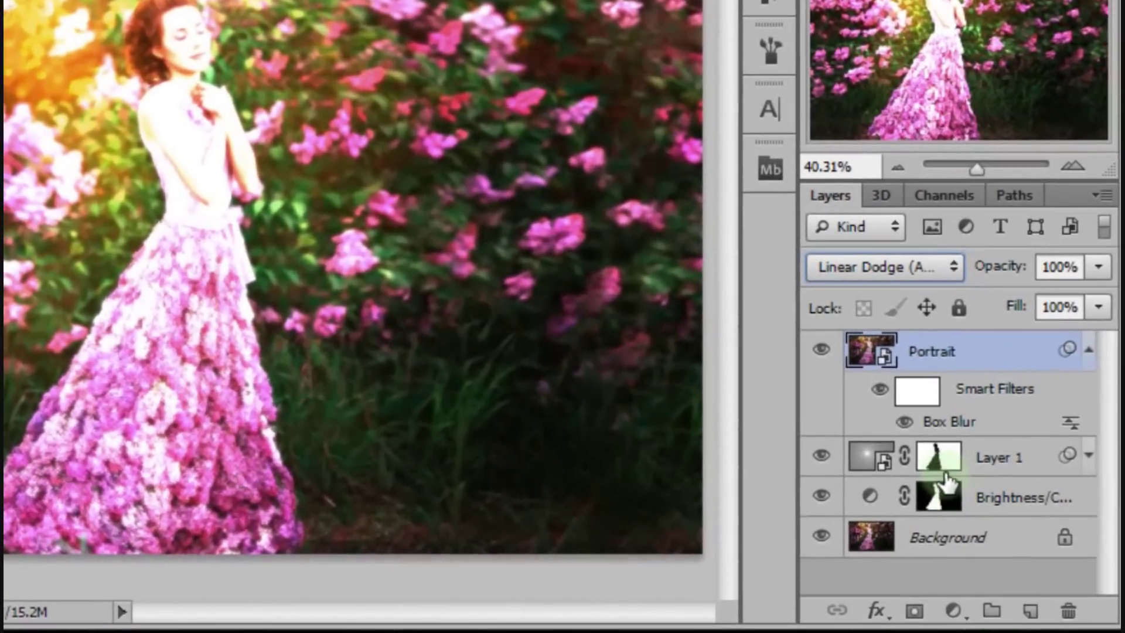
Mask the Portrait layer with Layer 1's silhouette selection, compare it hidden, and choose the Eraser.
{"action": "left_click", "coordinate": [948, 466], "text": "ctrl"}
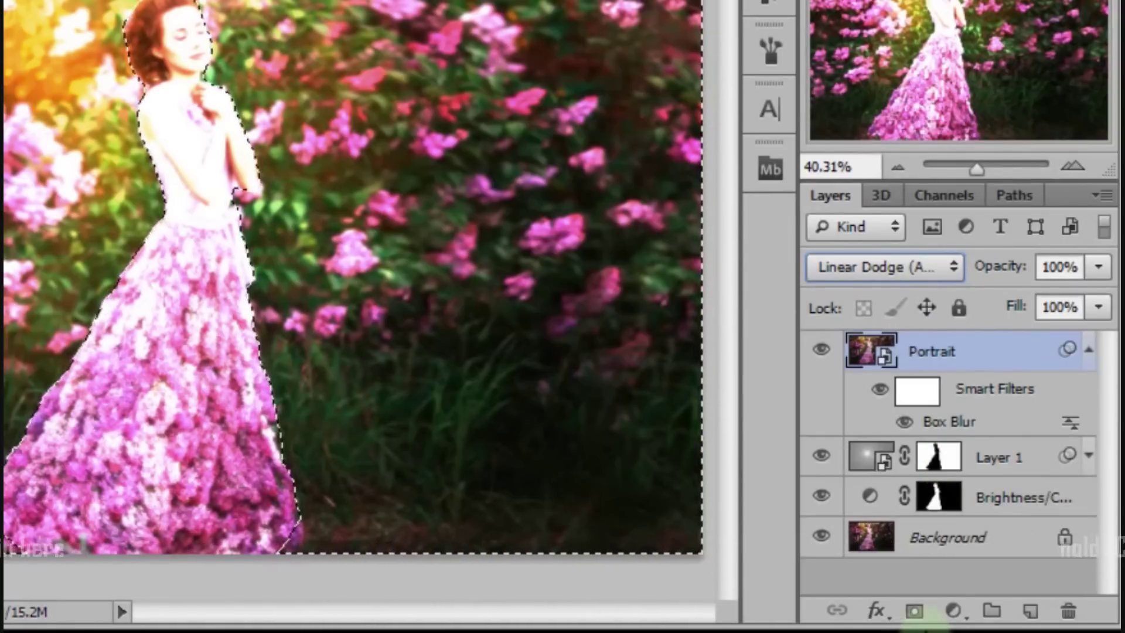
{"action": "left_click", "coordinate": [914, 611]}
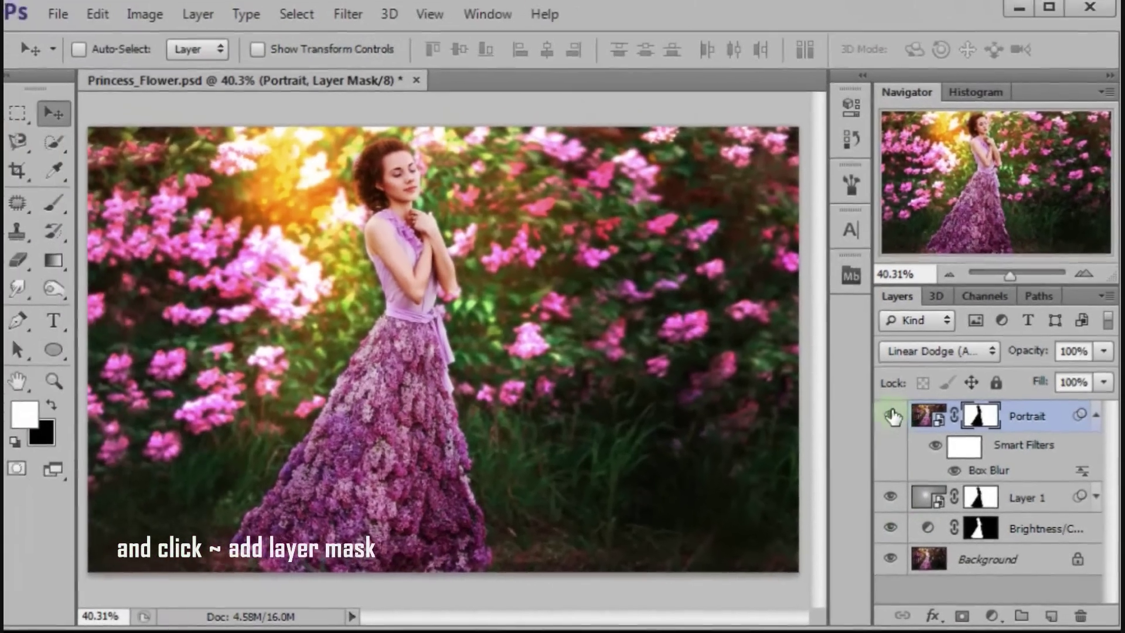
{"action": "left_click", "coordinate": [892, 418]}
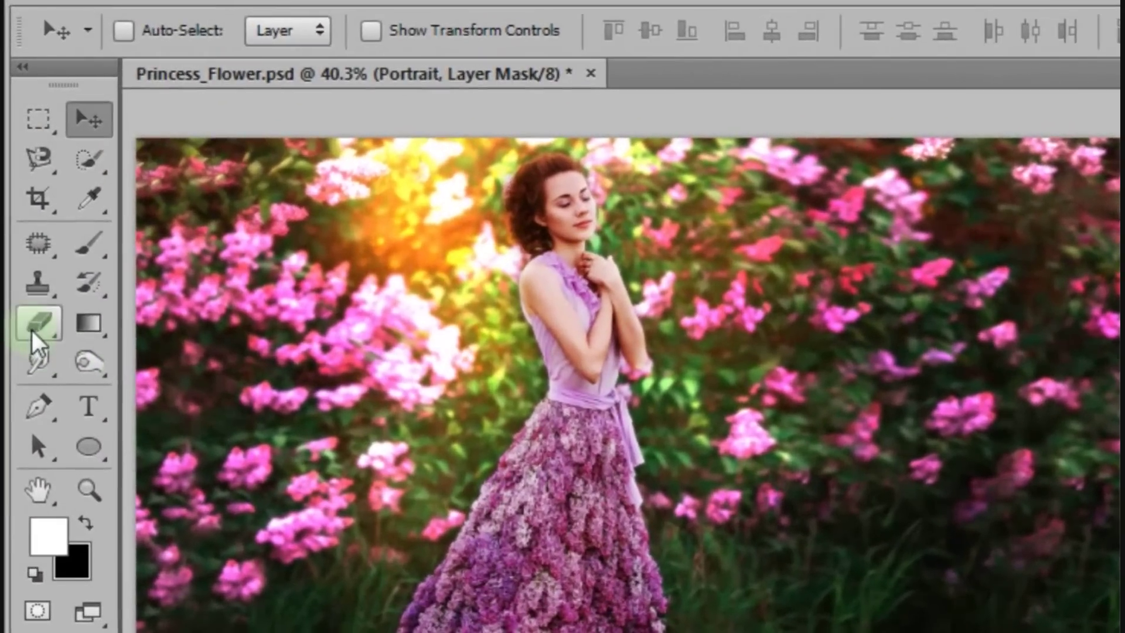
{"action": "left_click", "coordinate": [34, 294]}
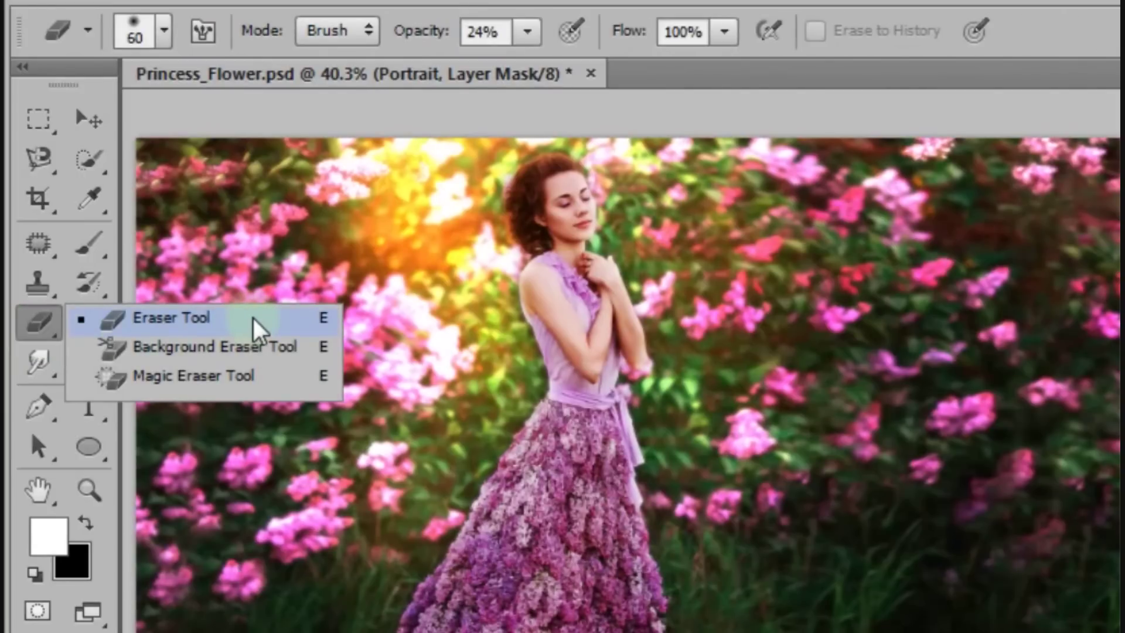
At actual pixels, erase Portrait's mask with a smaller brush to soften the glow over her face.
{"action": "left_click", "coordinate": [257, 319]}
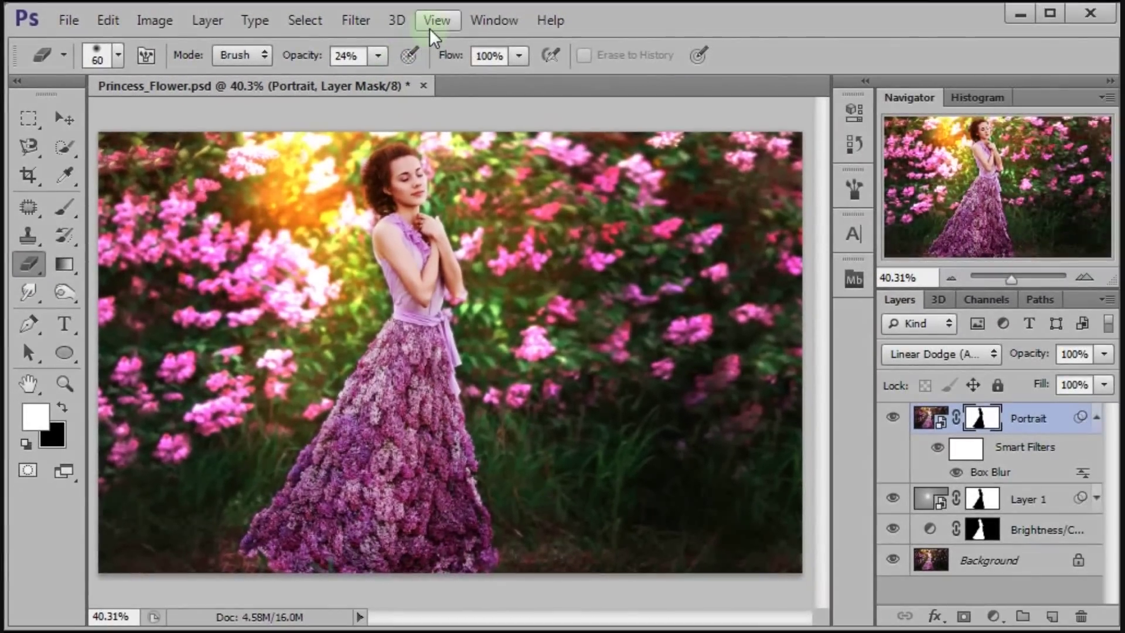
{"action": "left_click", "coordinate": [436, 20]}
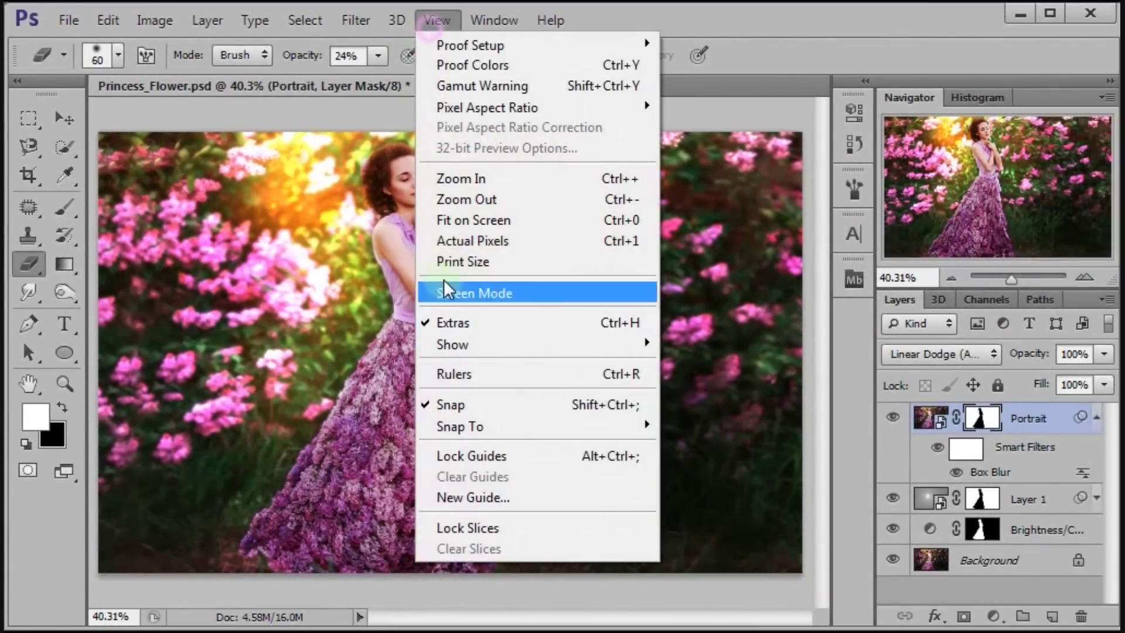
{"action": "left_click", "coordinate": [473, 241]}
{"action": "left_click_drag", "start_coordinate": [969, 186], "coordinate": [978, 137]}
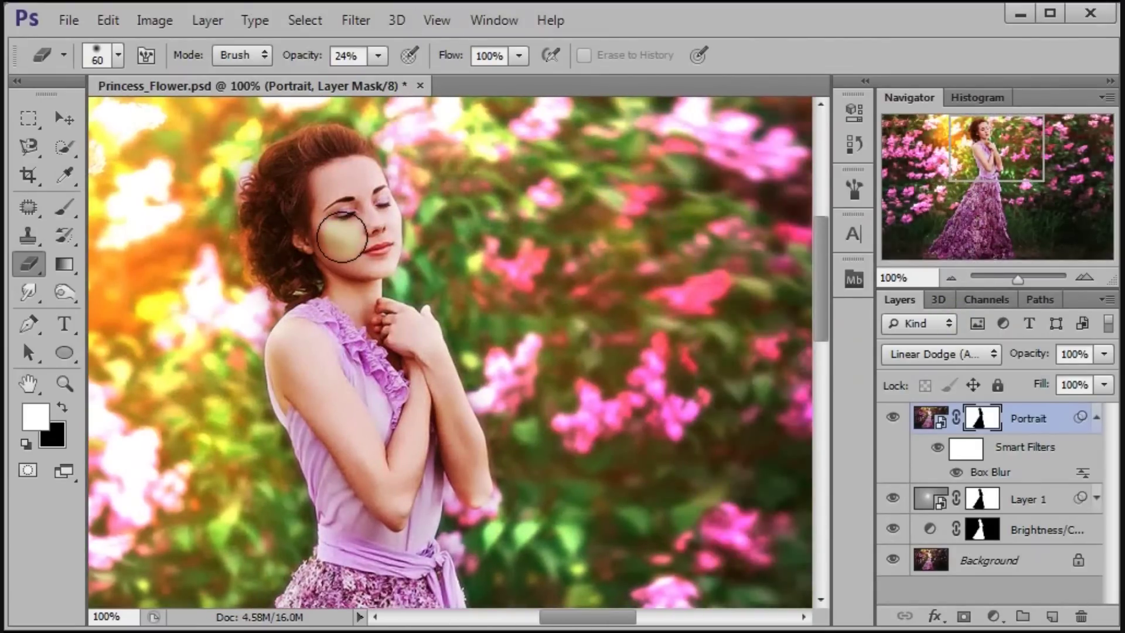
{"action": "key", "text": "bracketleft"}
{"action": "key", "text": "bracketleft"}
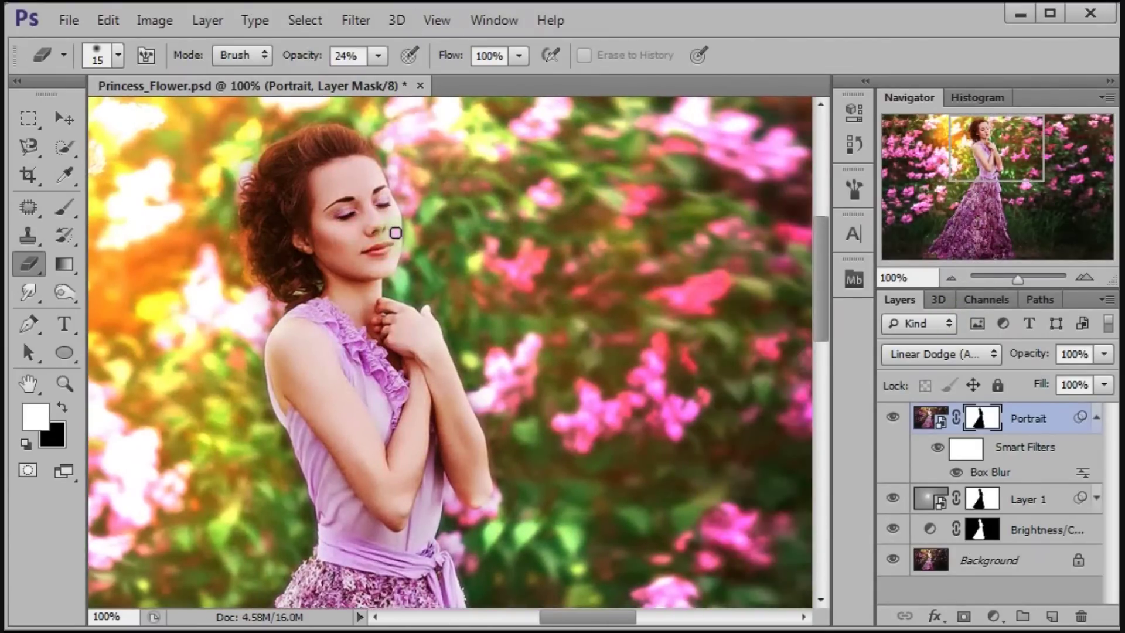
{"action": "left_click_drag", "start_coordinate": [381, 269], "coordinate": [388, 194]}
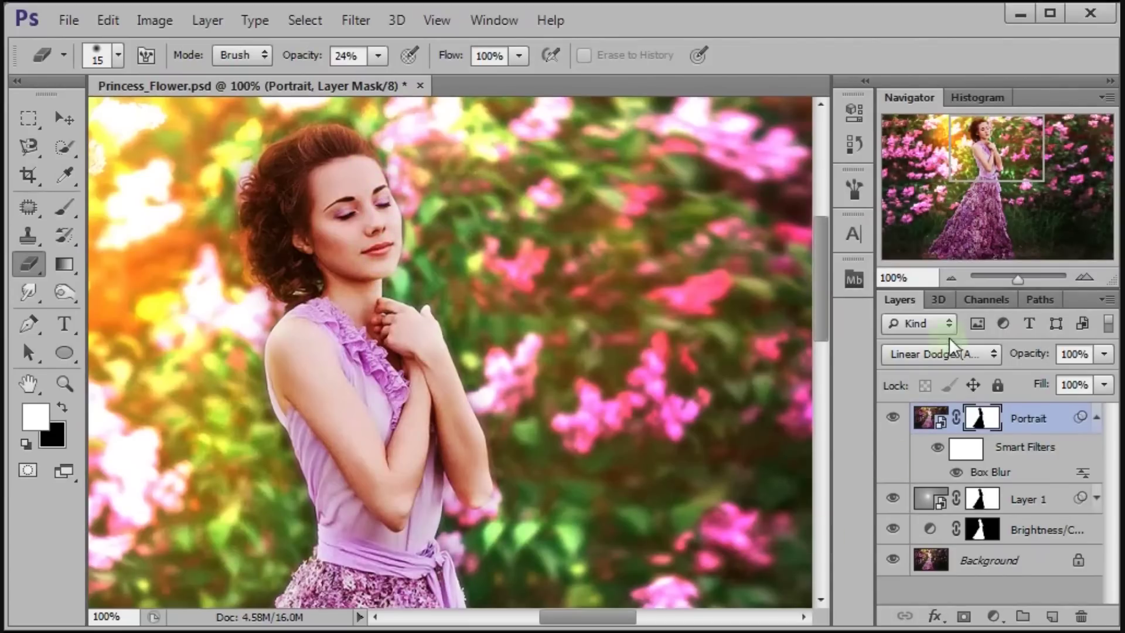
{"action": "left_click_drag", "start_coordinate": [1005, 158], "coordinate": [980, 167]}
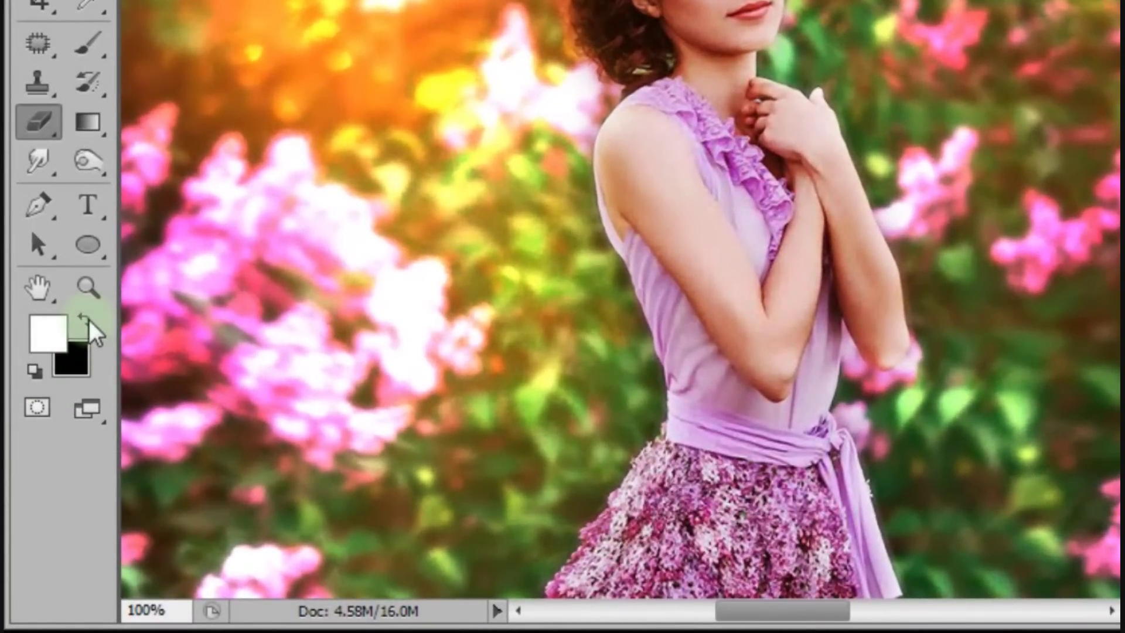
Swap colours and paint the mask to bring the glow back along her shoulder and arm.
{"action": "left_click", "coordinate": [70, 374]}
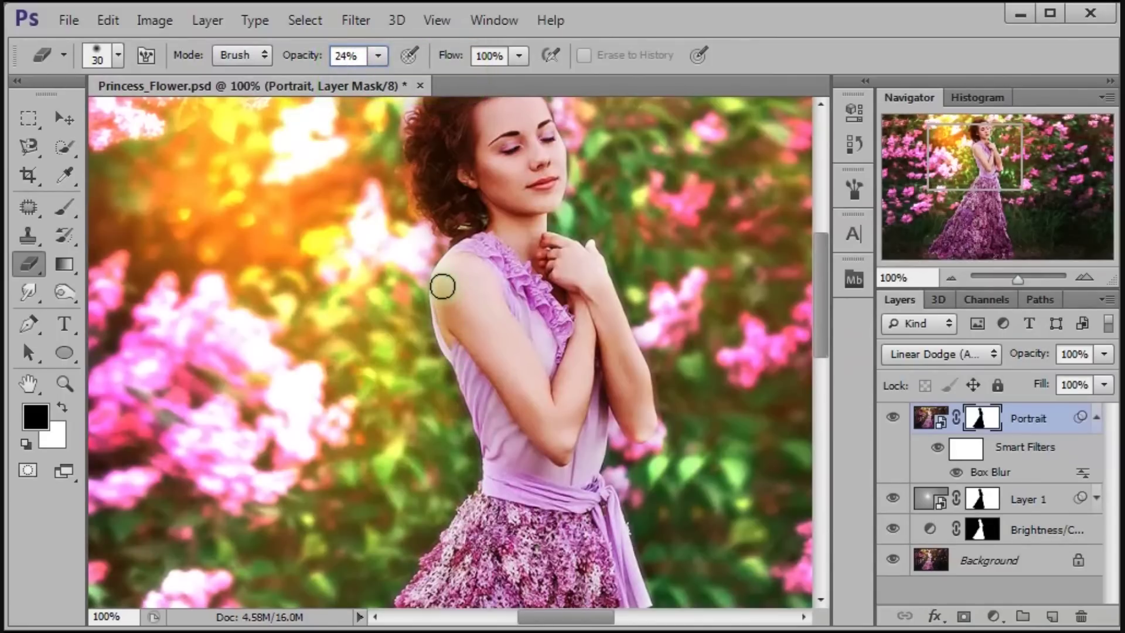
{"action": "left_click_drag", "start_coordinate": [442, 286], "coordinate": [443, 329]}
{"action": "mouse_move", "coordinate": [443, 274]}
{"action": "left_mouse_down"}
{"action": "mouse_move", "coordinate": [447, 292]}
{"action": "mouse_move", "coordinate": [459, 269]}
{"action": "mouse_move", "coordinate": [472, 474]}
{"action": "left_mouse_up"}
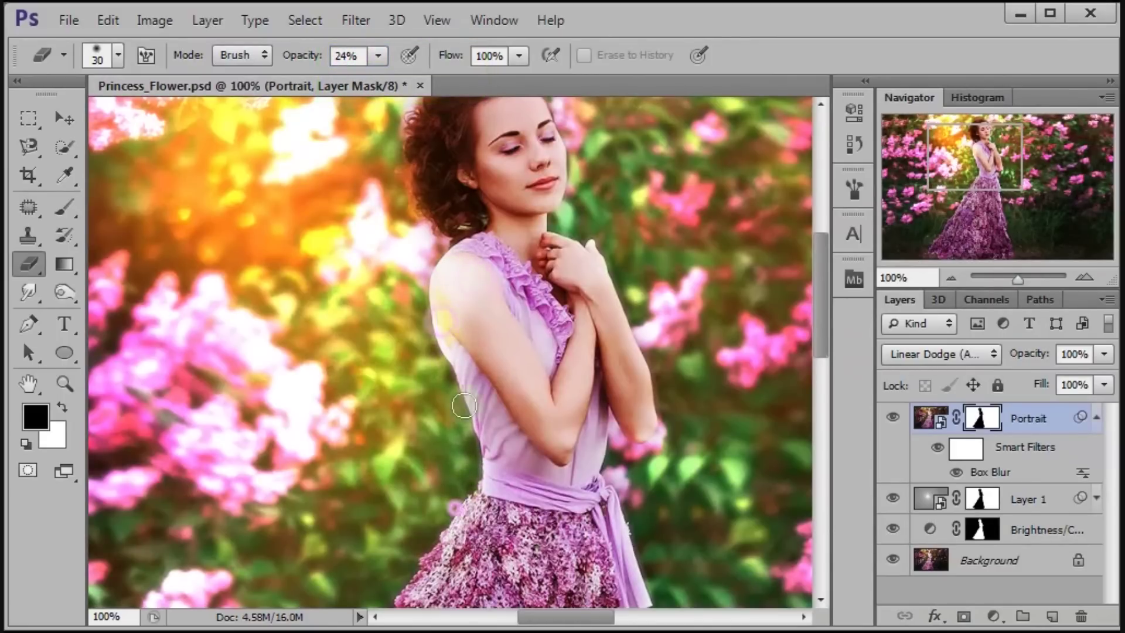
{"action": "left_click_drag", "start_coordinate": [822, 298], "coordinate": [823, 381]}
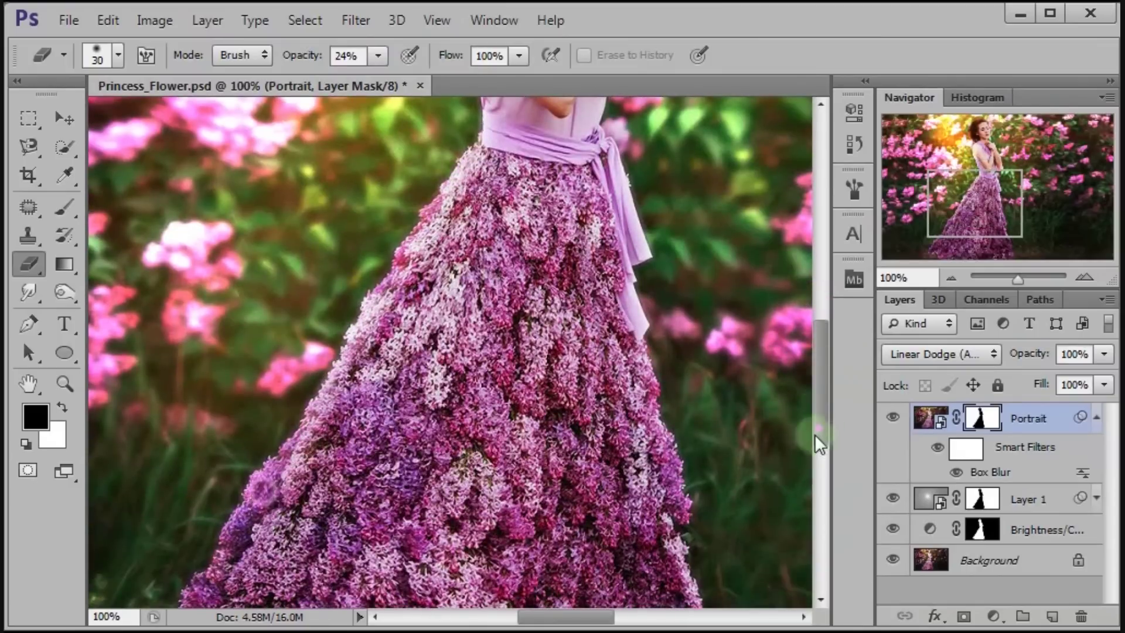
{"action": "scroll", "coordinate": [818, 434], "scroll_direction": "down", "scroll_amount": 3}
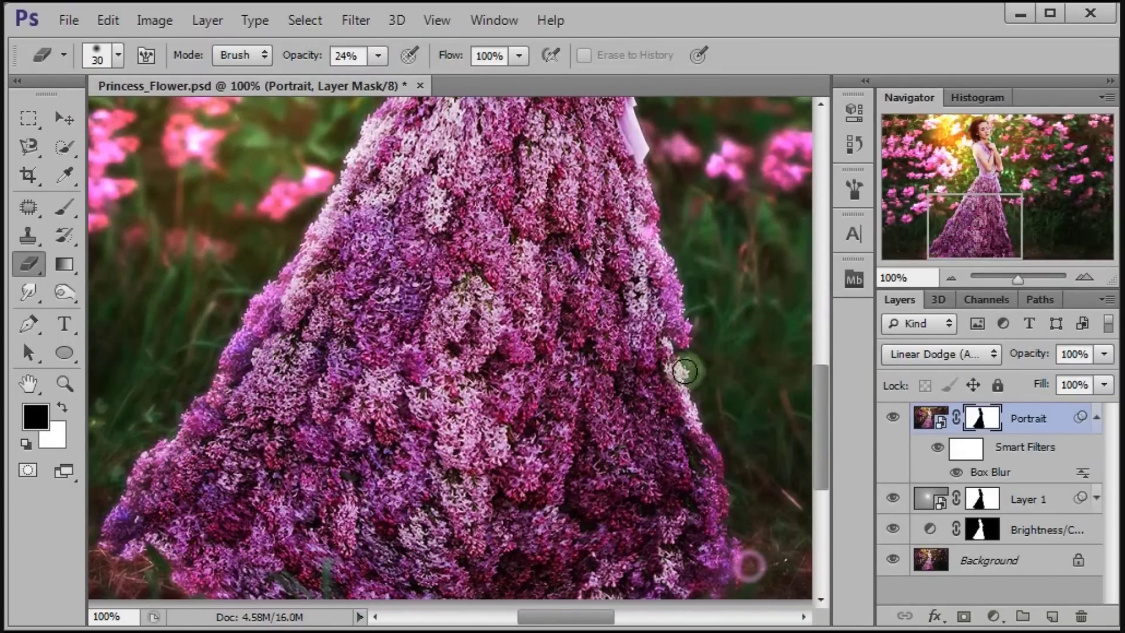
{"action": "left_click_drag", "start_coordinate": [821, 457], "coordinate": [822, 334]}
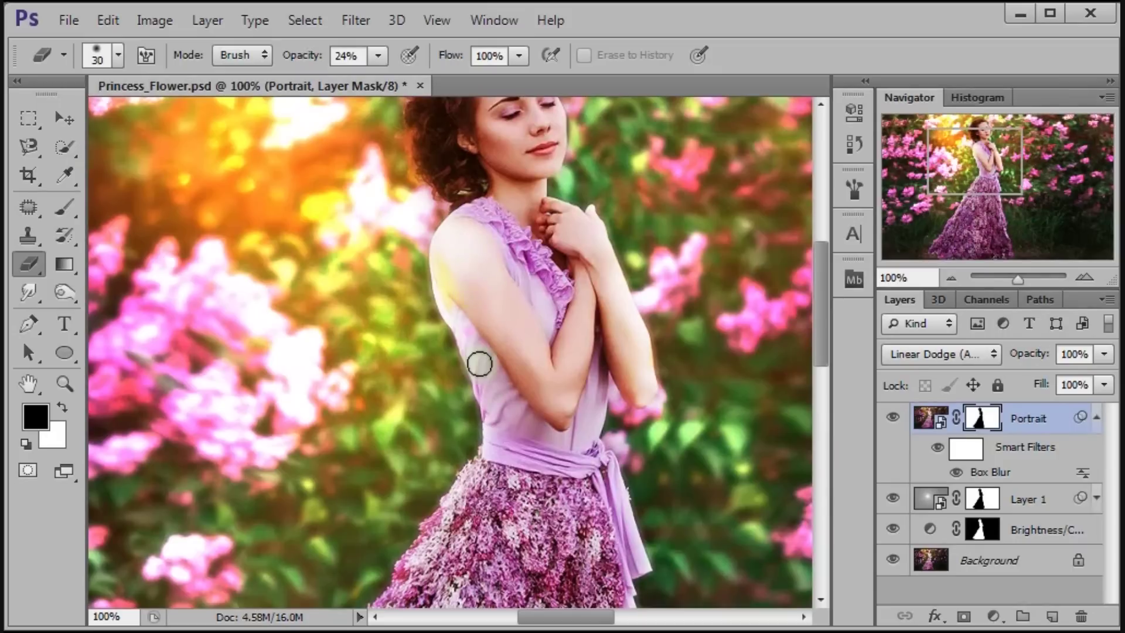
Fit the image on screen, compare Portrait on and off, and collapse its filter list.
{"action": "left_click", "coordinate": [437, 20]}
{"action": "left_click", "coordinate": [462, 219]}
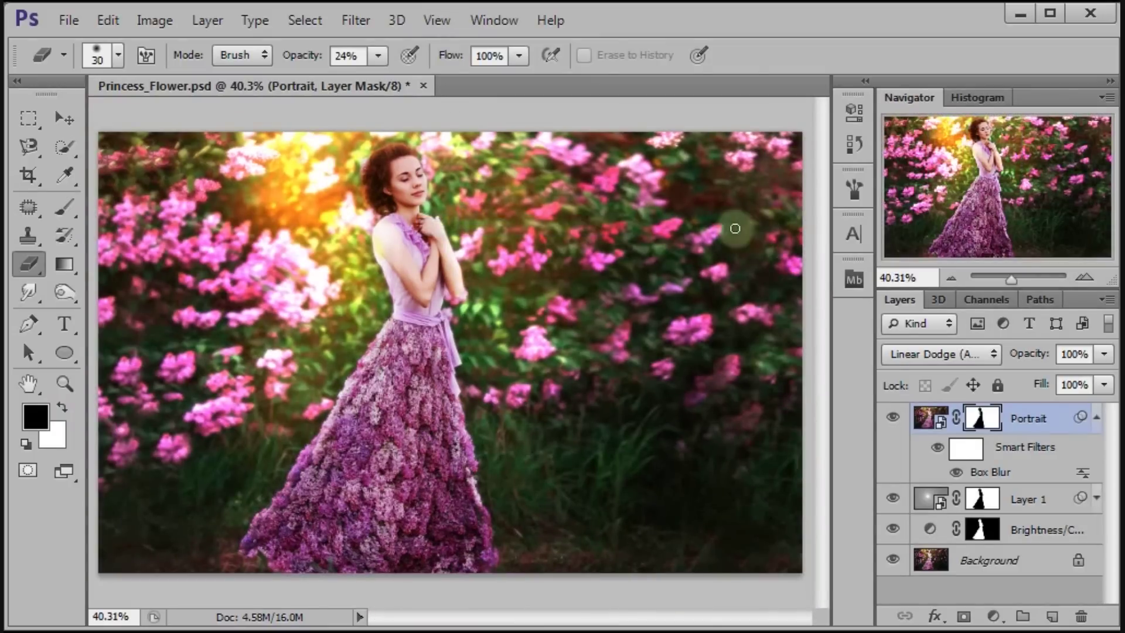
{"action": "left_click", "coordinate": [893, 417]}
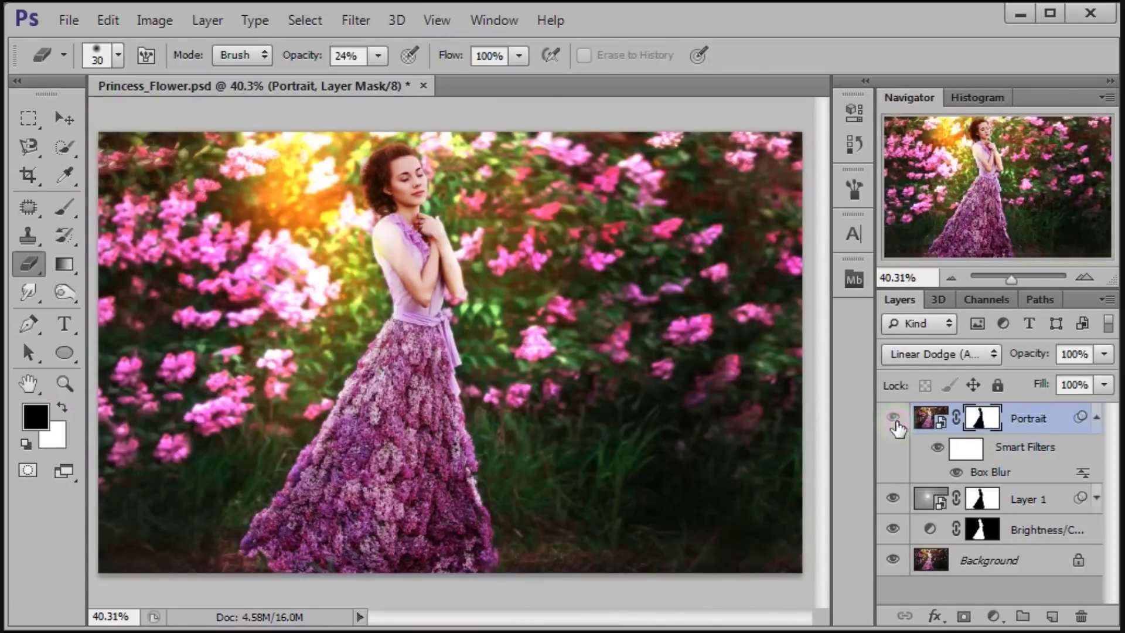
{"action": "left_click", "coordinate": [893, 418]}
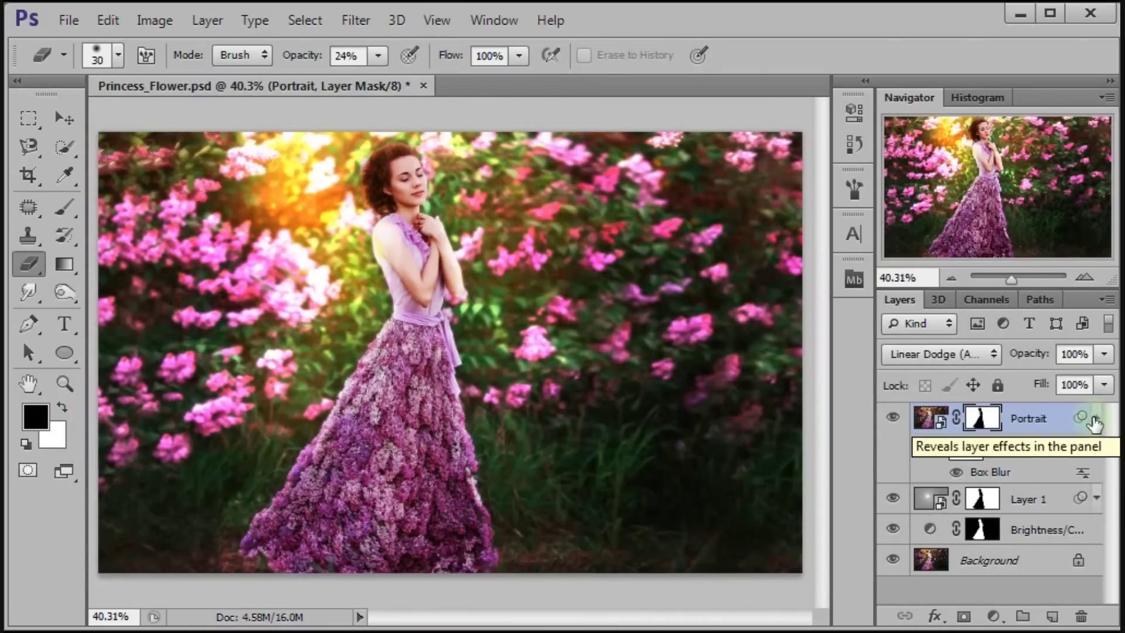
{"action": "left_click", "coordinate": [1096, 417]}
{"action": "left_click", "coordinate": [65, 118]}
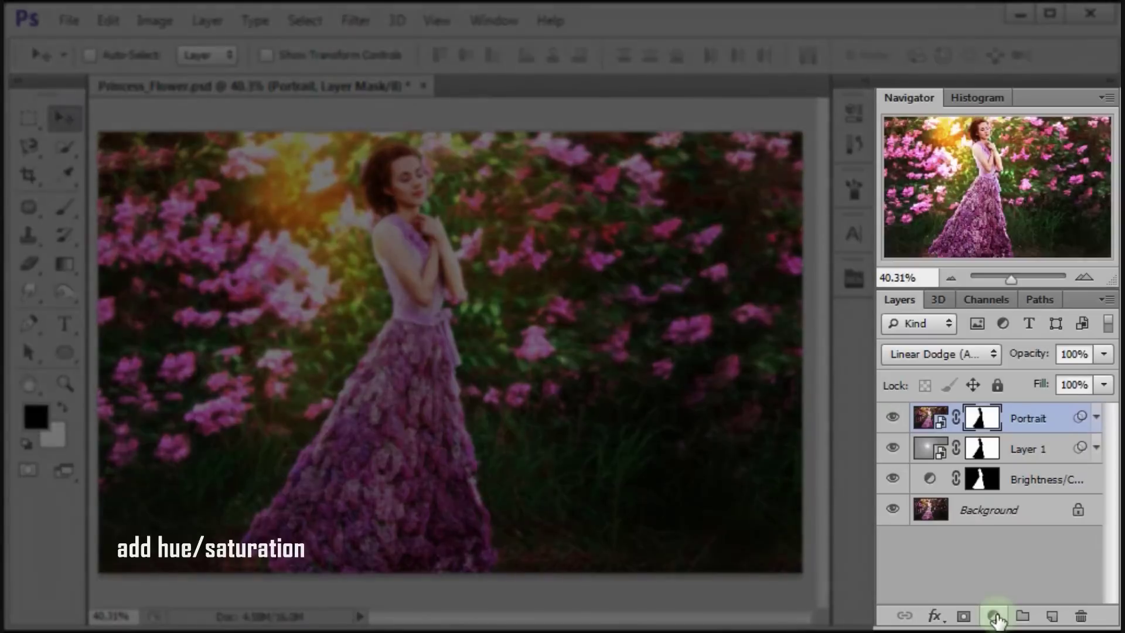
Add a Hue/Saturation layer shifting Magentas to hue -22 and saturation +76.
{"action": "left_click", "coordinate": [994, 616]}
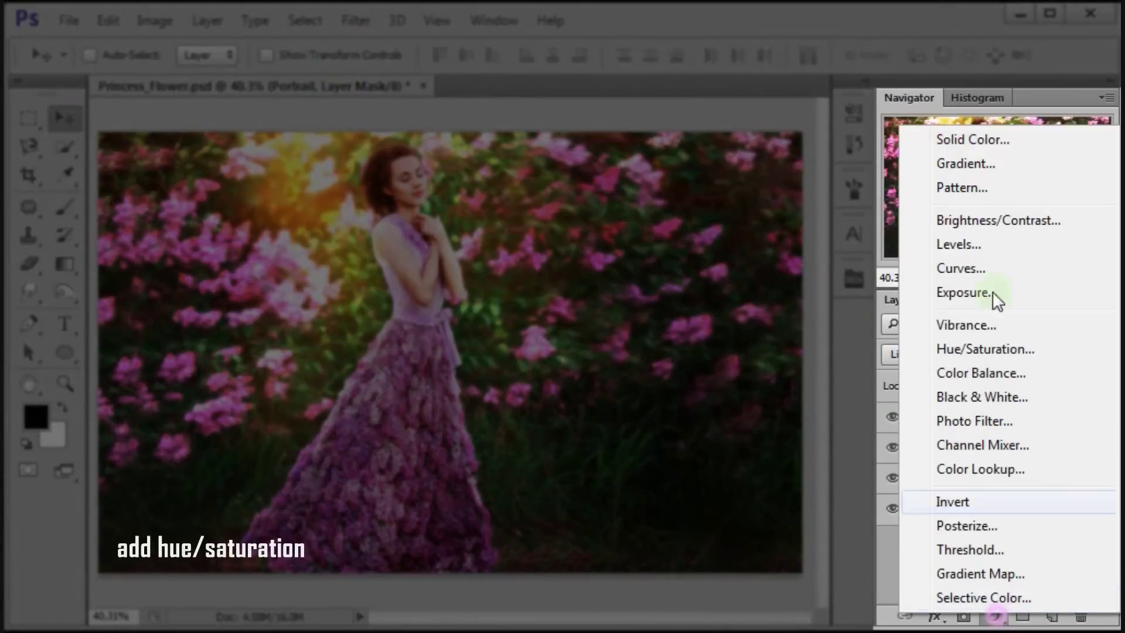
{"action": "left_click", "coordinate": [993, 349]}
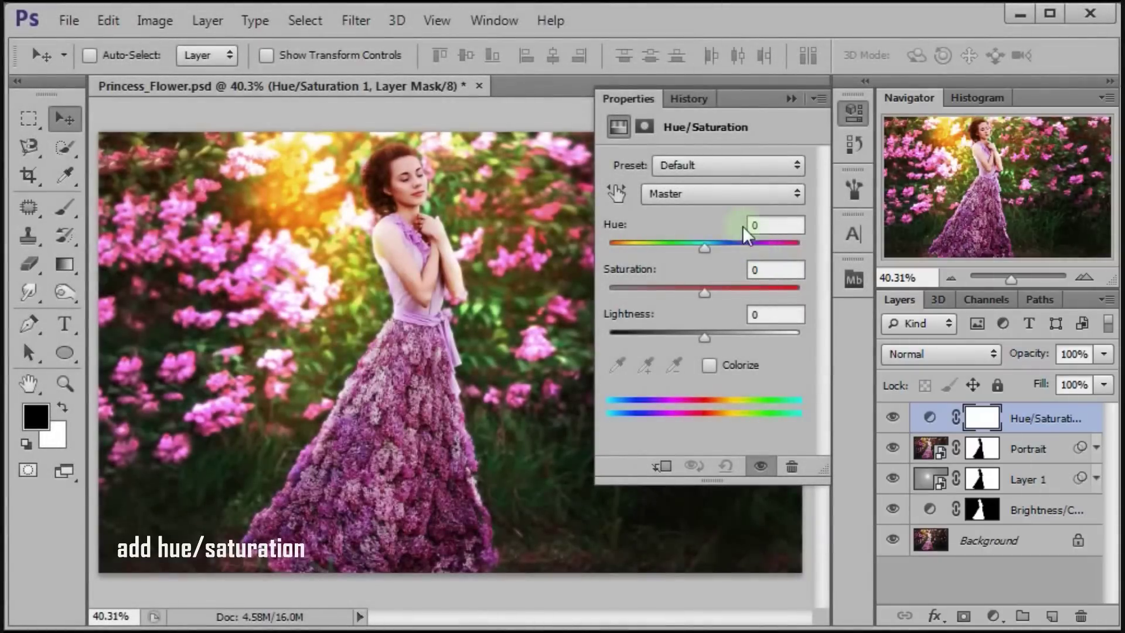
{"action": "left_click", "coordinate": [713, 195]}
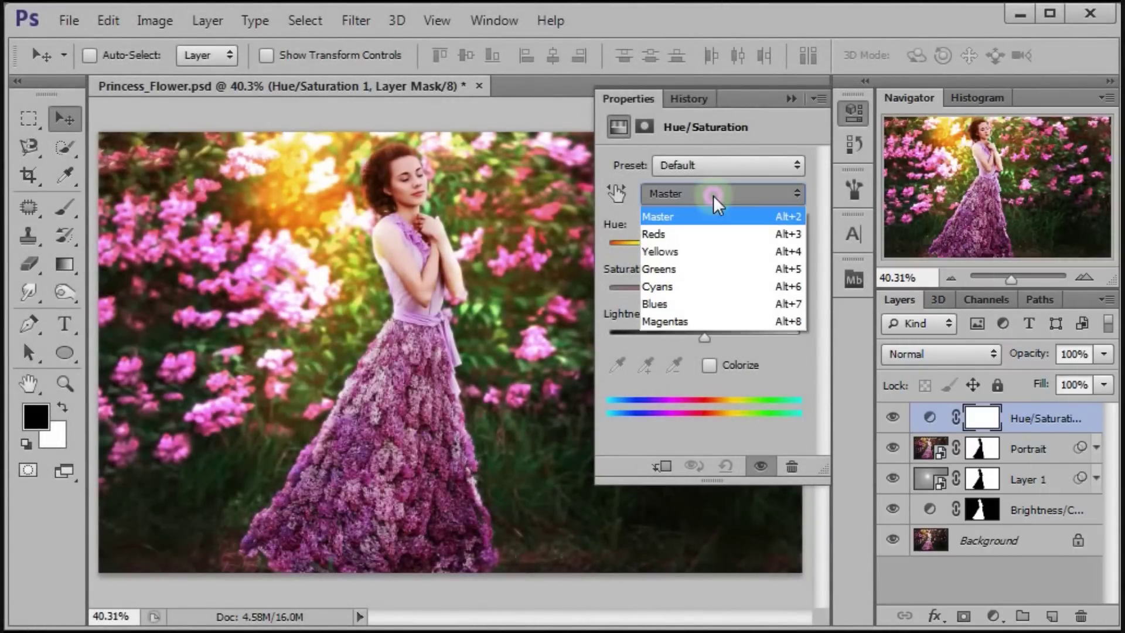
{"action": "left_click", "coordinate": [743, 316]}
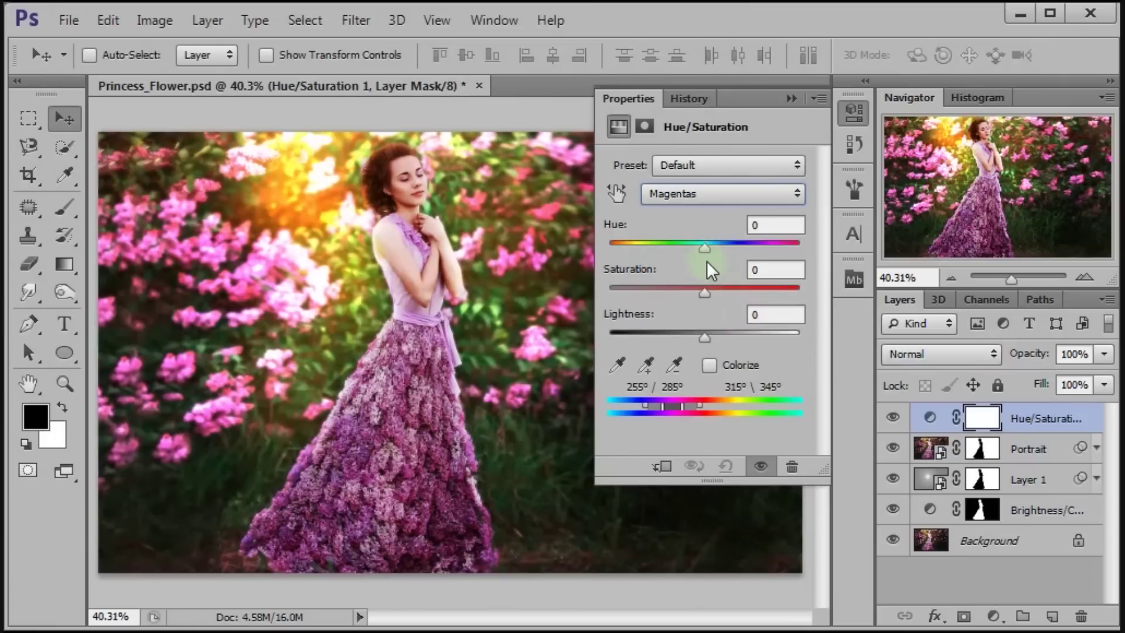
{"action": "left_click_drag", "start_coordinate": [703, 250], "coordinate": [673, 248]}
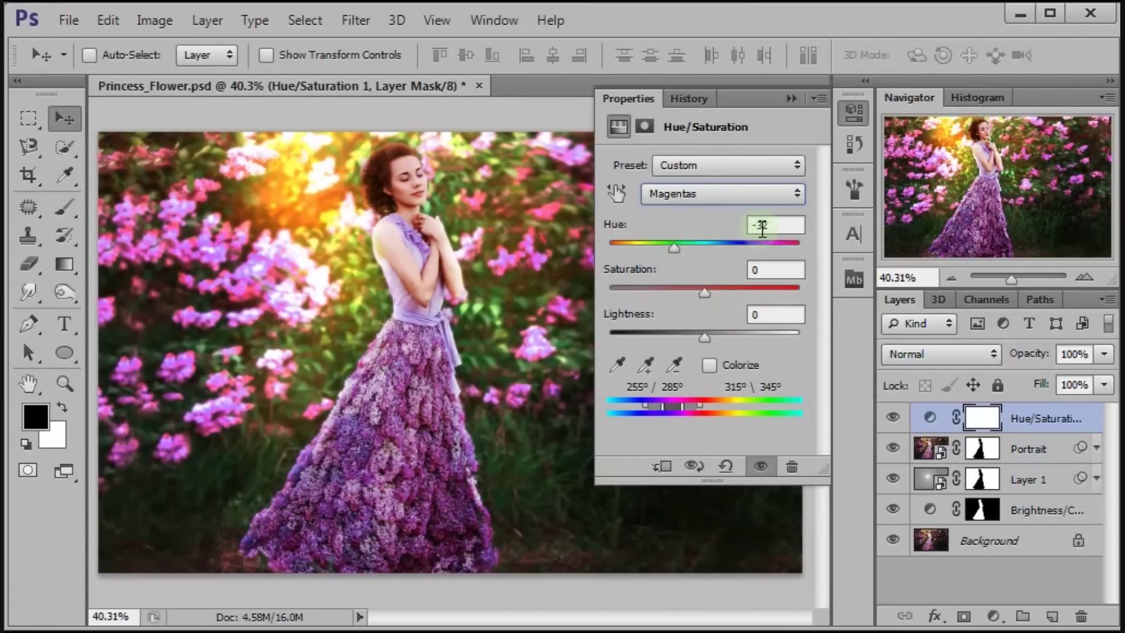
{"action": "left_click_drag", "start_coordinate": [761, 229], "coordinate": [757, 230]}
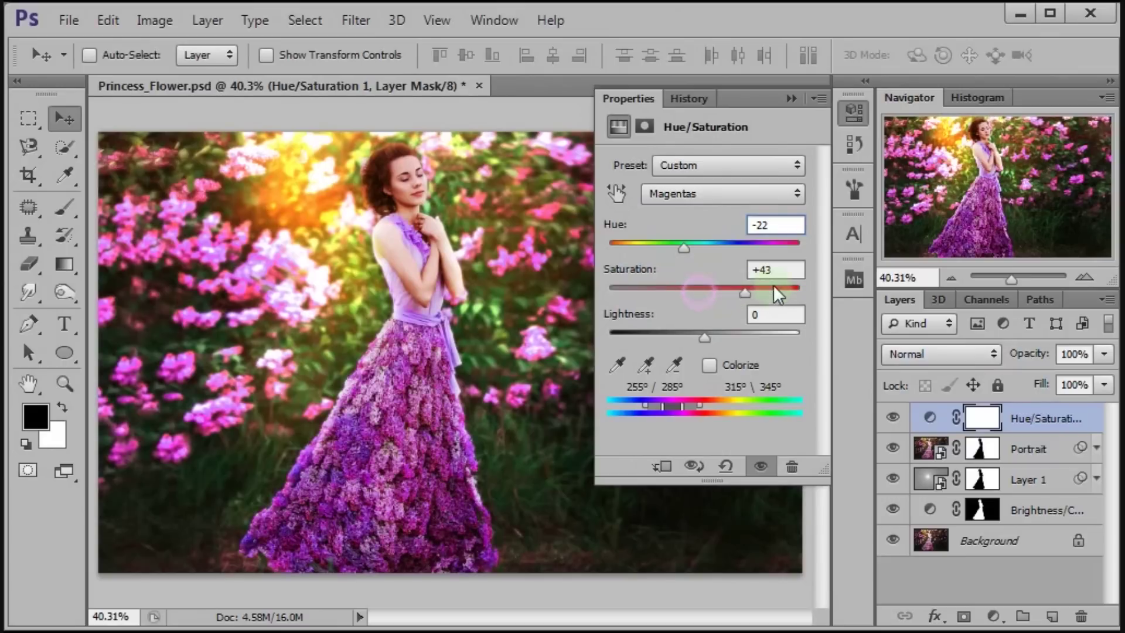
{"action": "left_click", "coordinate": [774, 287]}
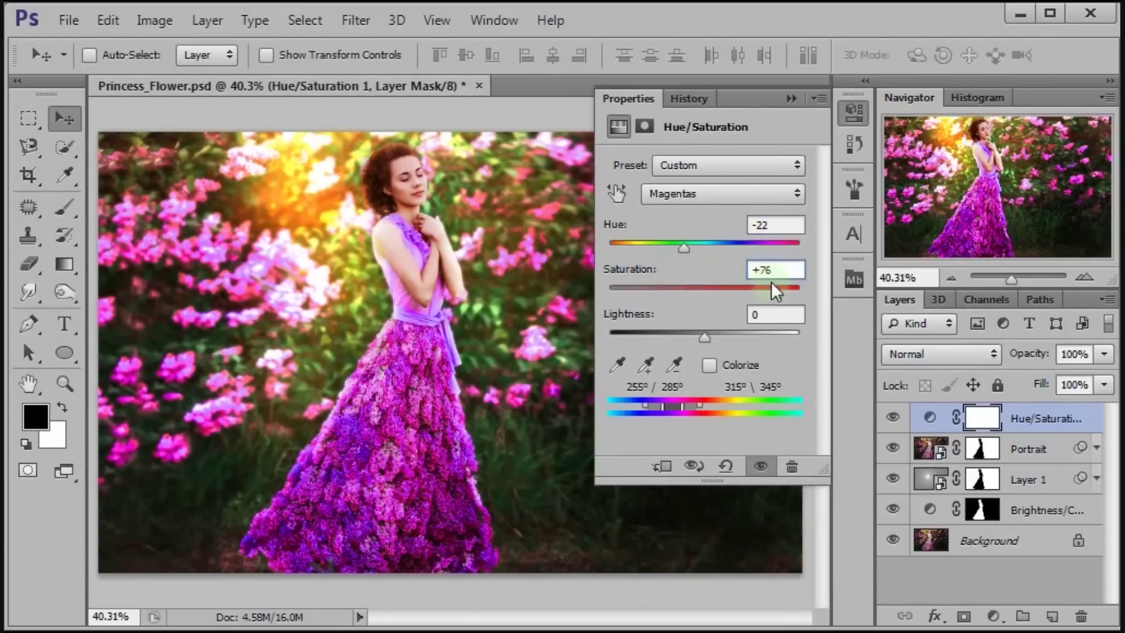
{"action": "left_click", "coordinate": [797, 265]}
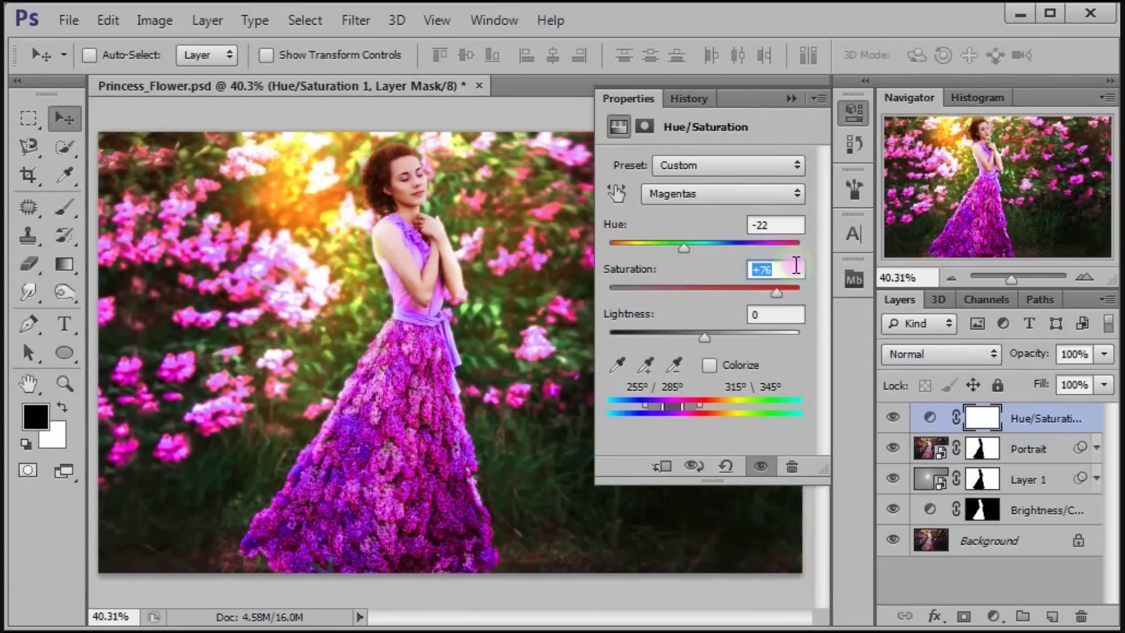
Set the Hue/Saturation layer to Lighten blend mode and compare it on and off.
{"action": "left_click", "coordinate": [797, 97]}
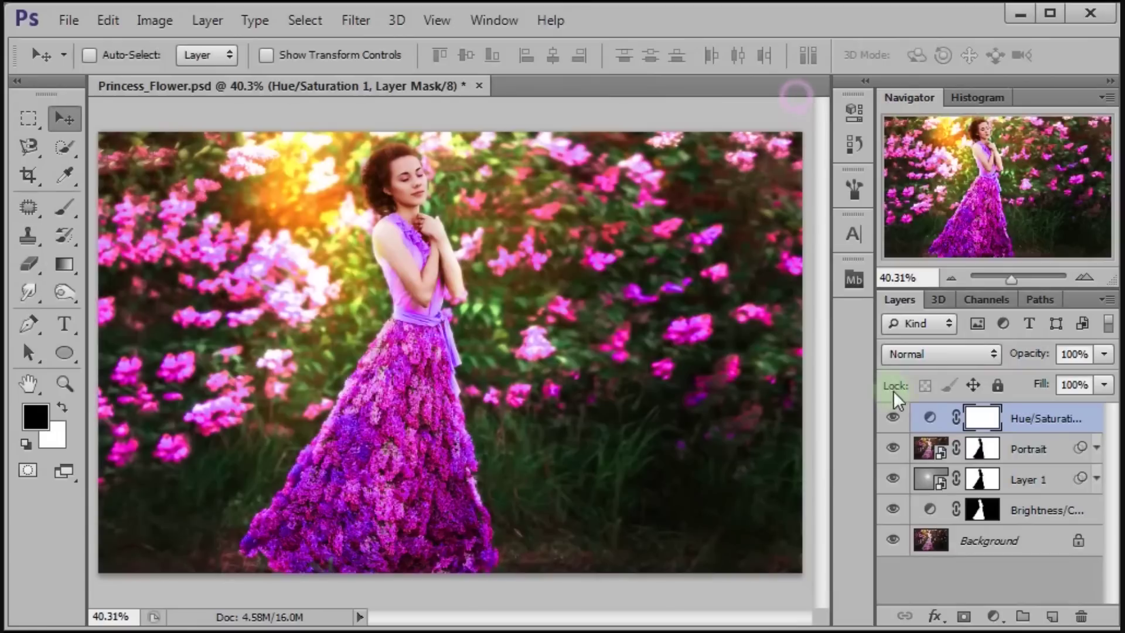
{"action": "left_click", "coordinate": [934, 354]}
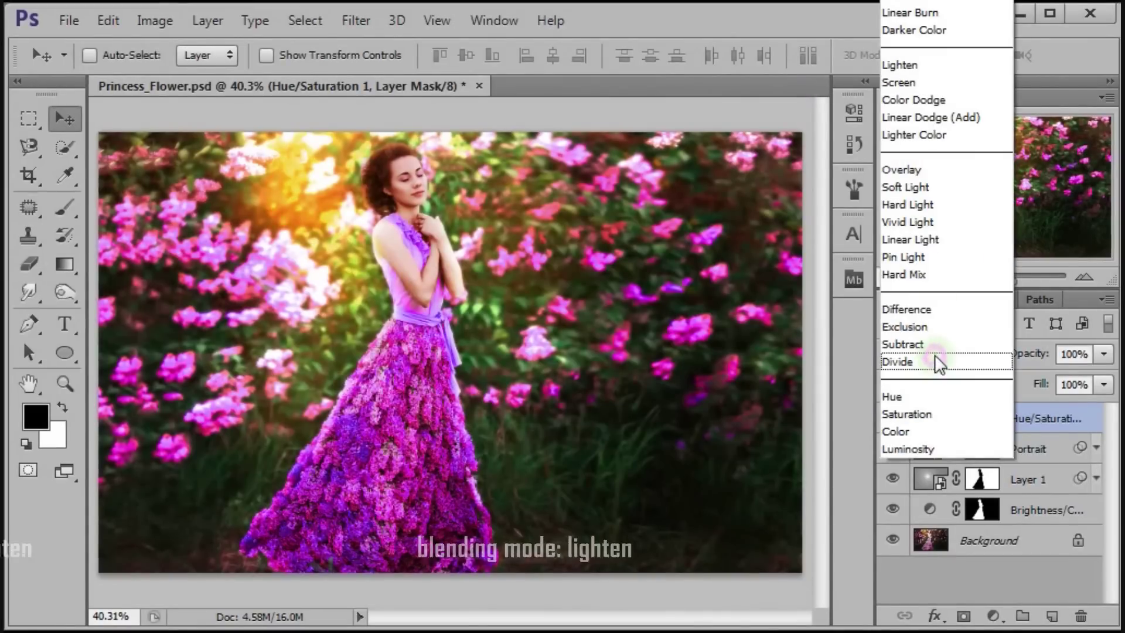
{"action": "left_click", "coordinate": [928, 69]}
{"action": "left_click", "coordinate": [893, 419]}
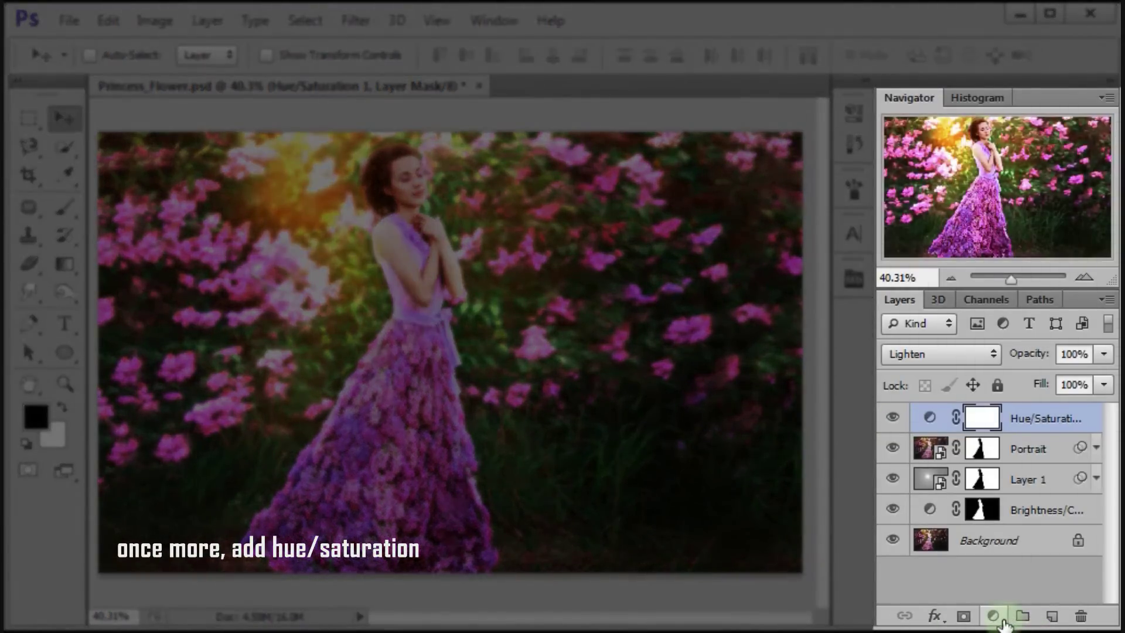
Add a second Hue/Saturation layer raising Greens saturation to +84, then compare it on and off.
{"action": "left_click", "coordinate": [1000, 620]}
{"action": "left_click", "coordinate": [945, 353]}
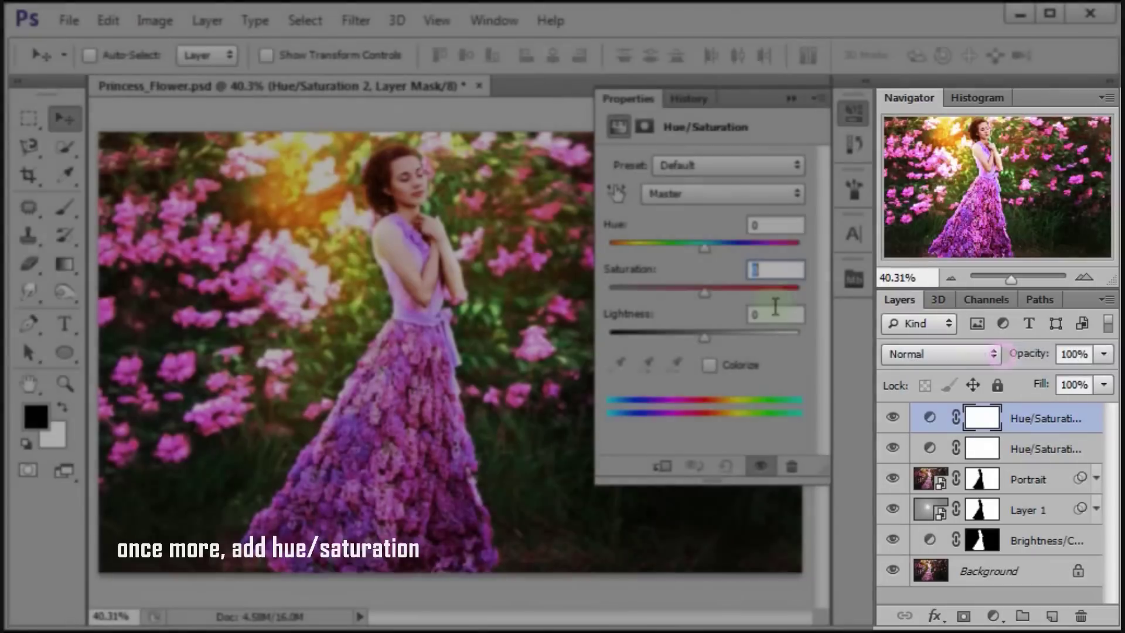
{"action": "left_click", "coordinate": [720, 190]}
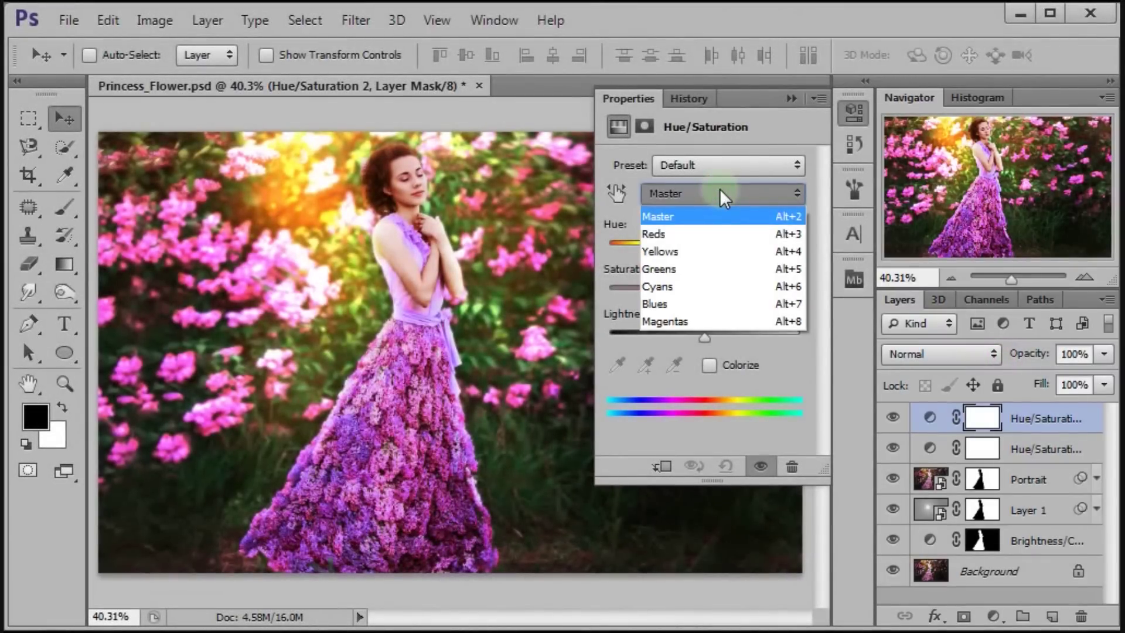
{"action": "left_click", "coordinate": [722, 284]}
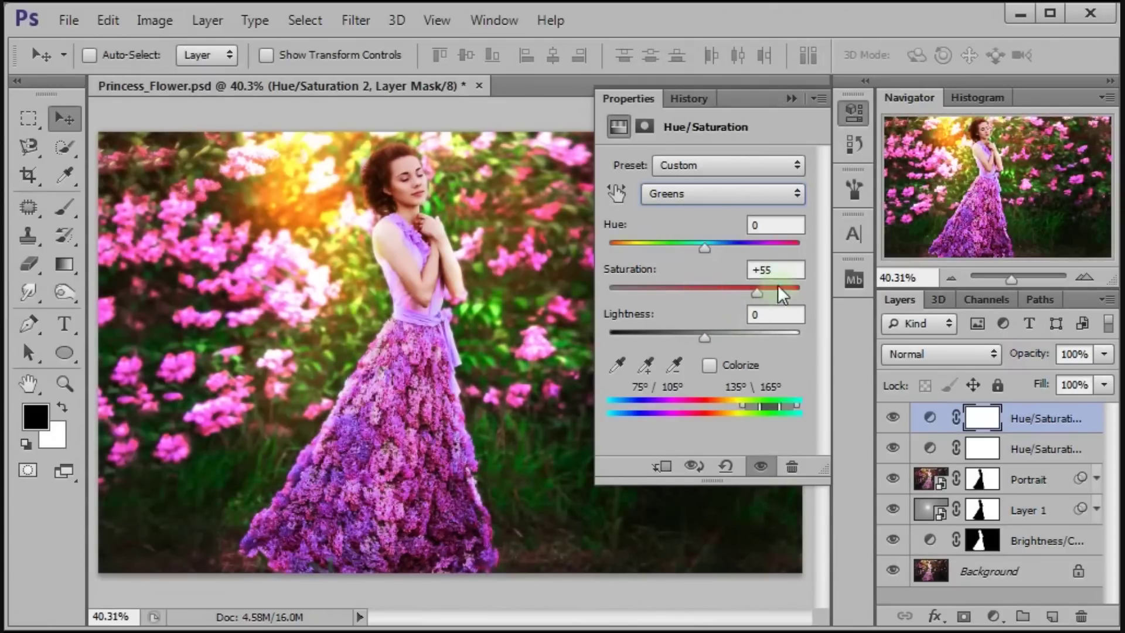
{"action": "type", "text": "84"}
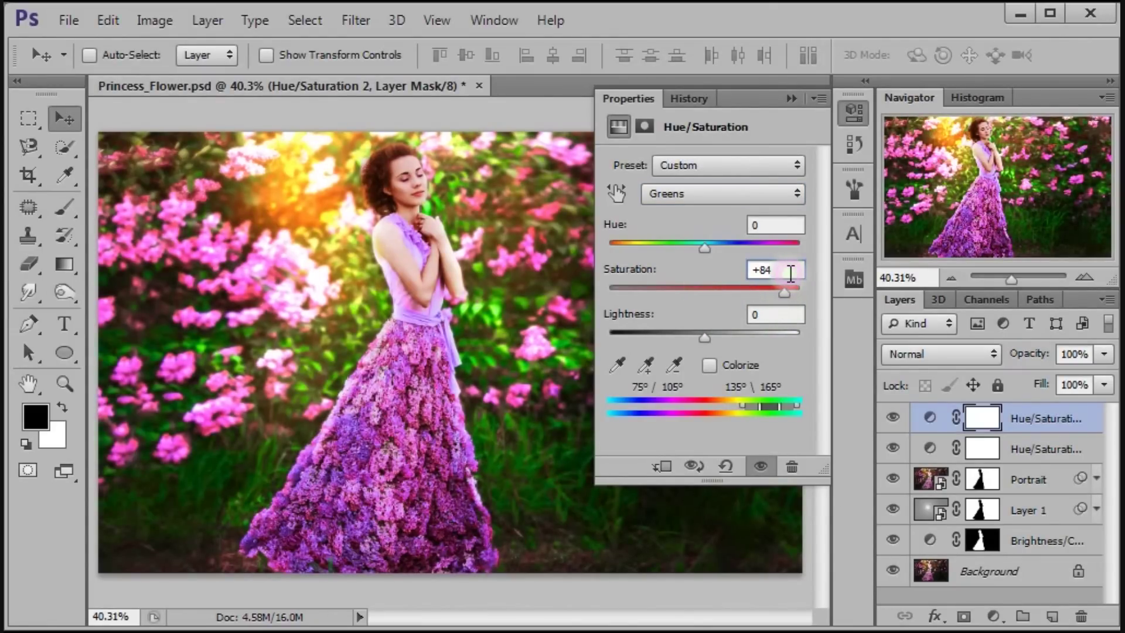
{"action": "left_click", "coordinate": [791, 97]}
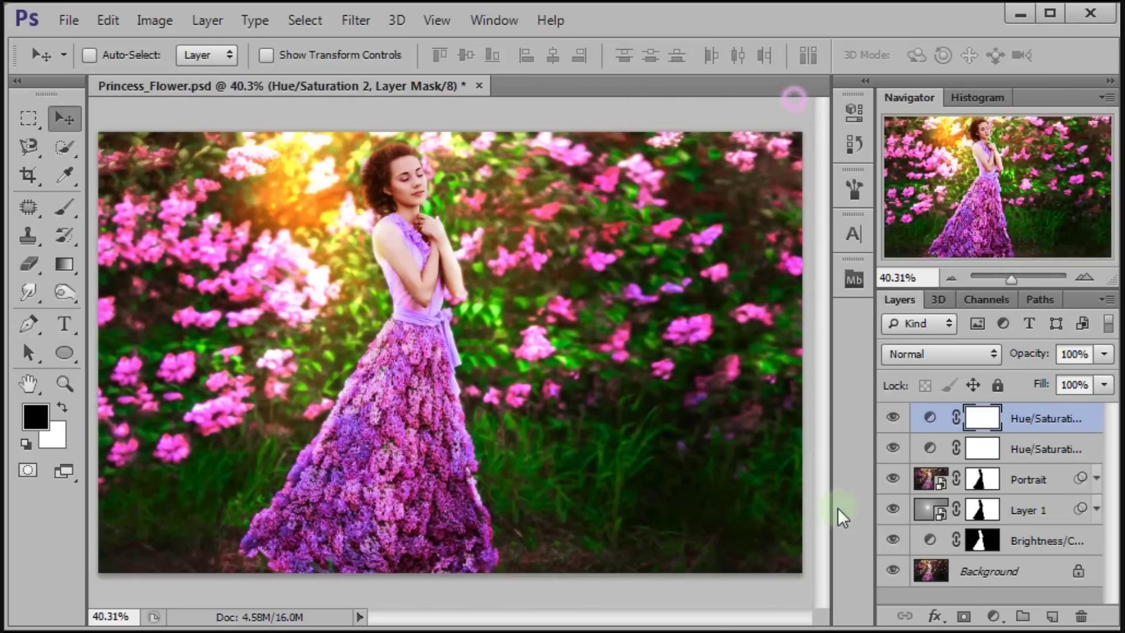
{"action": "left_click", "coordinate": [893, 419]}
{"action": "left_click", "coordinate": [893, 418]}
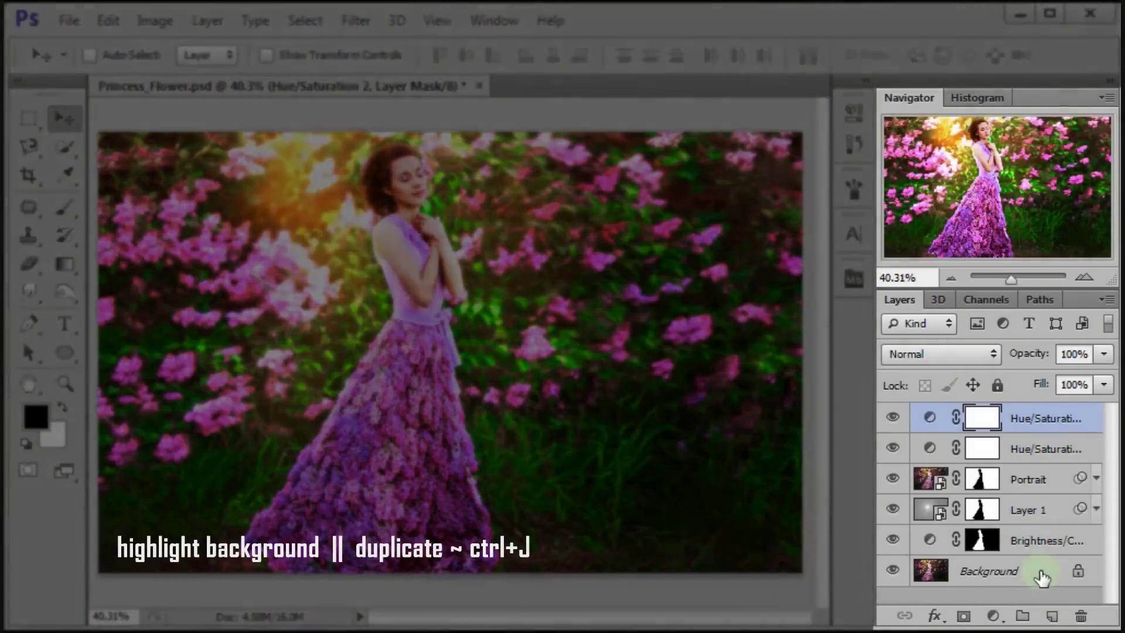
Duplicate the Background layer, move the copy to the top, and rename it Portrait.
{"action": "left_click", "coordinate": [1041, 573]}
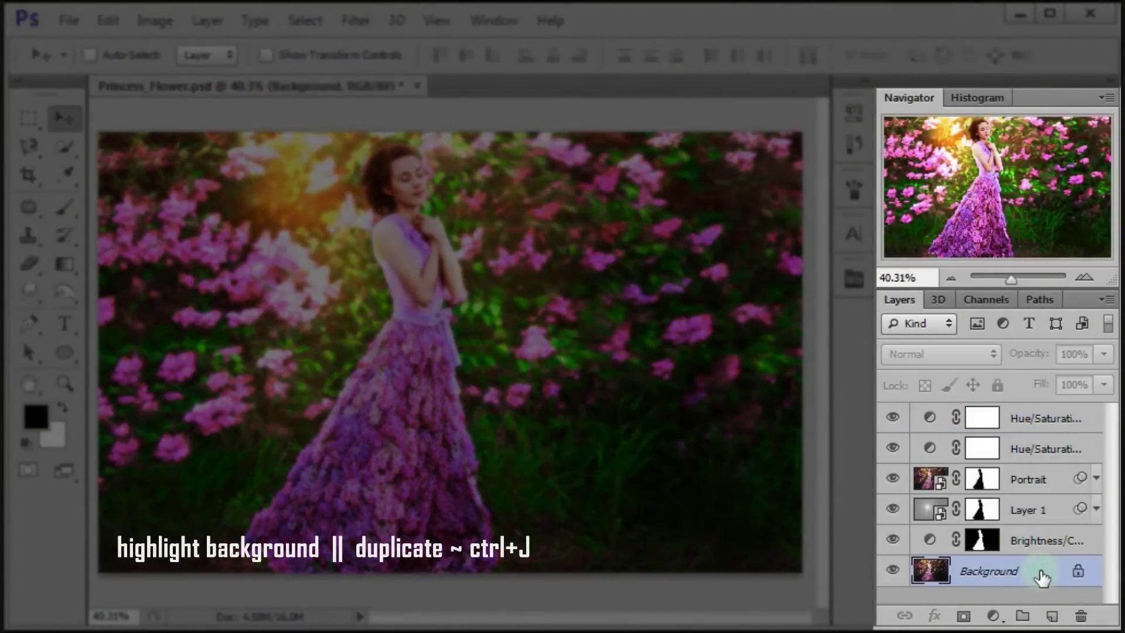
{"action": "key", "text": "ctrl+j"}
{"action": "left_click_drag", "start_coordinate": [1042, 577], "coordinate": [1031, 410]}
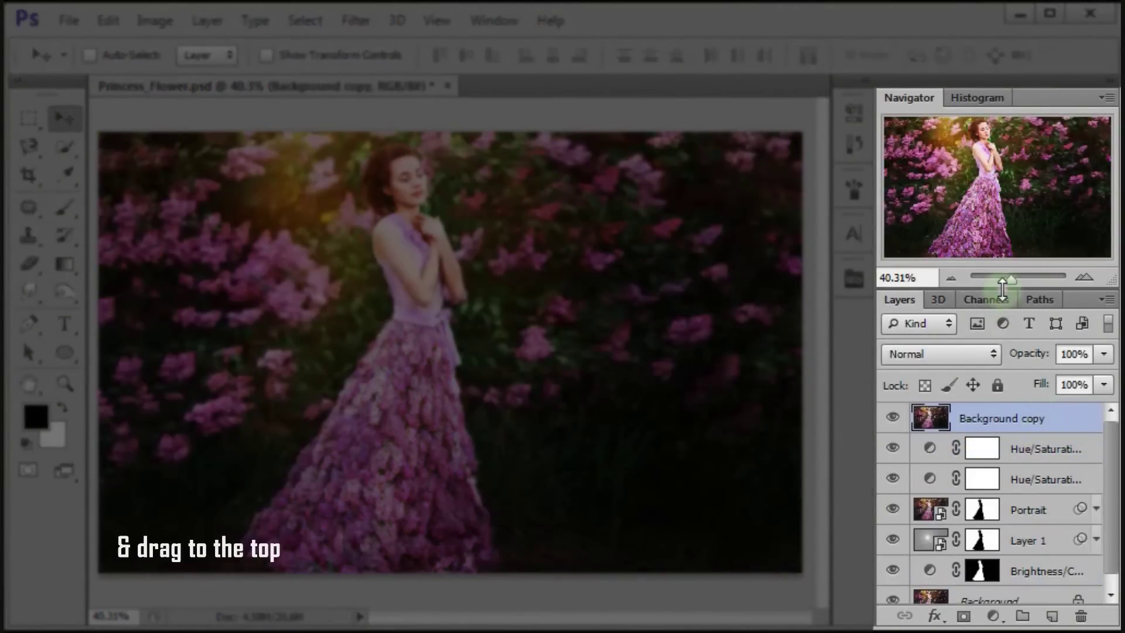
{"action": "left_click_drag", "start_coordinate": [1002, 289], "coordinate": [1002, 234]}
{"action": "double_click", "coordinate": [1003, 364]}
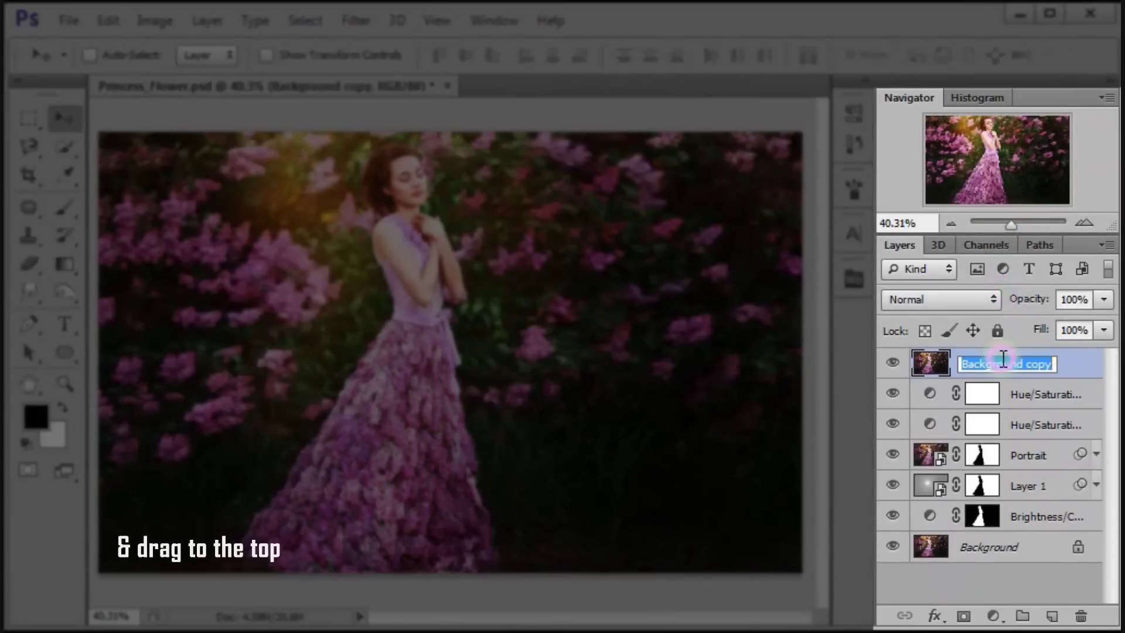
{"action": "type", "text": "Portr"}
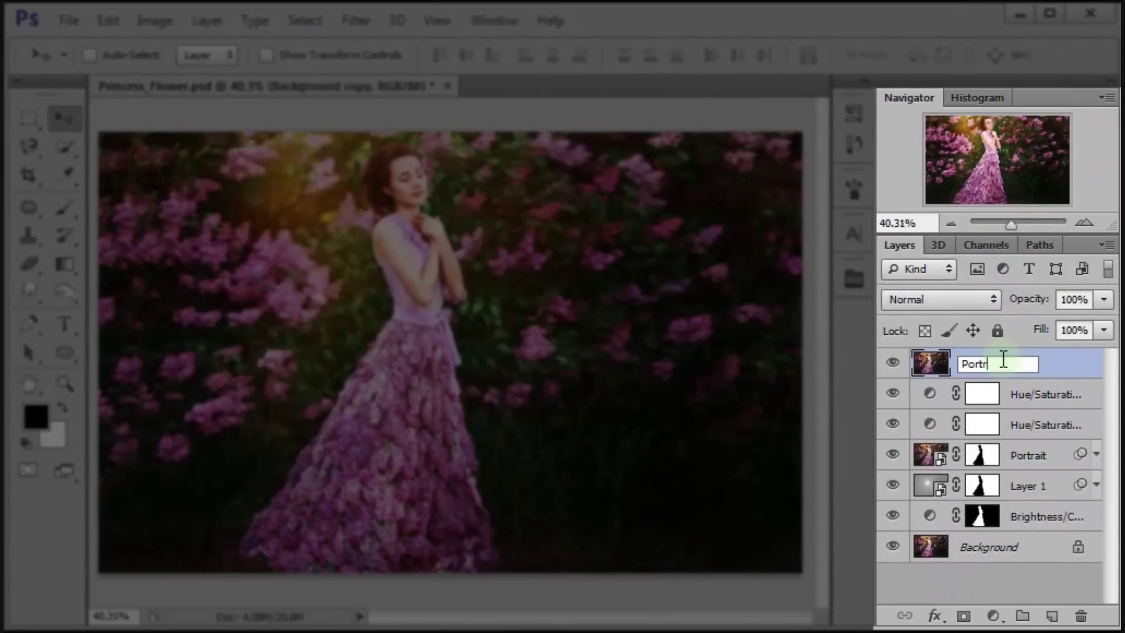
{"action": "type", "text": "ait"}
{"action": "key", "text": "Return"}
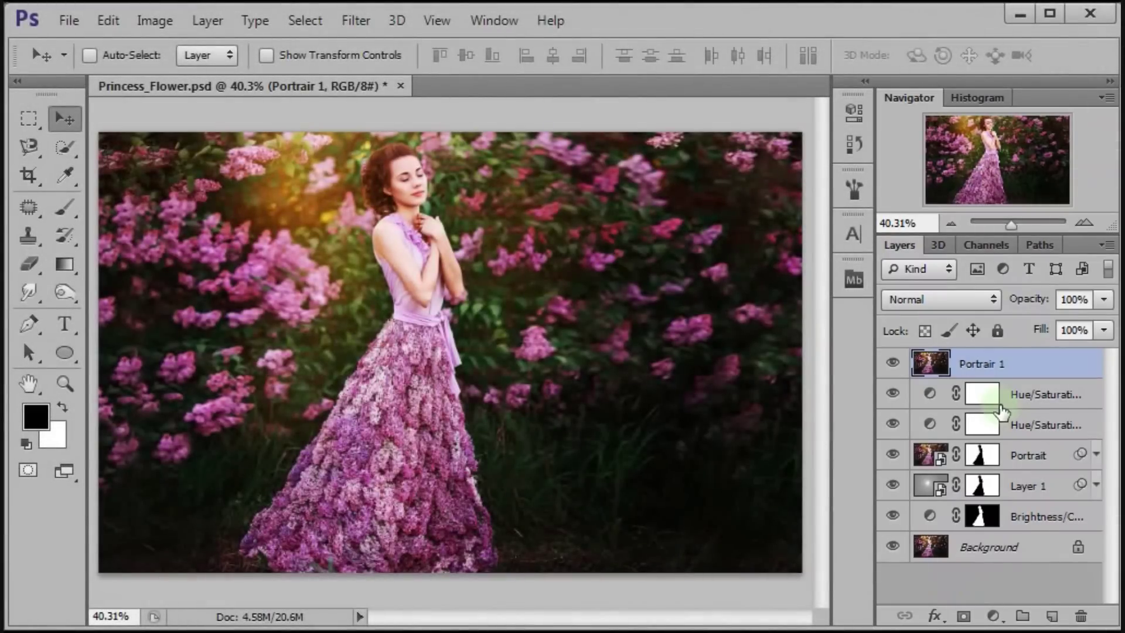
Apply Add Noise at 26.15% Uniform to the new top layer.
{"action": "left_click", "coordinate": [354, 24]}
{"action": "mouse_move", "coordinate": [371, 283]}
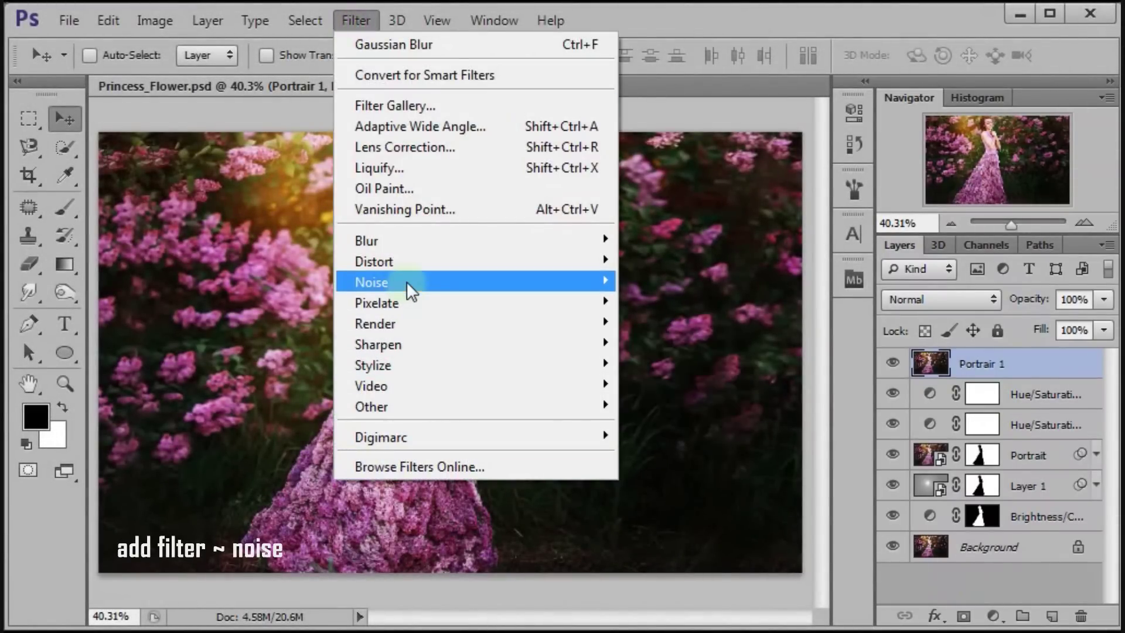
{"action": "left_click", "coordinate": [672, 281]}
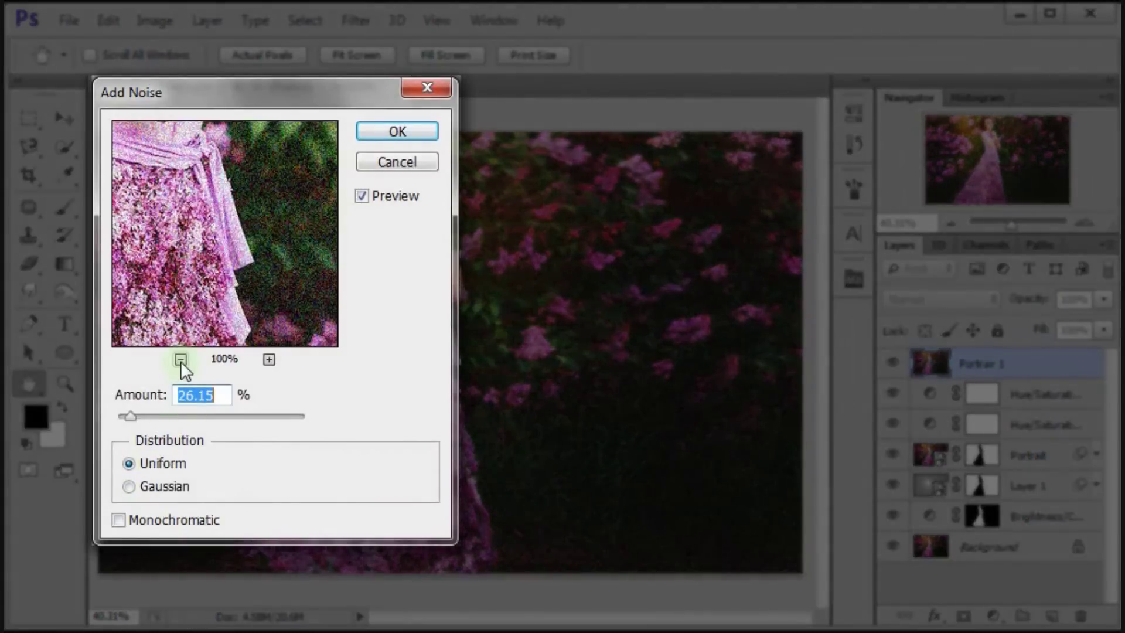
{"action": "left_click", "coordinate": [180, 359]}
{"action": "left_click", "coordinate": [181, 359]}
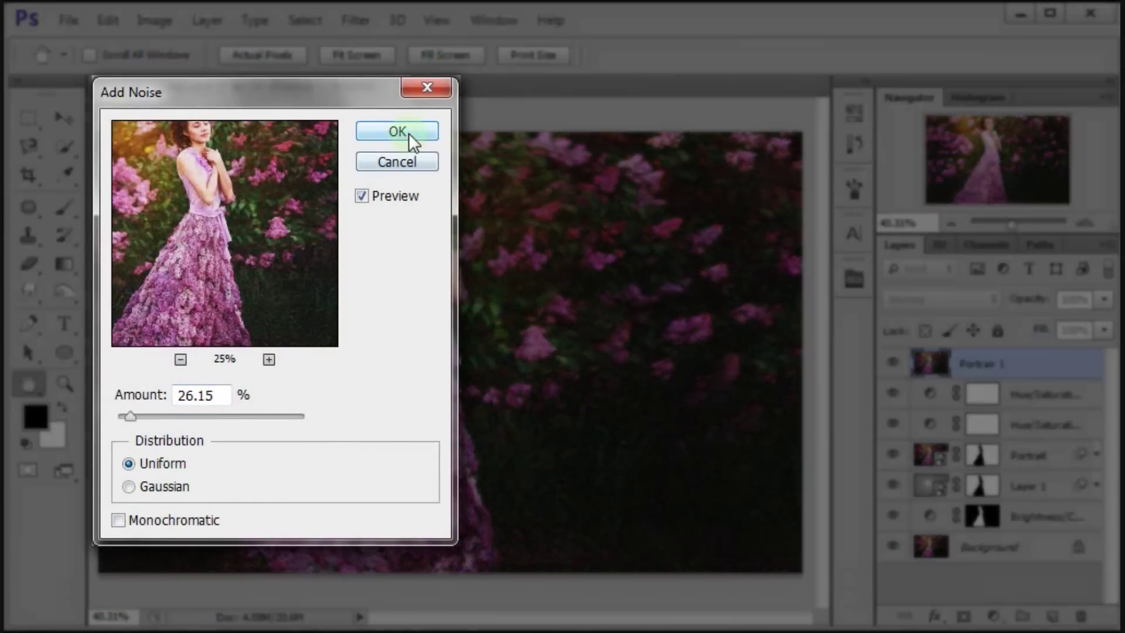
{"action": "left_click", "coordinate": [405, 133]}
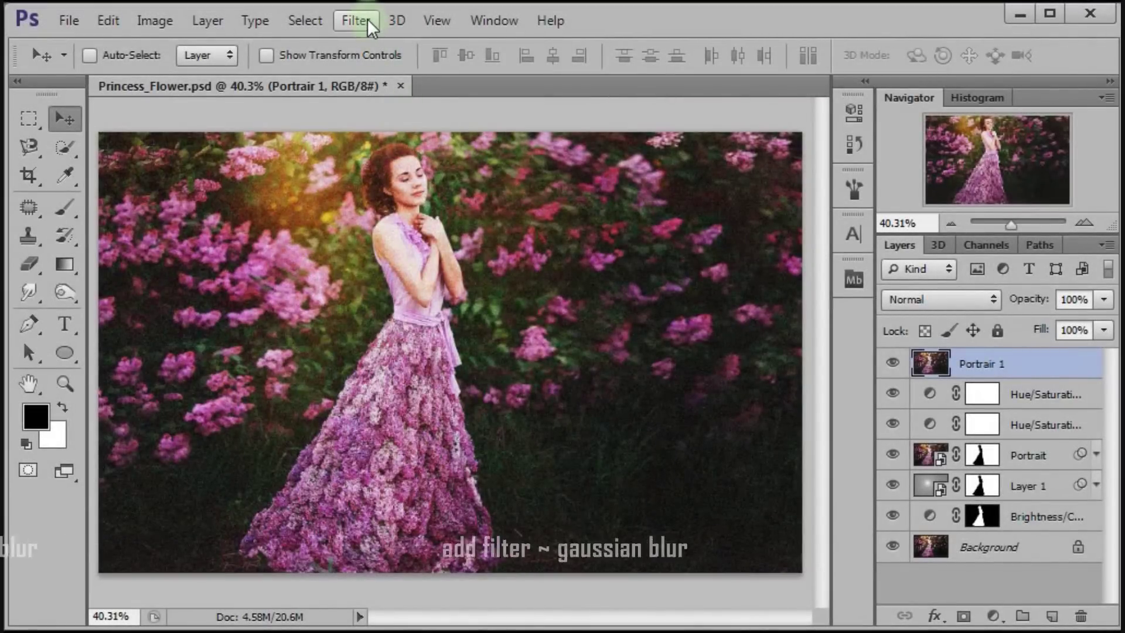
Apply a 124.4-pixel Gaussian Blur to Portrair 1.
{"action": "left_click", "coordinate": [363, 20]}
{"action": "mouse_move", "coordinate": [366, 241]}
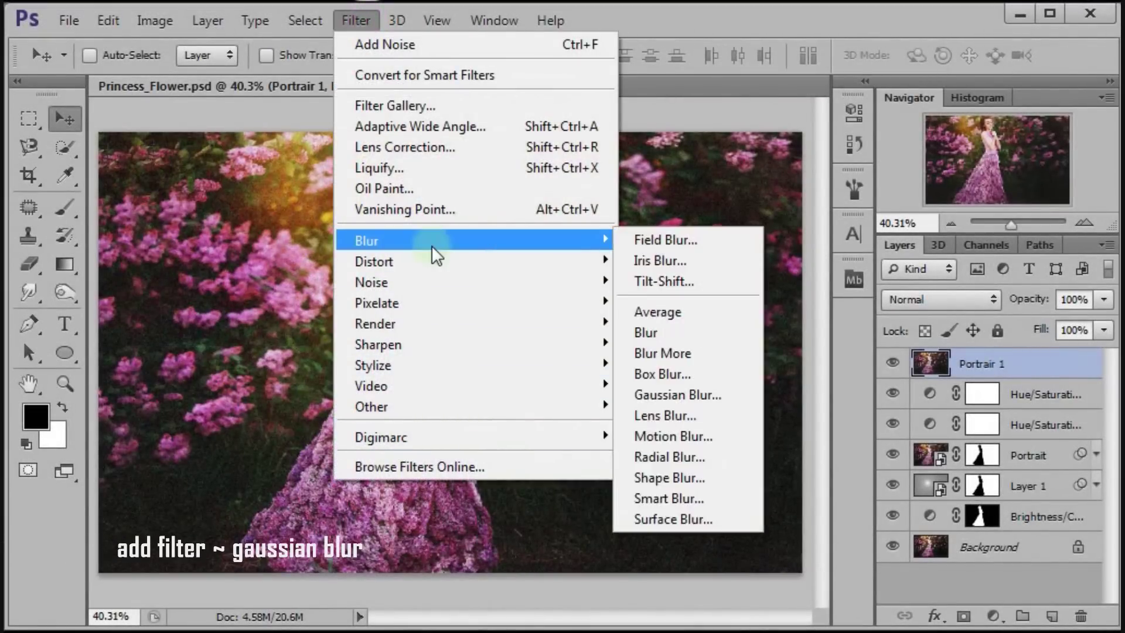
{"action": "left_click", "coordinate": [731, 393]}
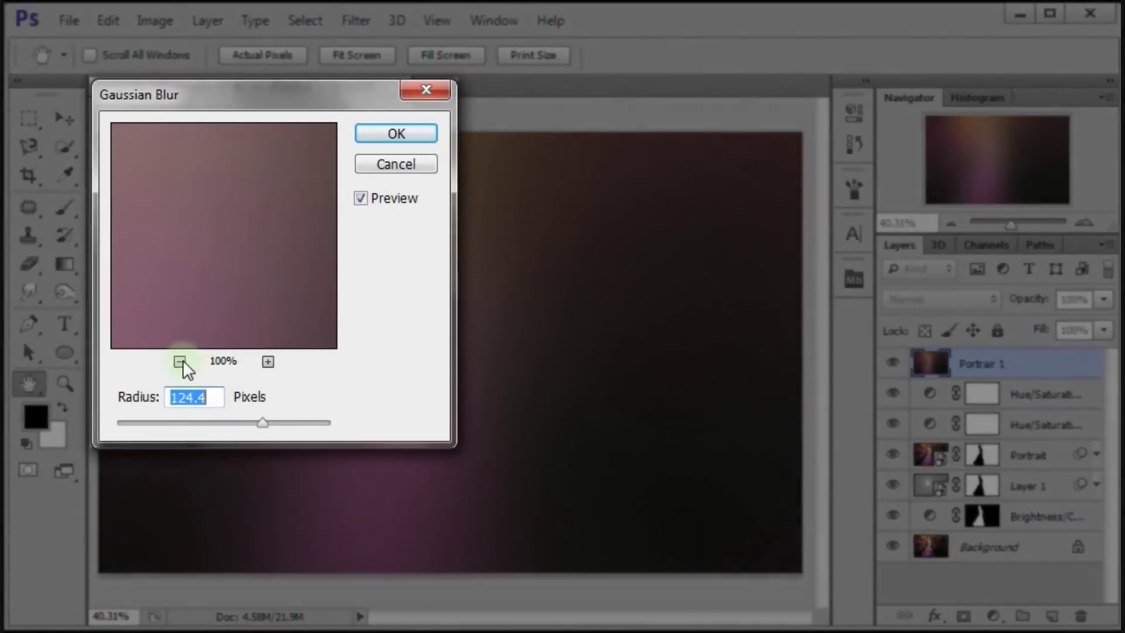
{"action": "left_click", "coordinate": [180, 362]}
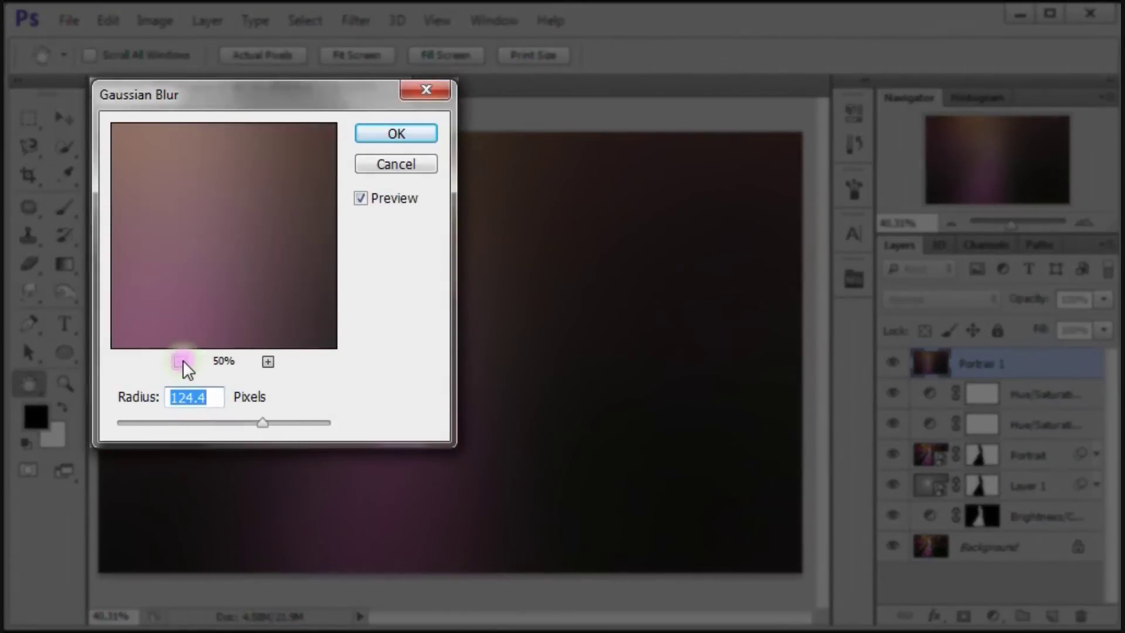
{"action": "left_click", "coordinate": [217, 397]}
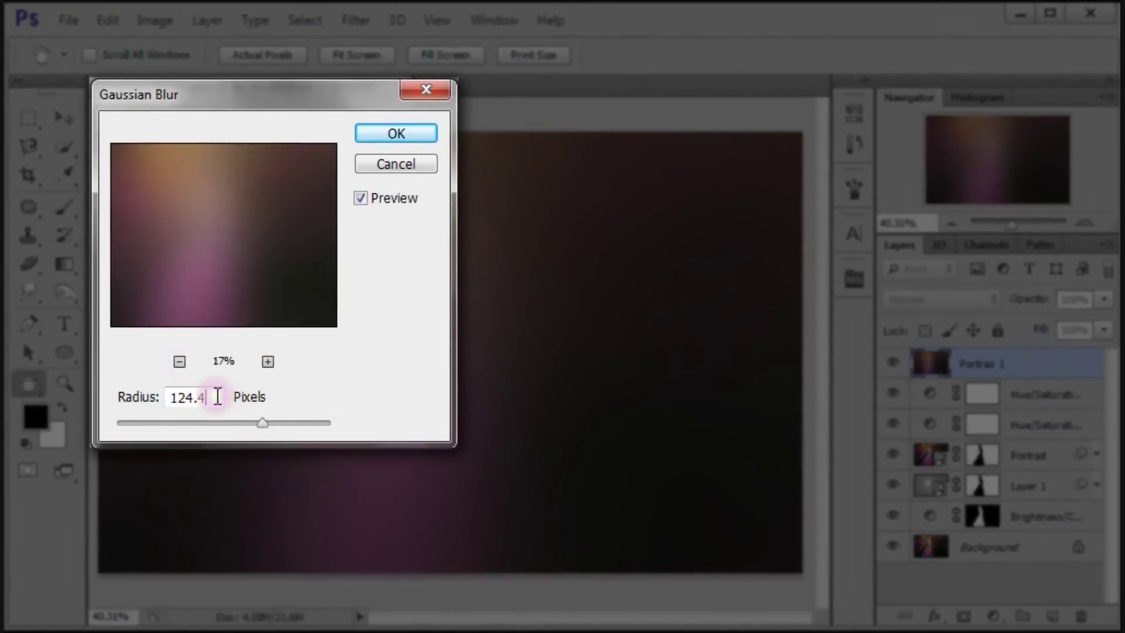
{"action": "left_click", "coordinate": [407, 132]}
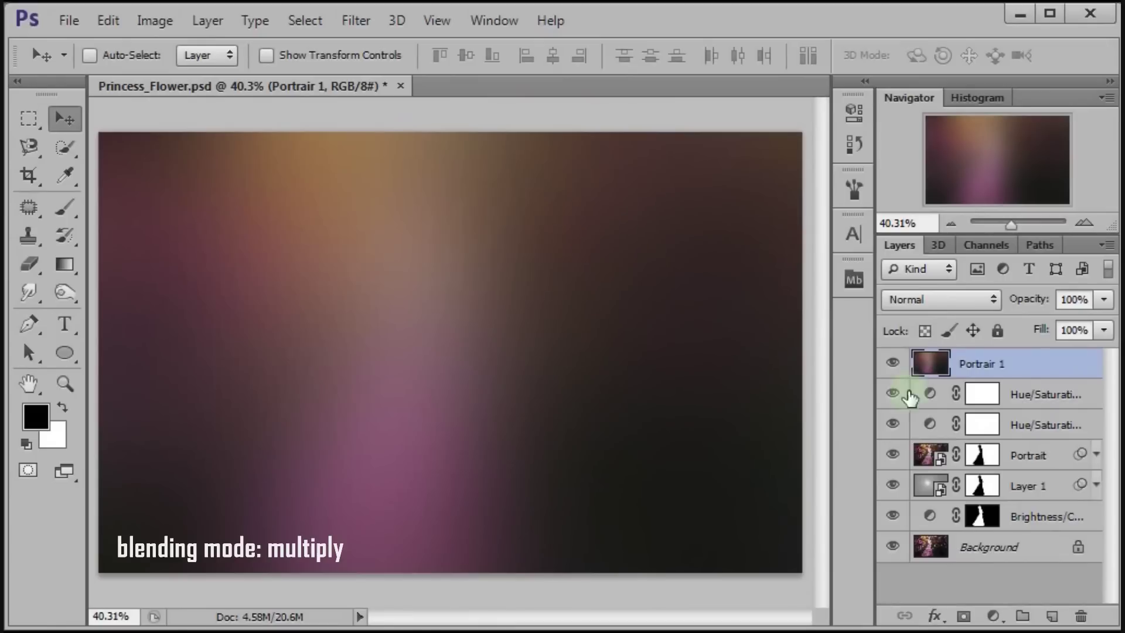
Blend Portrair 1 in Multiply at 85% opacity and compare it on and off.
{"action": "left_click", "coordinate": [937, 302]}
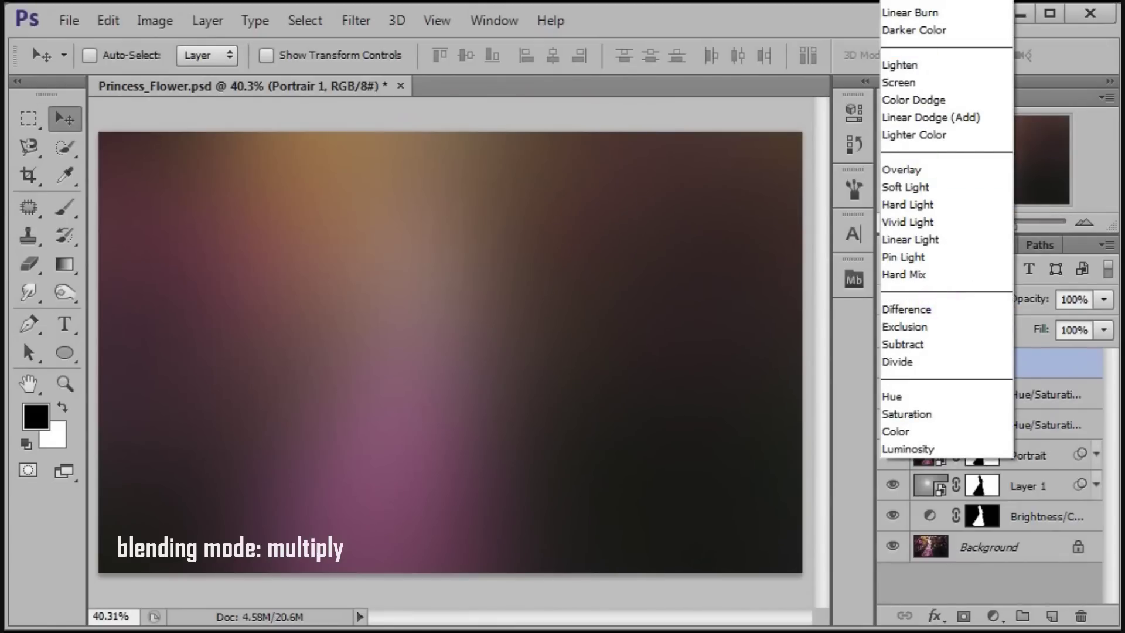
{"action": "left_click", "coordinate": [947, 42]}
{"action": "left_click", "coordinate": [1060, 301]}
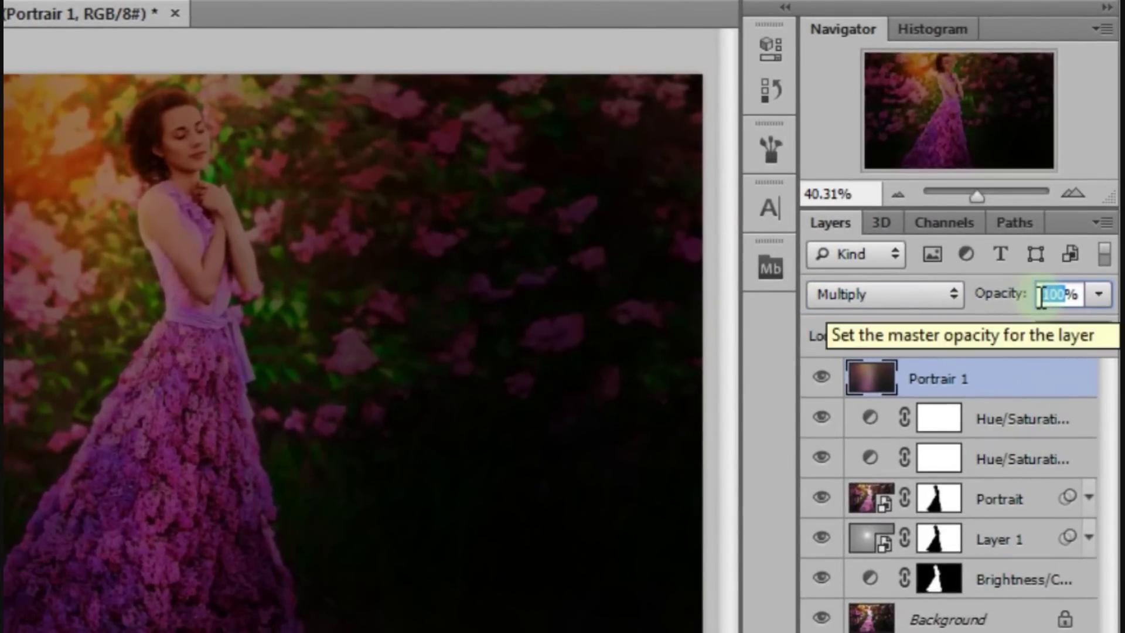
{"action": "type", "text": "85"}
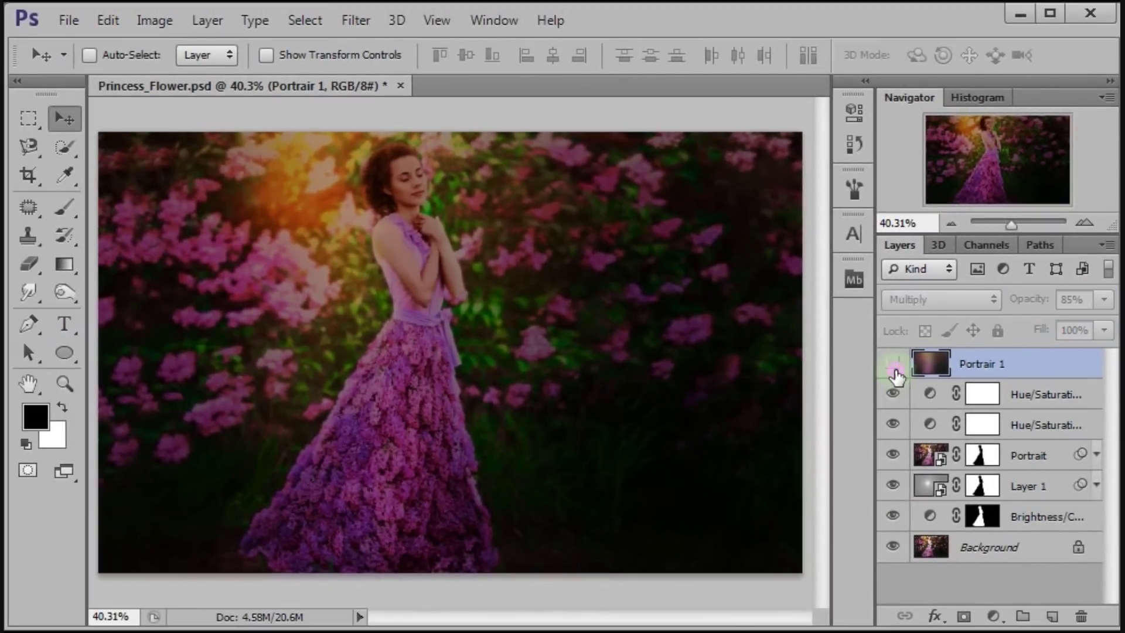
{"action": "left_click", "coordinate": [894, 365]}
{"action": "left_click", "coordinate": [893, 364]}
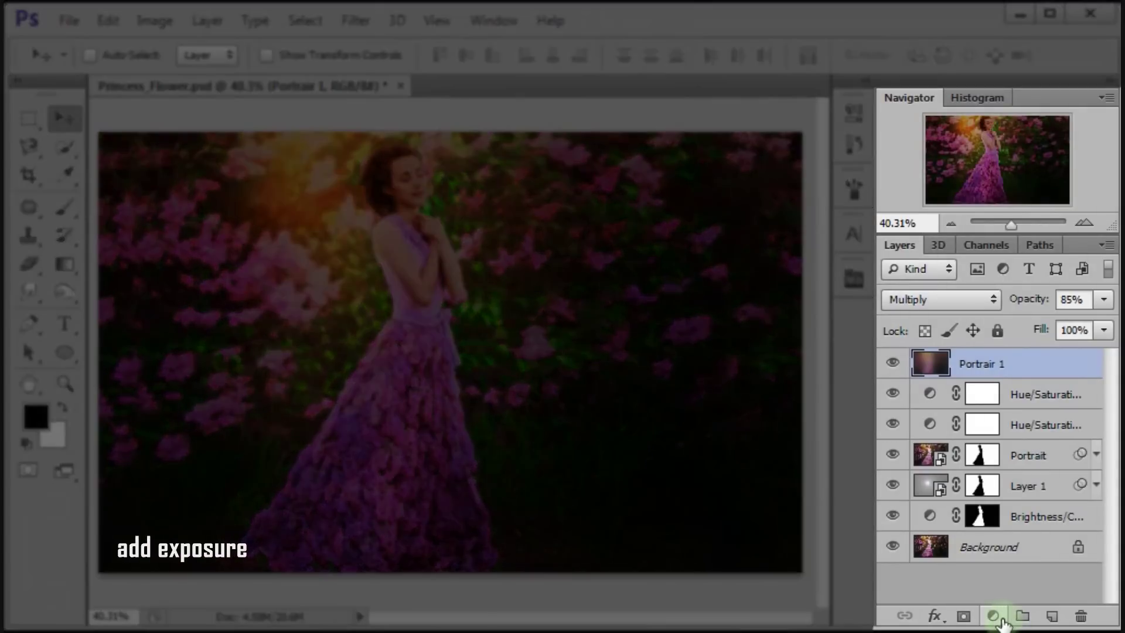
Add an Exposure adjustment layer clipped to Portrair 1.
{"action": "left_click", "coordinate": [996, 618]}
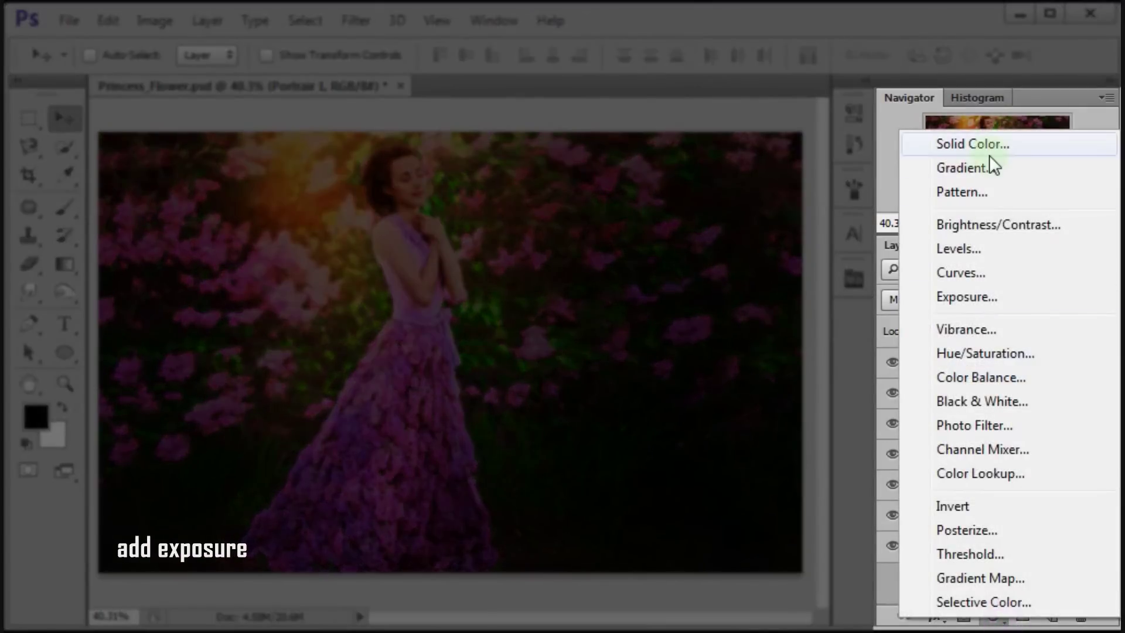
{"action": "left_click", "coordinate": [1020, 302]}
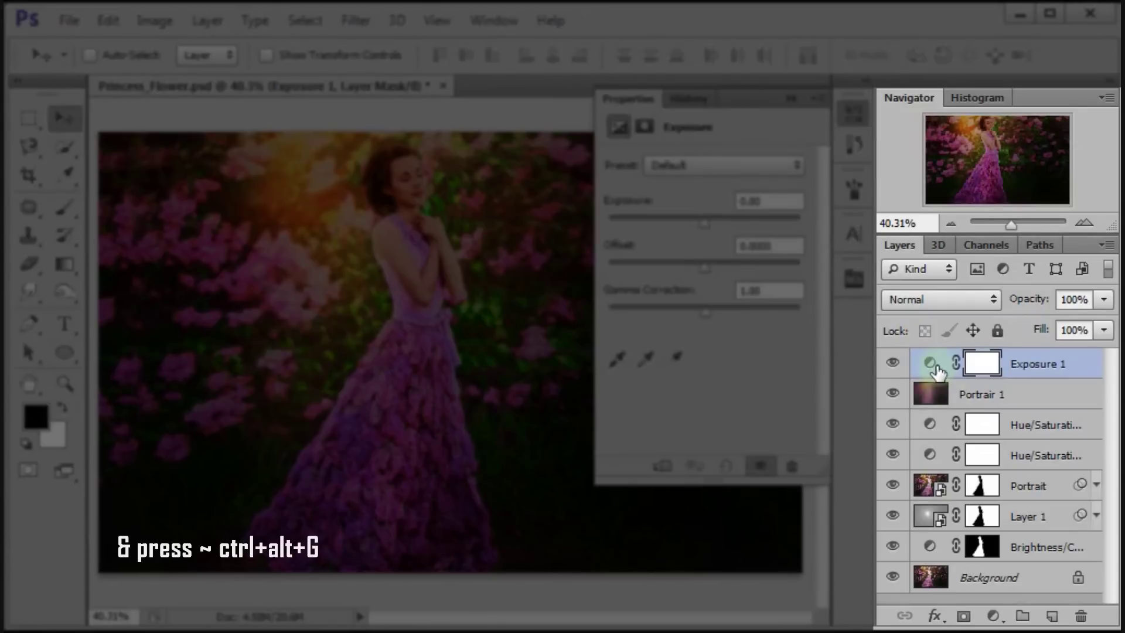
{"action": "key", "text": "ctrl+alt+g"}
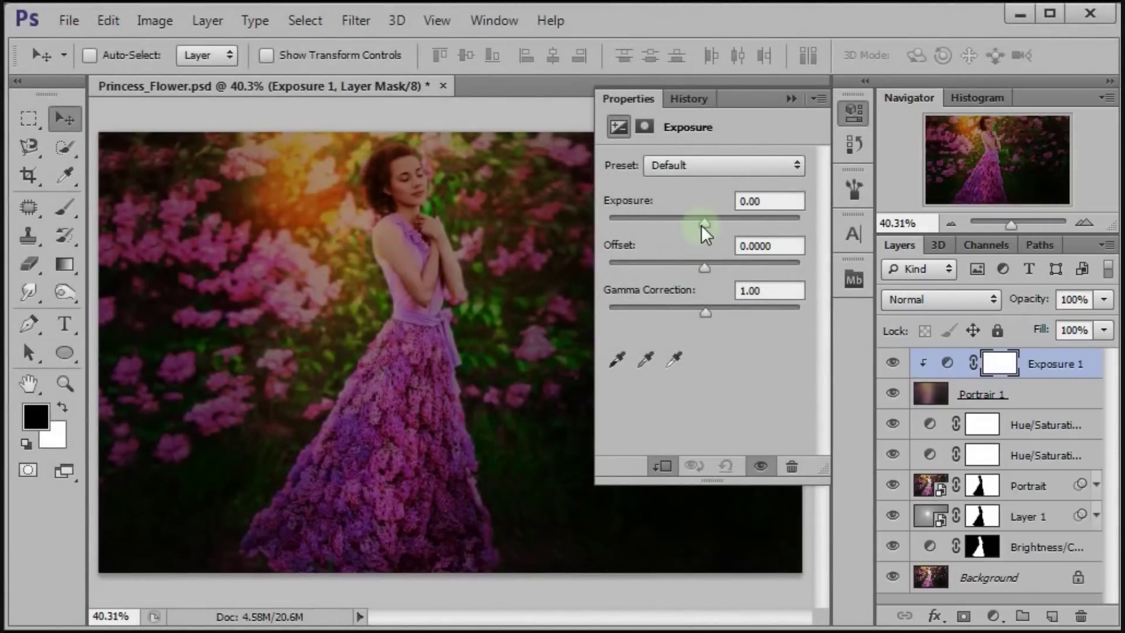
Set Exposure to -0.83, Offset to +0.1033 and Gamma to 1.44.
{"action": "left_click_drag", "start_coordinate": [703, 224], "coordinate": [695, 224]}
{"action": "double_click", "coordinate": [757, 201]}
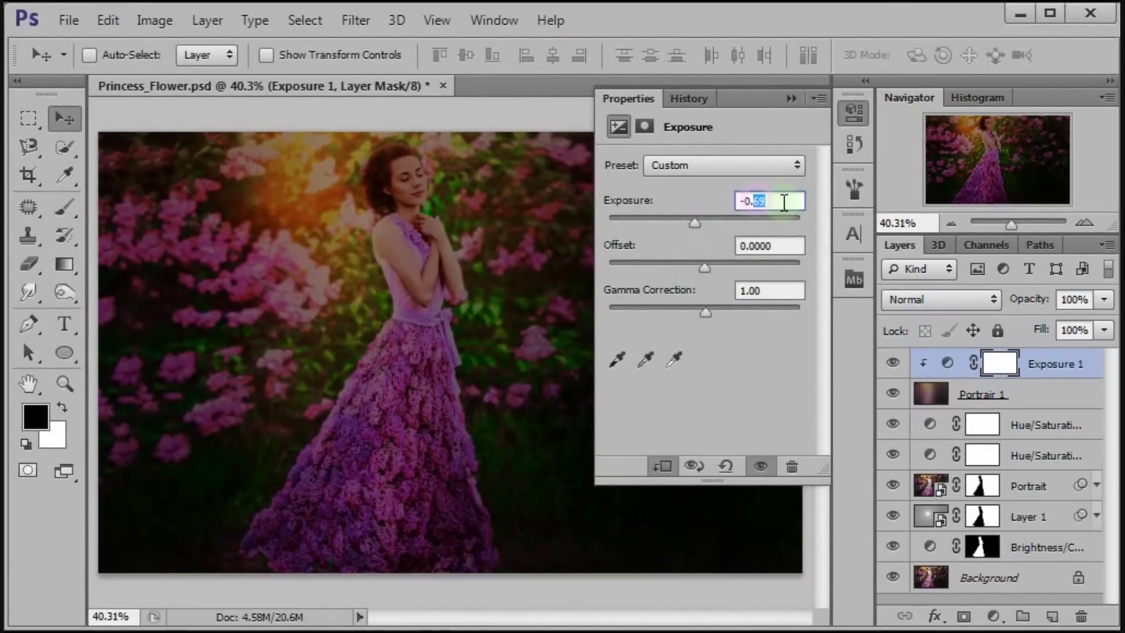
{"action": "type", "text": "-0.83"}
{"action": "double_click", "coordinate": [759, 245]}
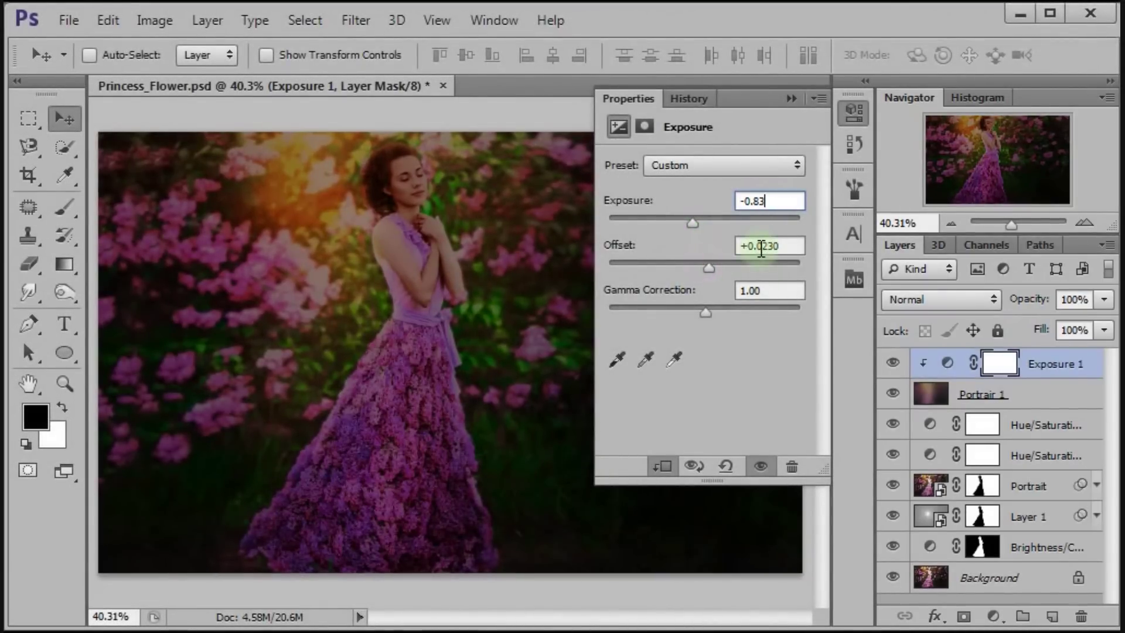
{"action": "type", "text": "+0.1033"}
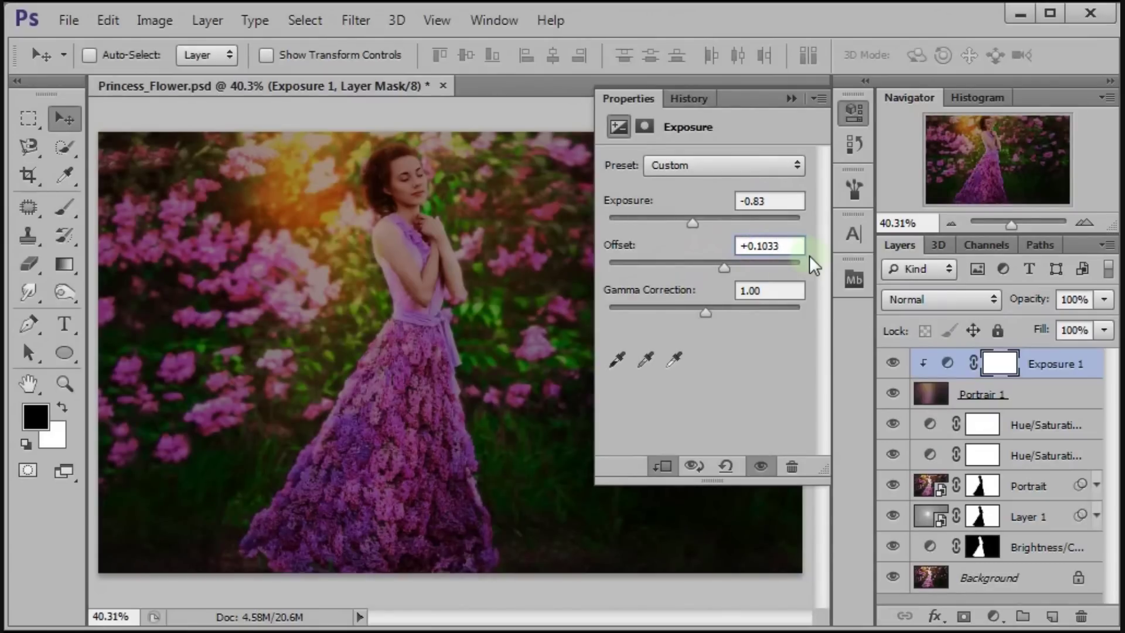
{"action": "left_click_drag", "start_coordinate": [705, 313], "coordinate": [709, 313]}
{"action": "double_click", "coordinate": [751, 290]}
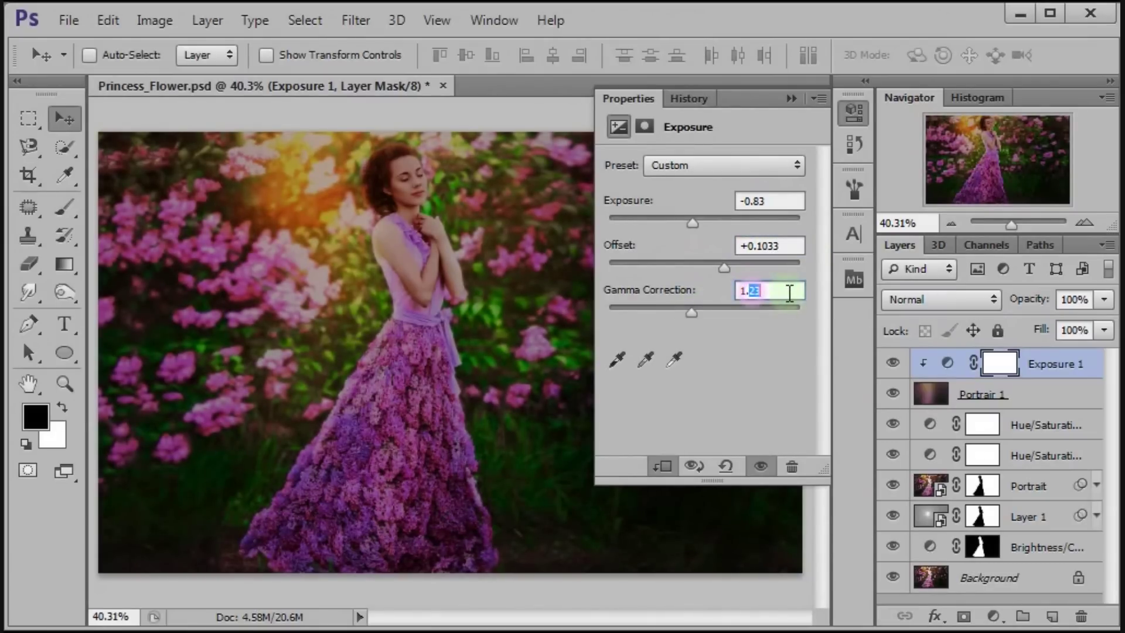
{"action": "type", "text": "1.44"}
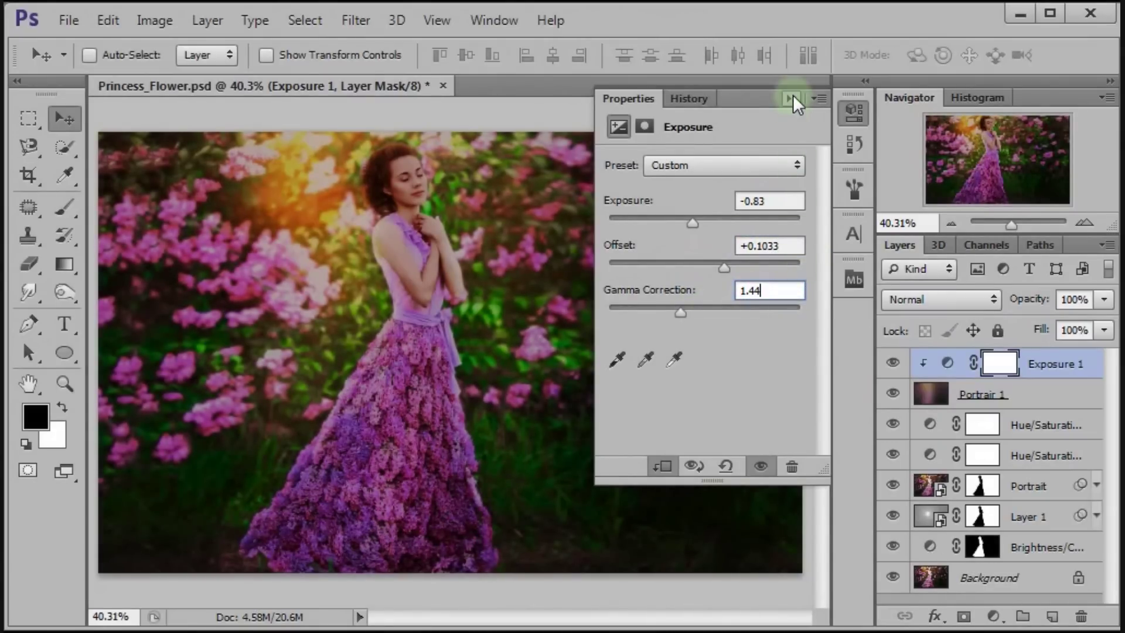
Blend Exposure 1 in Color Dodge, compare it, and collapse the Navigator panel.
{"action": "left_click", "coordinate": [793, 96]}
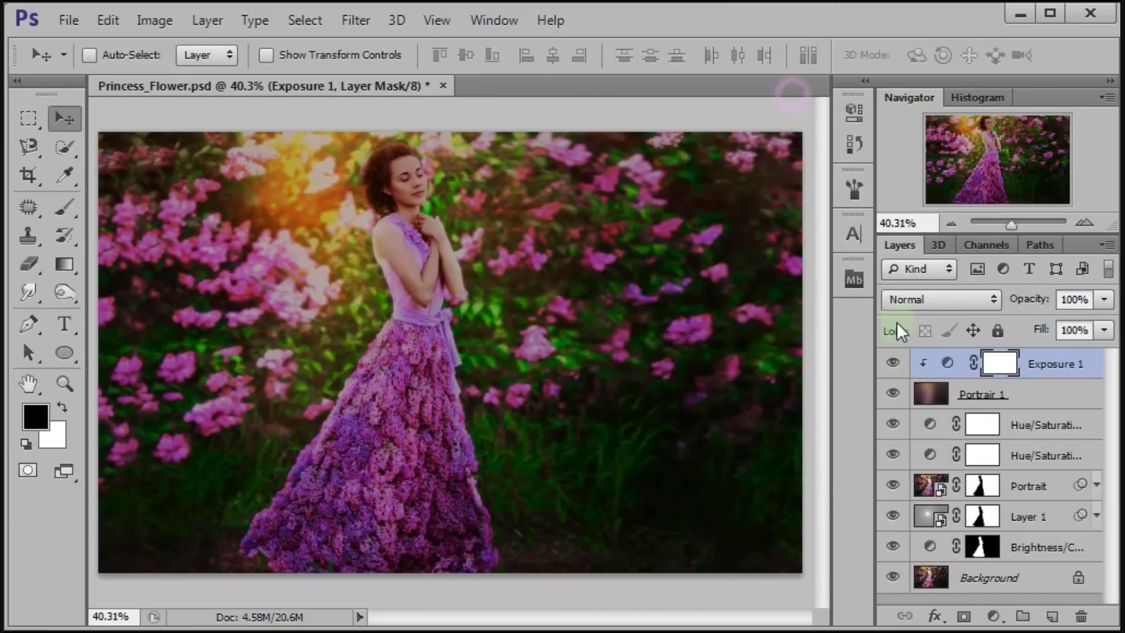
{"action": "left_click", "coordinate": [934, 303]}
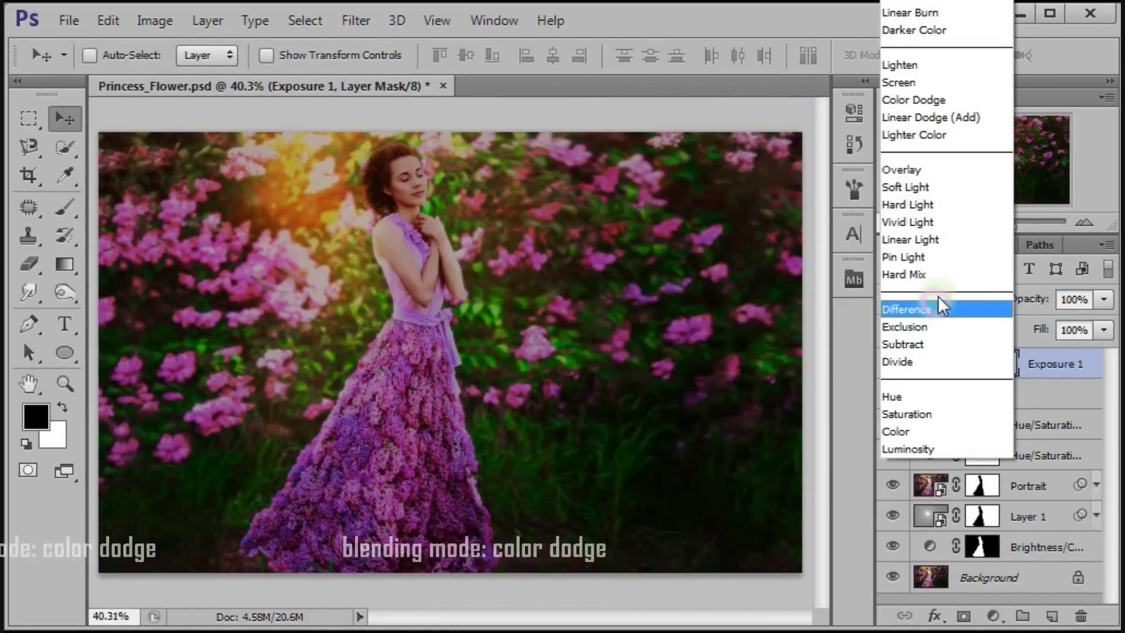
{"action": "left_click", "coordinate": [955, 107]}
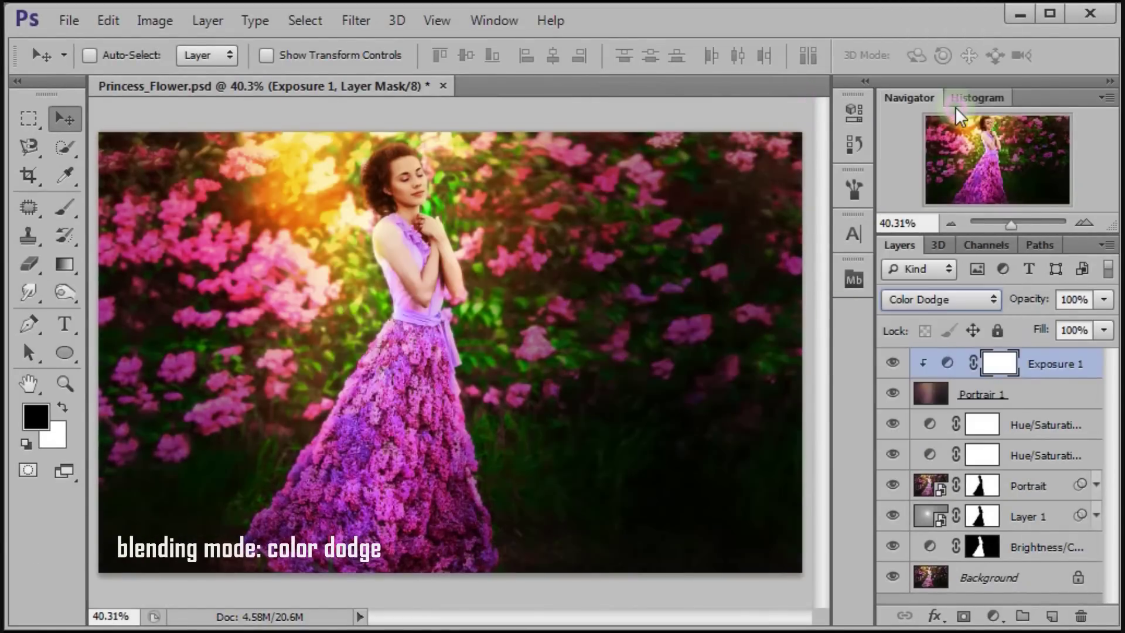
{"action": "left_click", "coordinate": [893, 363]}
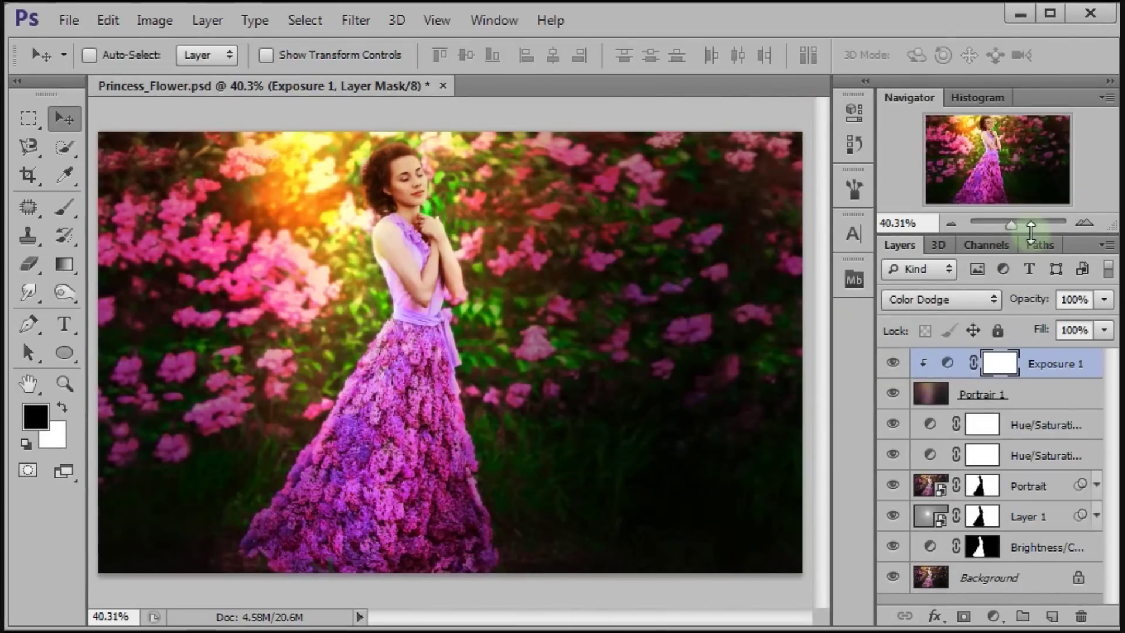
{"action": "double_click", "coordinate": [913, 100]}
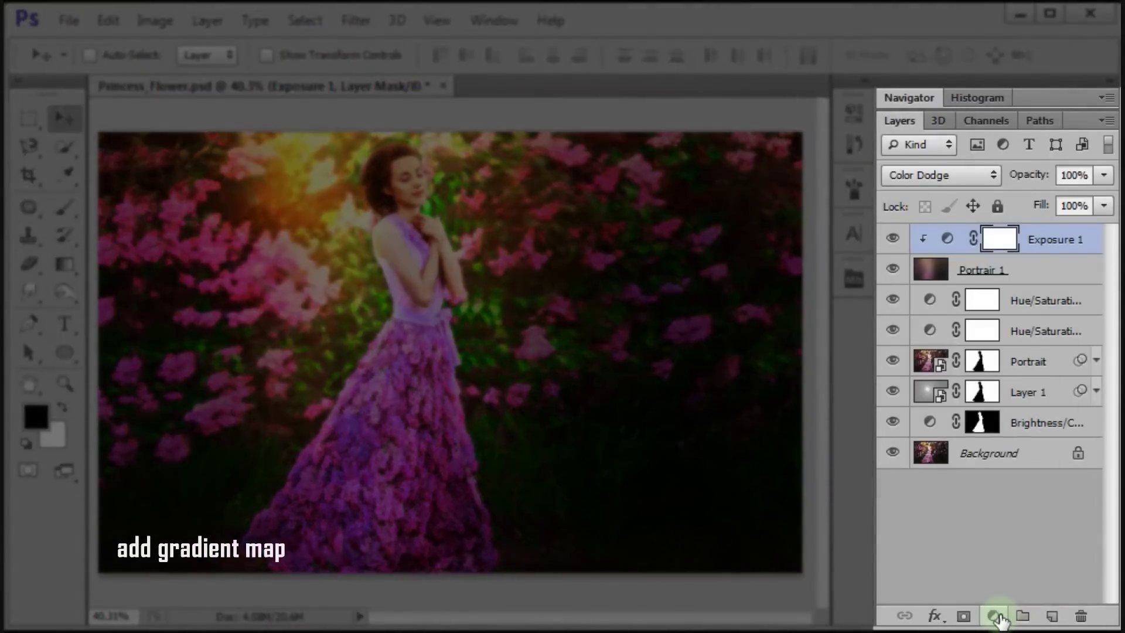
Add a Gradient Map layer and load the Photographic Toning gradient presets.
{"action": "left_click", "coordinate": [996, 615]}
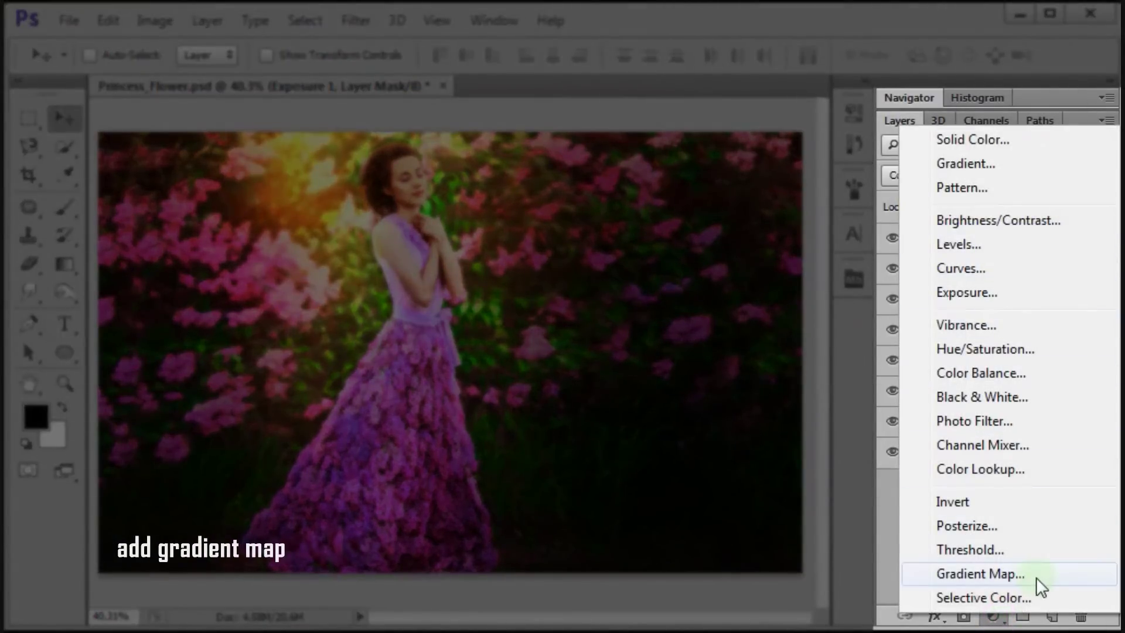
{"action": "left_click", "coordinate": [1036, 577]}
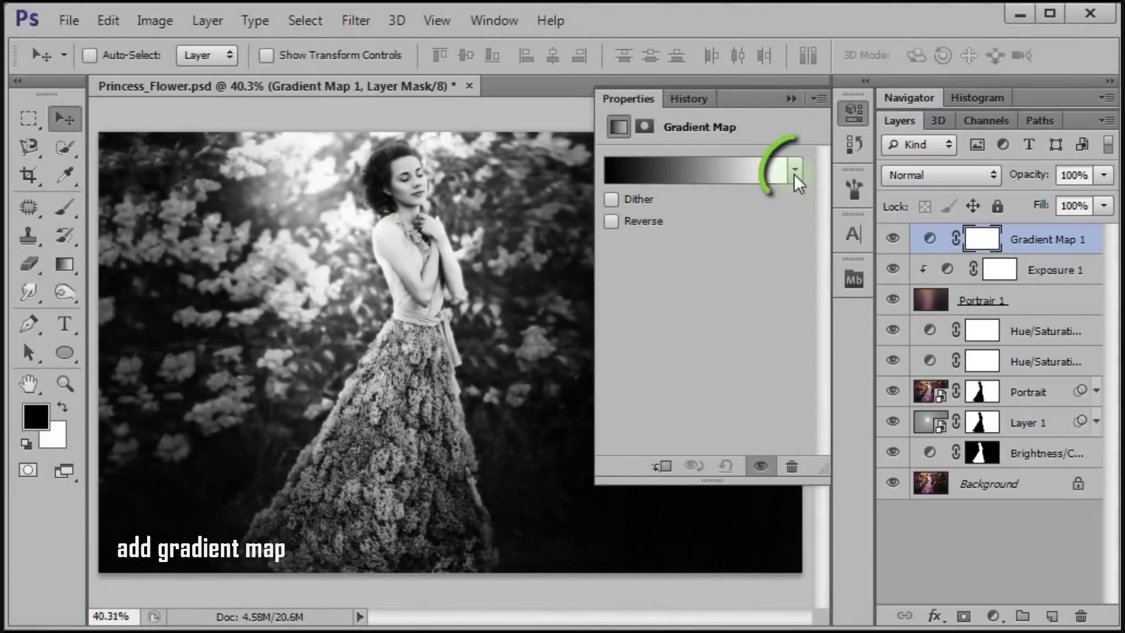
{"action": "left_click", "coordinate": [794, 171]}
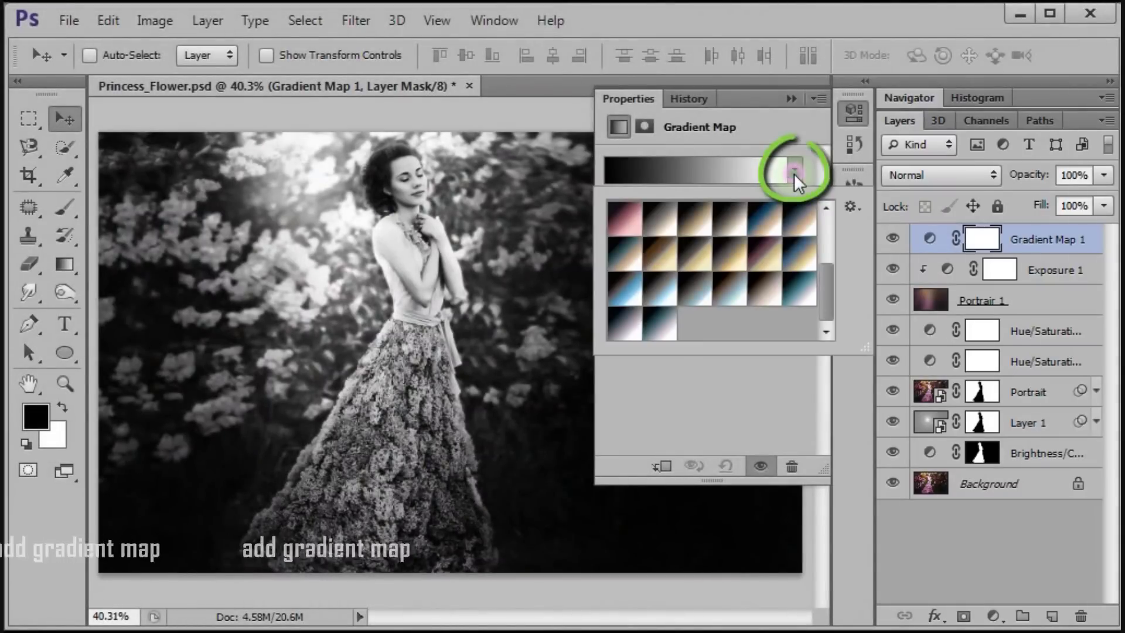
{"action": "left_click", "coordinate": [852, 208]}
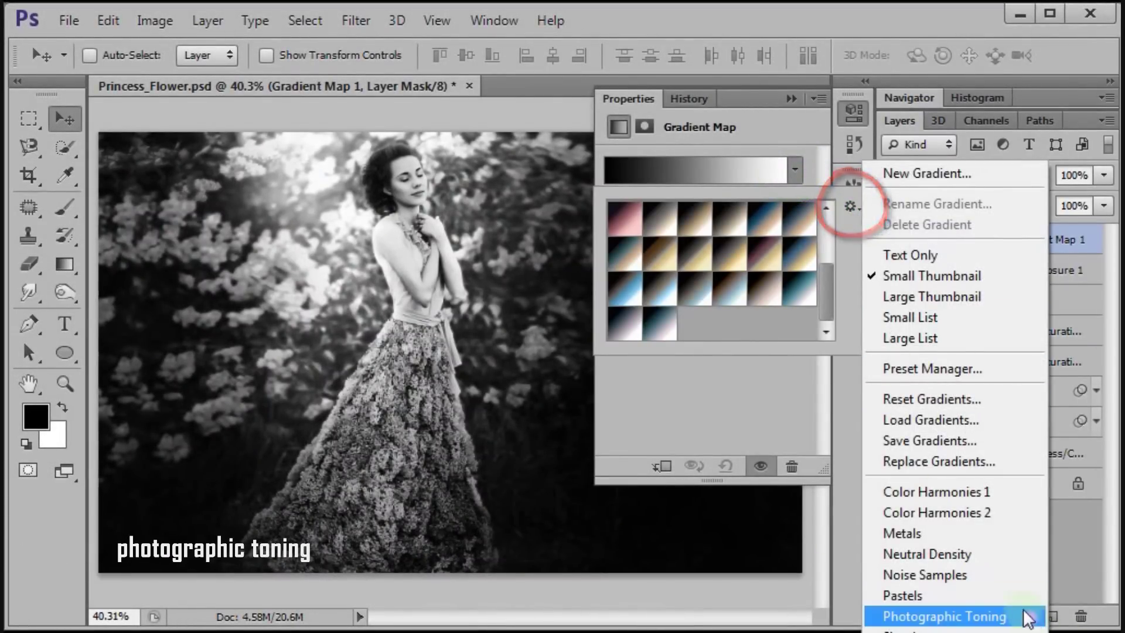
{"action": "left_click", "coordinate": [945, 617]}
{"action": "left_click", "coordinate": [536, 269]}
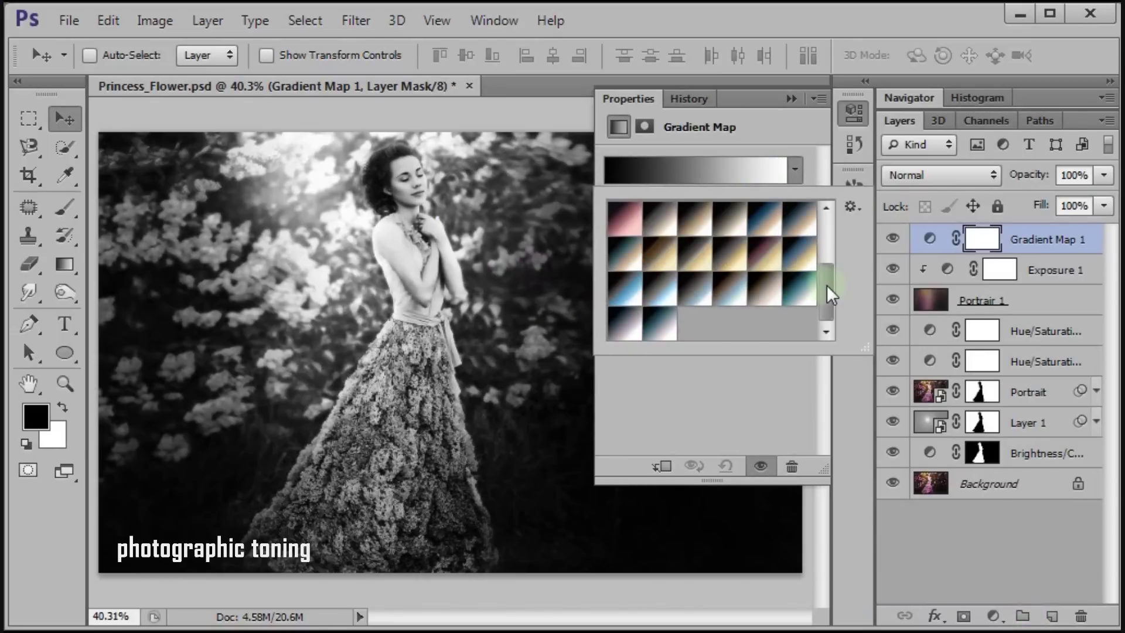
Apply the Blue-Selenium 2 gradient and blend Gradient Map 1 in Pin Light.
{"action": "left_click_drag", "start_coordinate": [828, 212], "coordinate": [825, 308]}
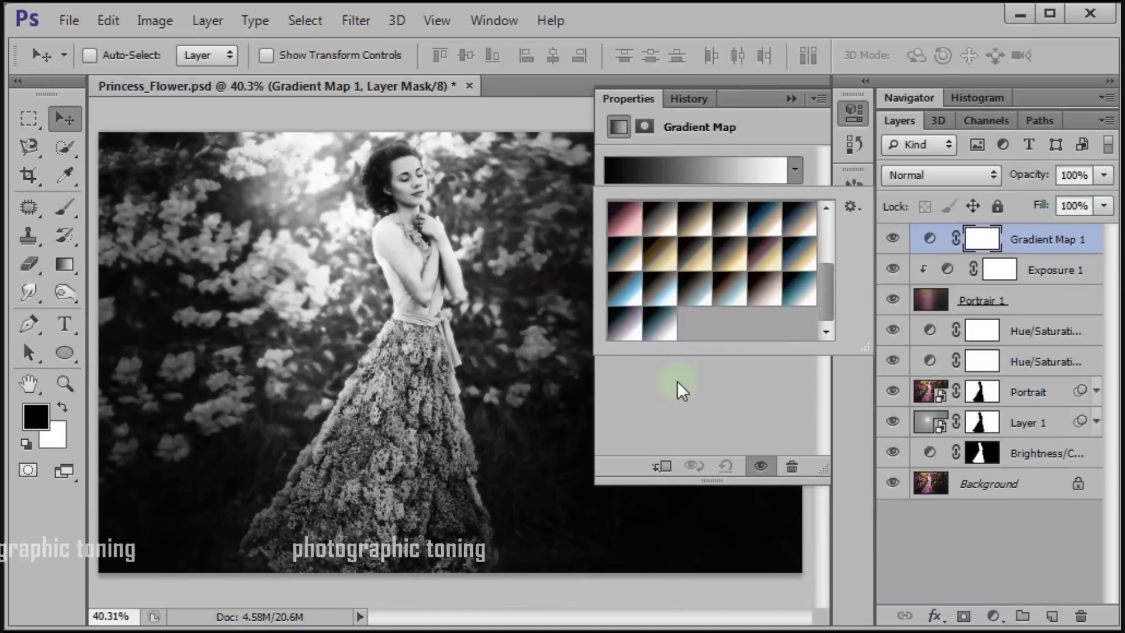
{"action": "left_click", "coordinate": [658, 301]}
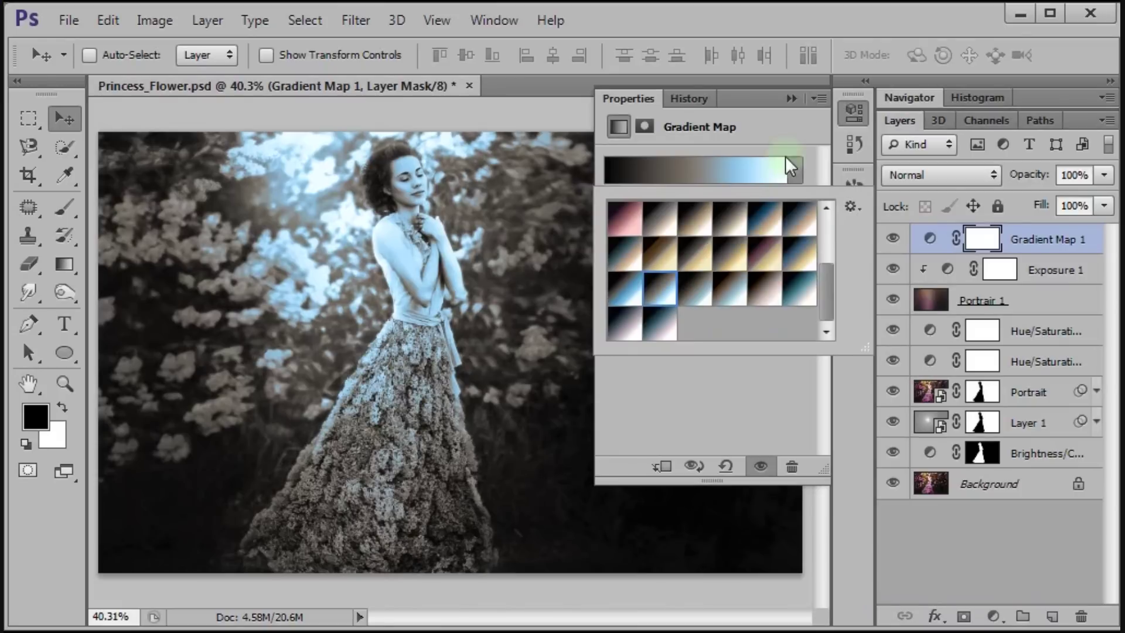
{"action": "left_click", "coordinate": [791, 99]}
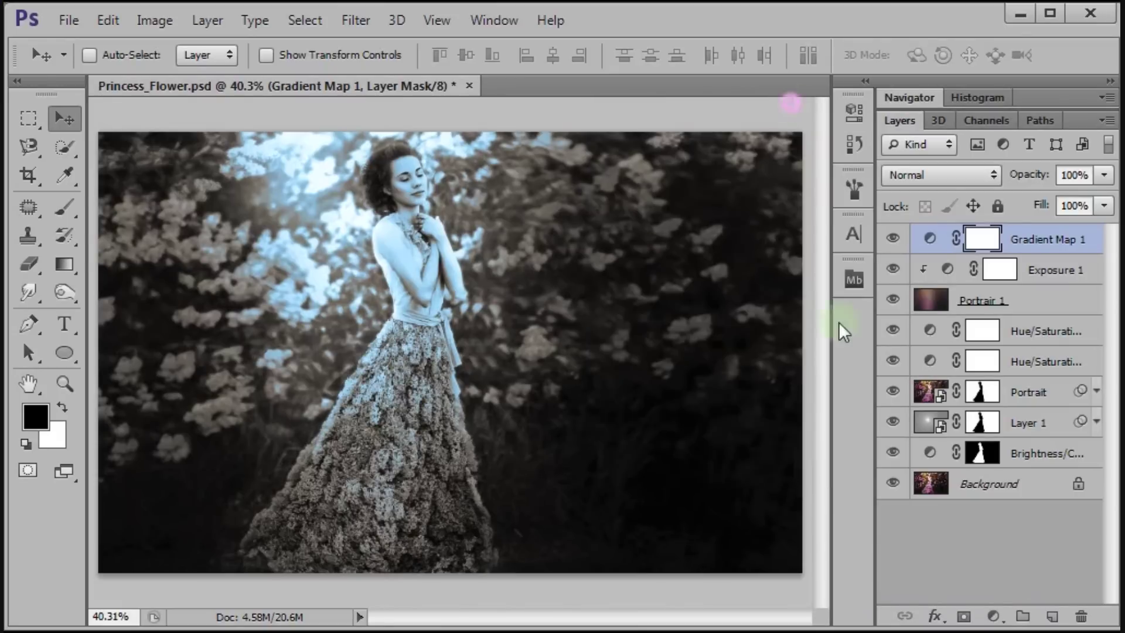
{"action": "left_click", "coordinate": [920, 176]}
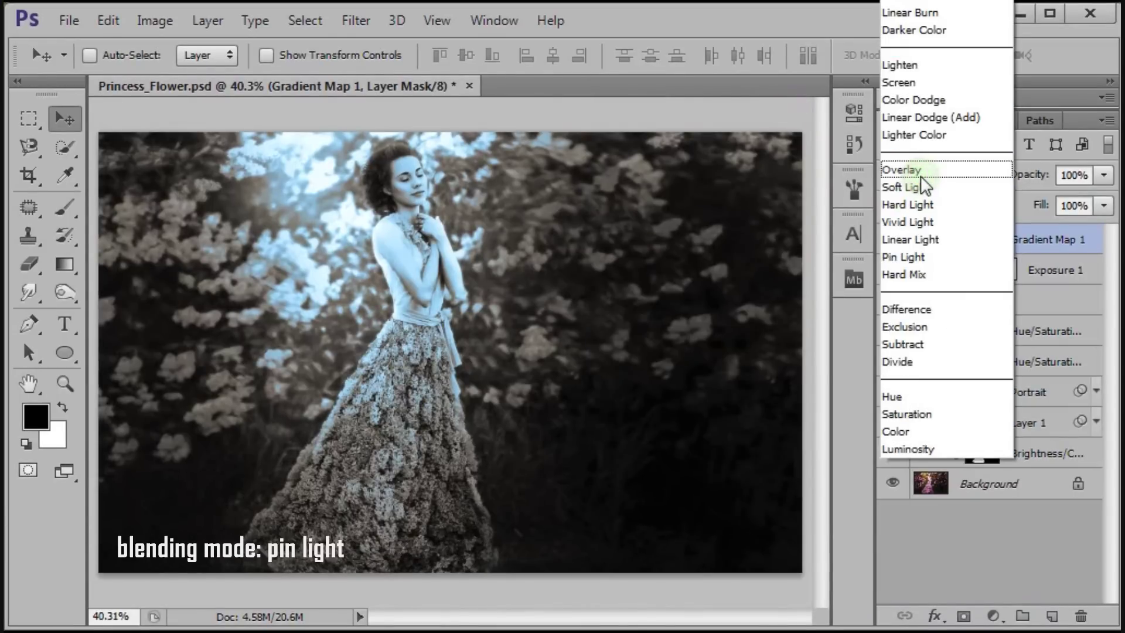
{"action": "left_click", "coordinate": [945, 258]}
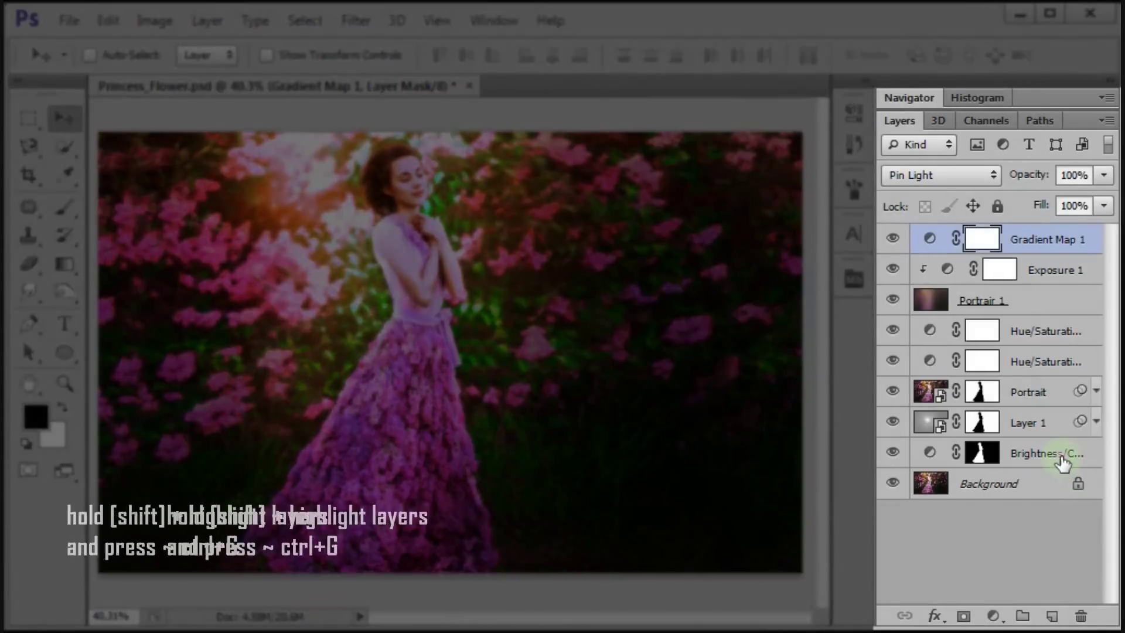
Group all layers above the Background into a group named ReColors.
{"action": "left_click", "coordinate": [1062, 462], "text": "shift"}
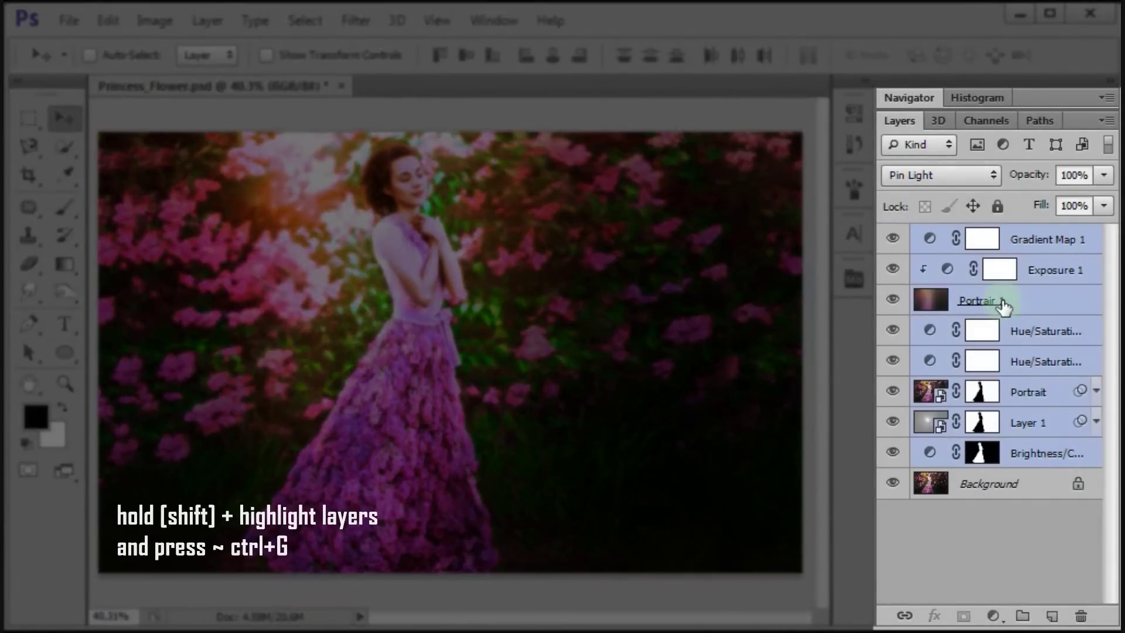
{"action": "key", "text": "ctrl+g"}
{"action": "double_click", "coordinate": [973, 237]}
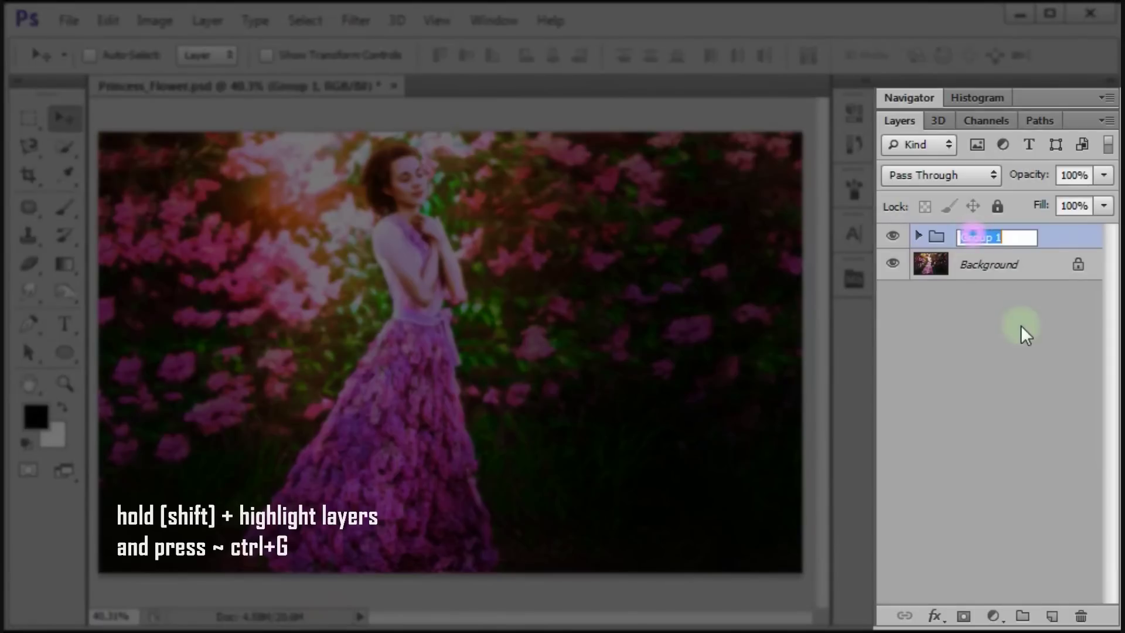
{"action": "type", "text": "ReColors"}
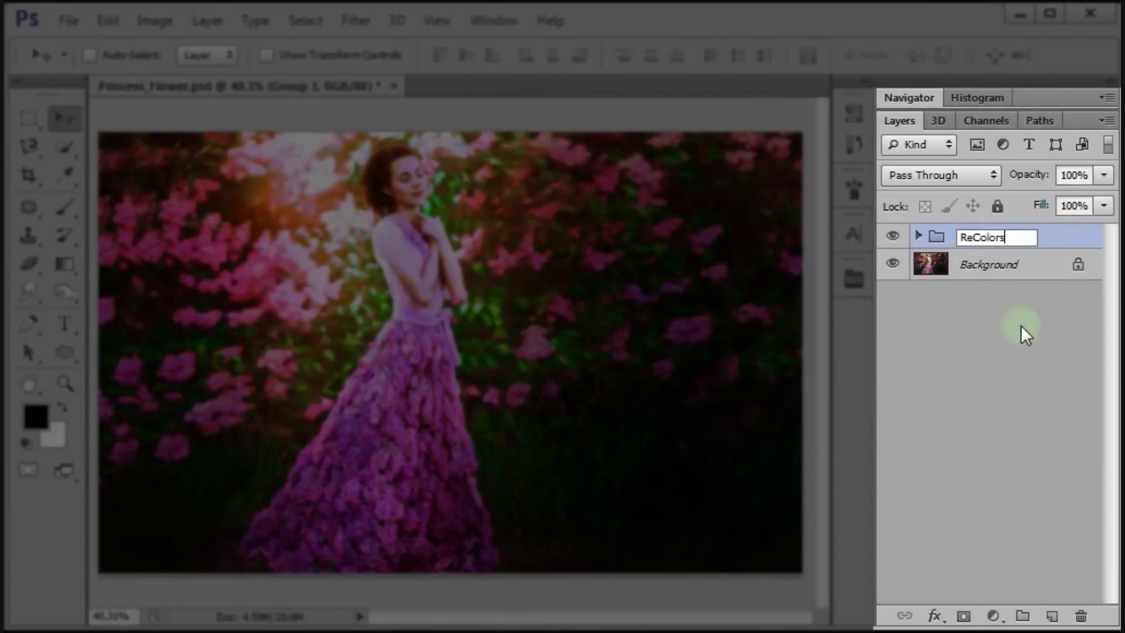
{"action": "key", "text": "Return"}
Compare ReColors hidden and shown, then expand and enlarge the Navigator preview.
{"action": "left_click", "coordinate": [894, 237]}
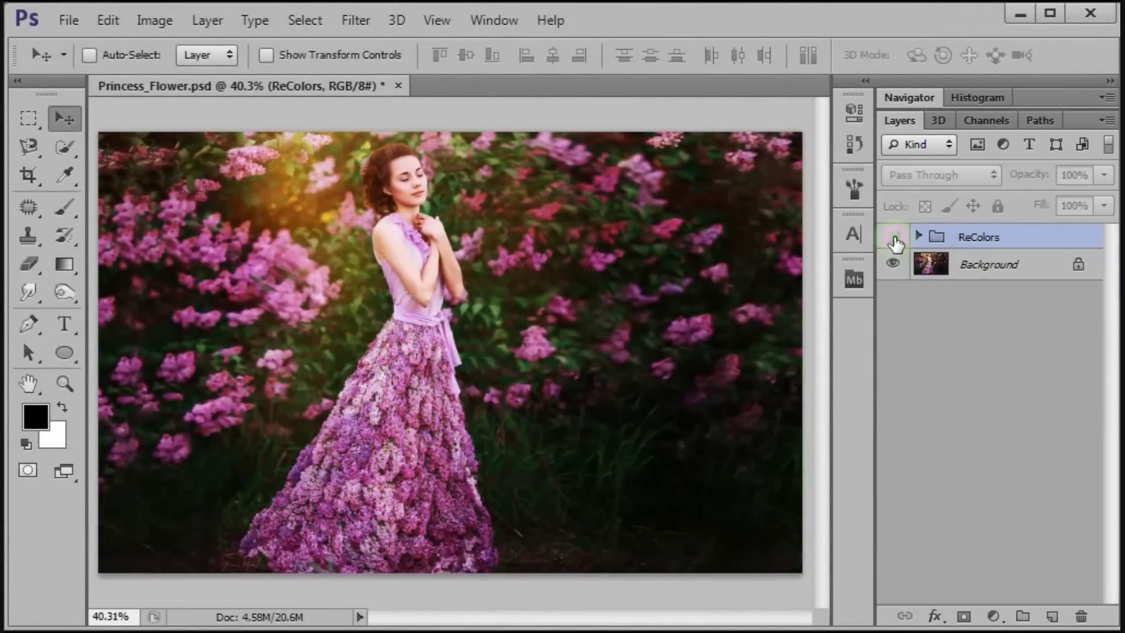
{"action": "left_click", "coordinate": [893, 237]}
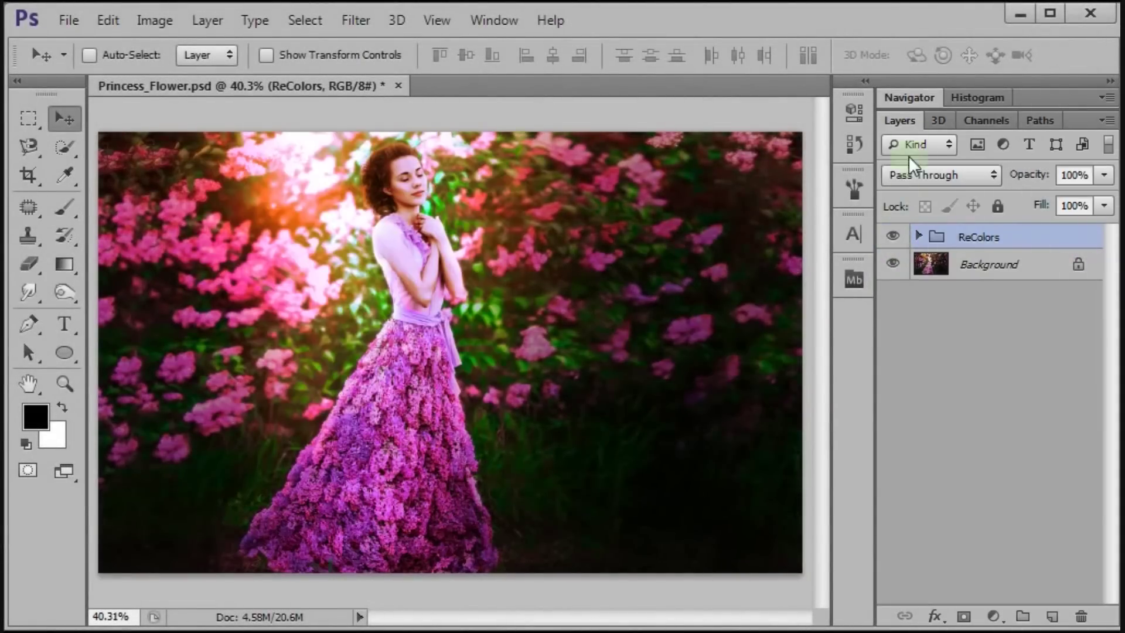
{"action": "left_click", "coordinate": [909, 97]}
{"action": "left_click_drag", "start_coordinate": [1027, 262], "coordinate": [1031, 288]}
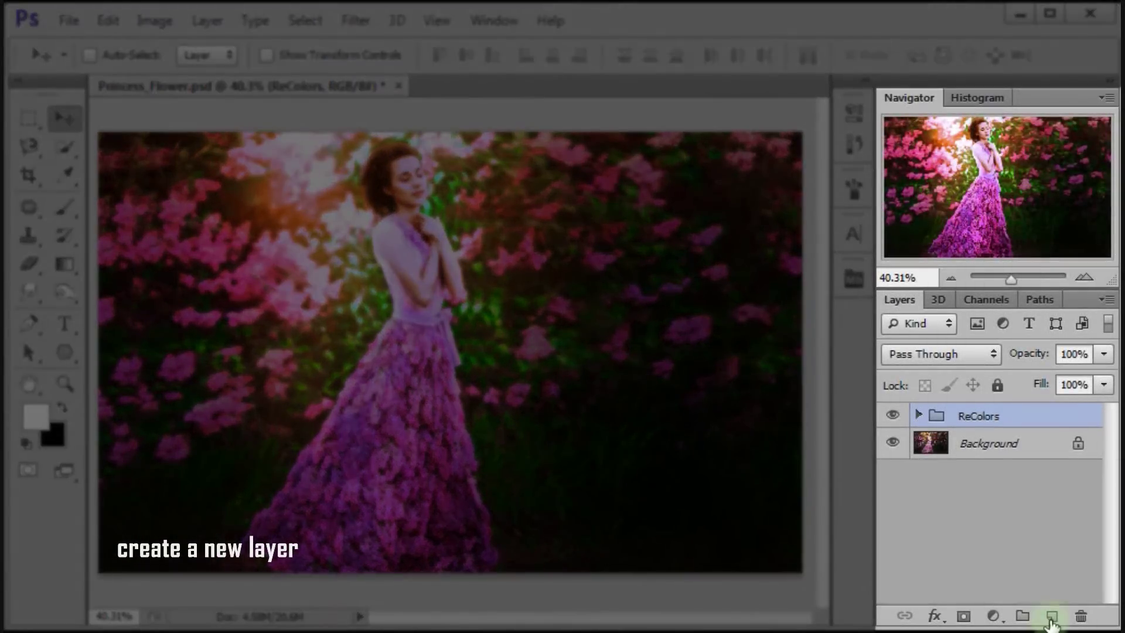
Add an empty Layer 2 above ReColors and set the Polygon tool to Pixels with 5 sides.
{"action": "left_click", "coordinate": [1052, 617]}
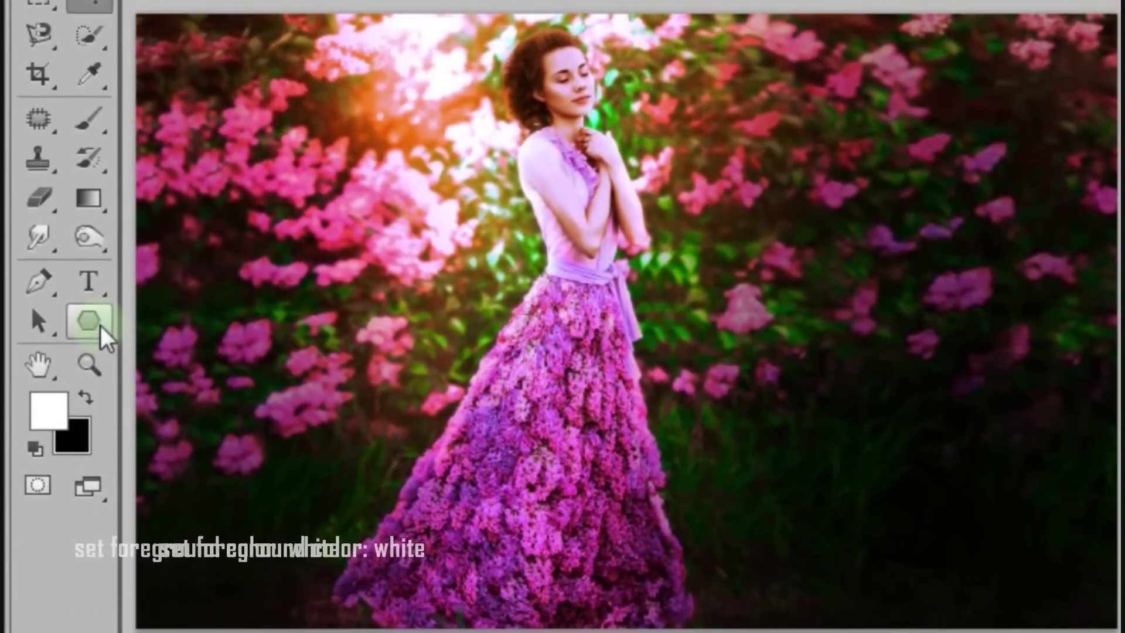
{"action": "right_click", "coordinate": [102, 330]}
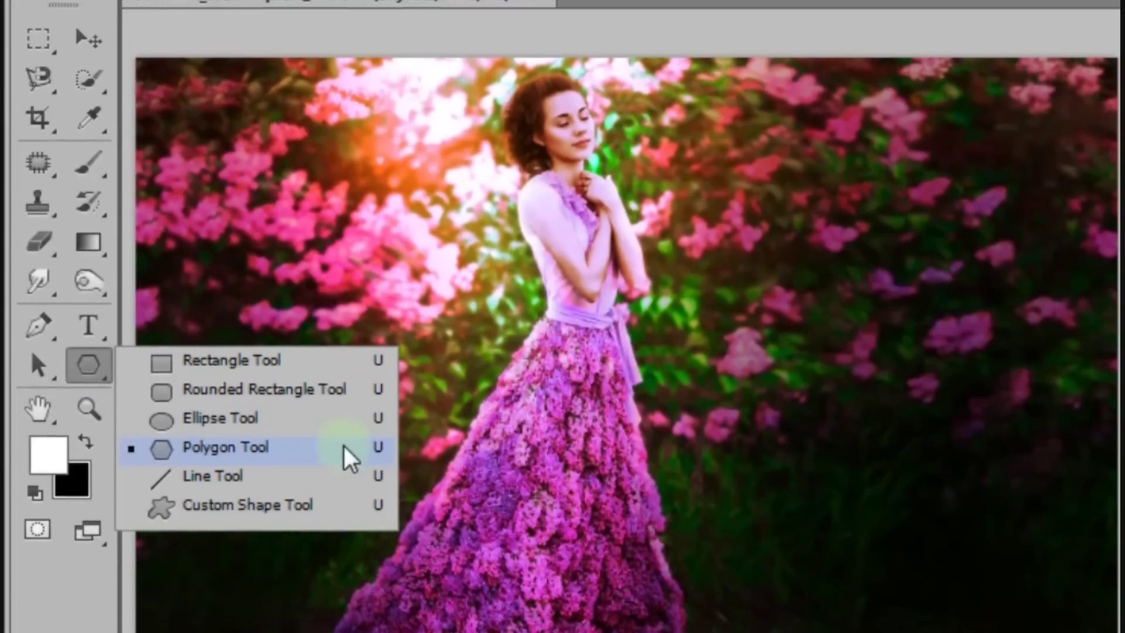
{"action": "left_click", "coordinate": [346, 410]}
{"action": "left_click", "coordinate": [177, 73]}
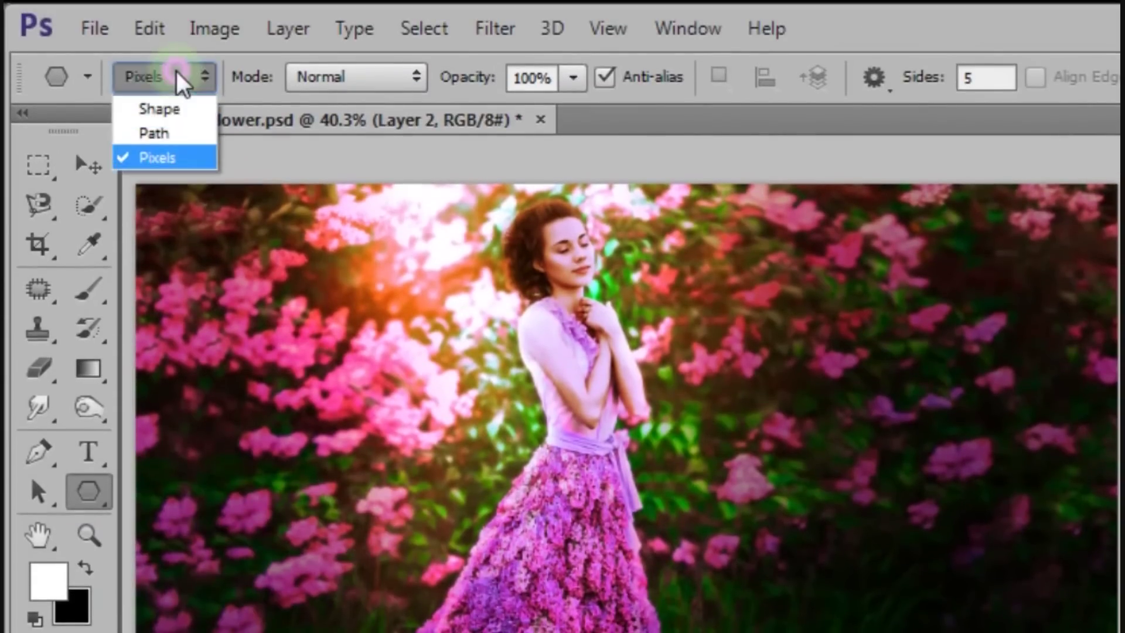
{"action": "left_click", "coordinate": [192, 167]}
{"action": "left_click", "coordinate": [877, 79]}
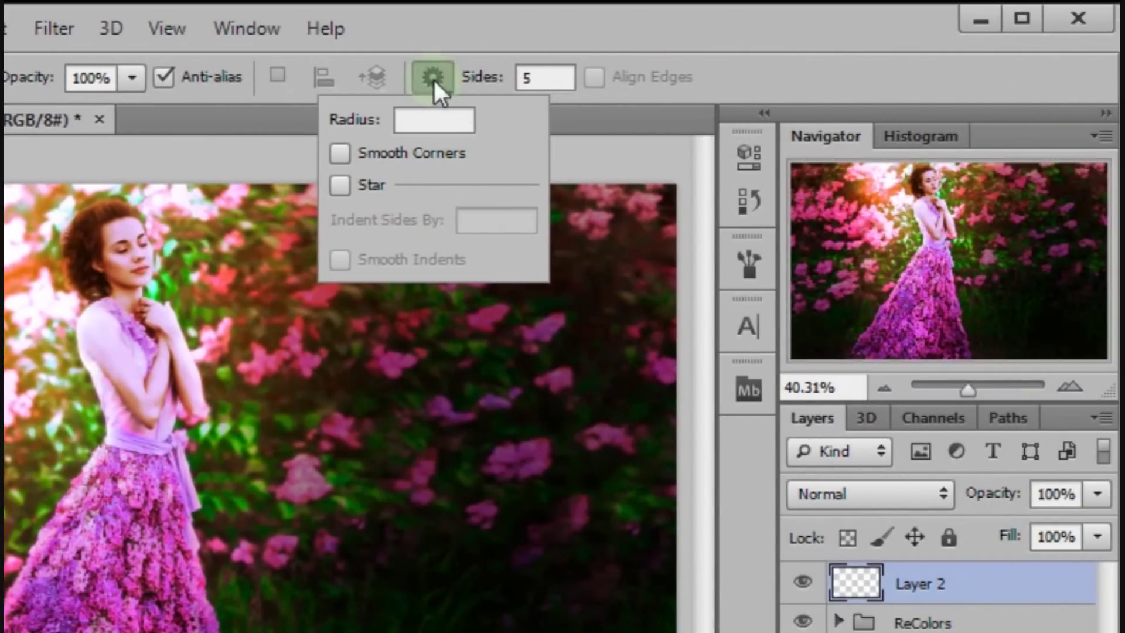
{"action": "double_click", "coordinate": [547, 83]}
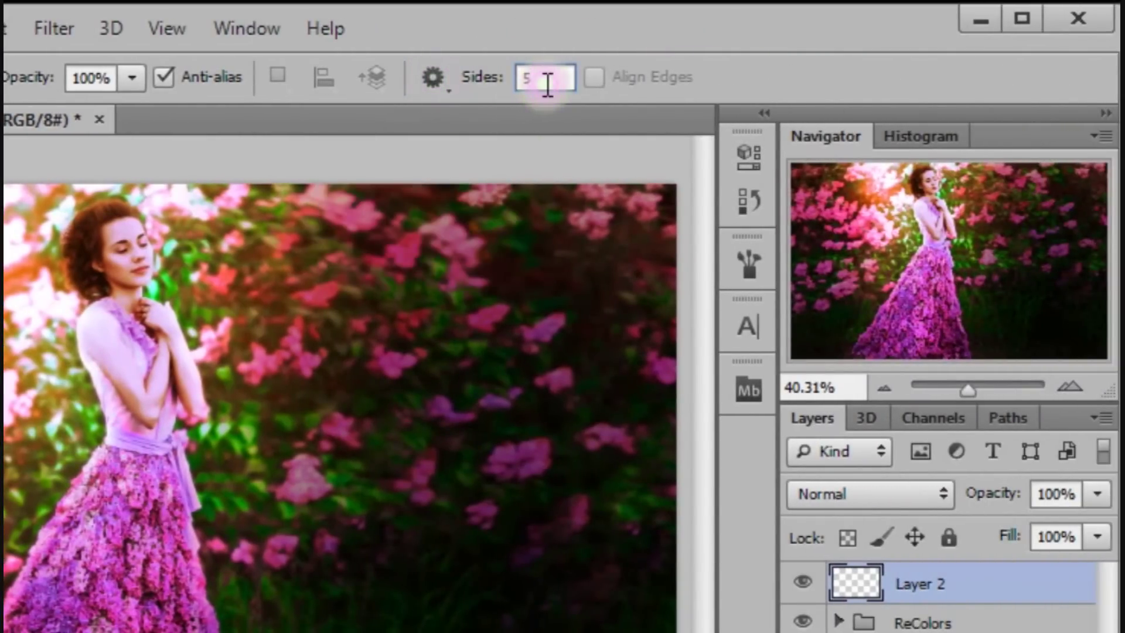
{"action": "type", "text": "5"}
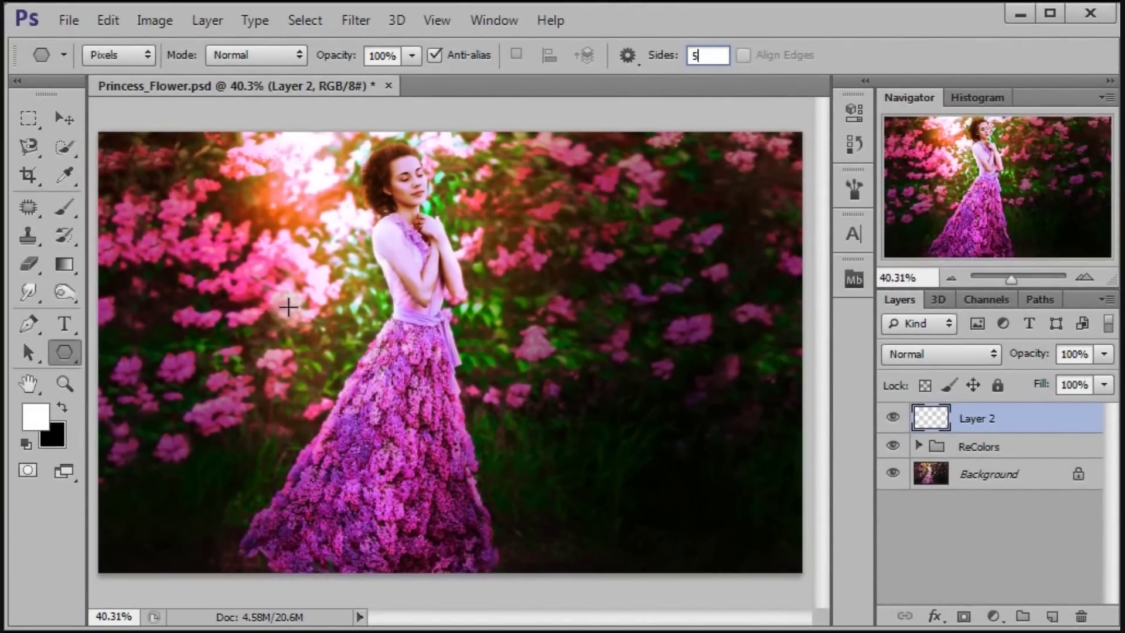
Draw a white pentagon and apply Motion Blur at -66° and 718 px.
{"action": "left_click_drag", "start_coordinate": [305, 316], "coordinate": [415, 464]}
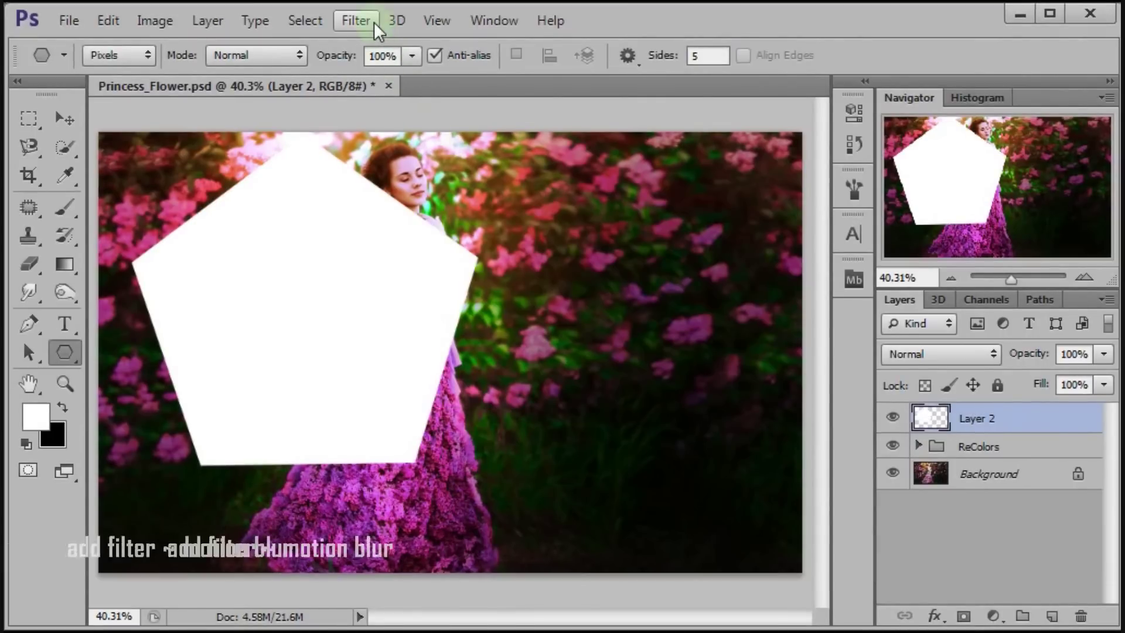
{"action": "left_click", "coordinate": [355, 21]}
{"action": "mouse_move", "coordinate": [367, 240]}
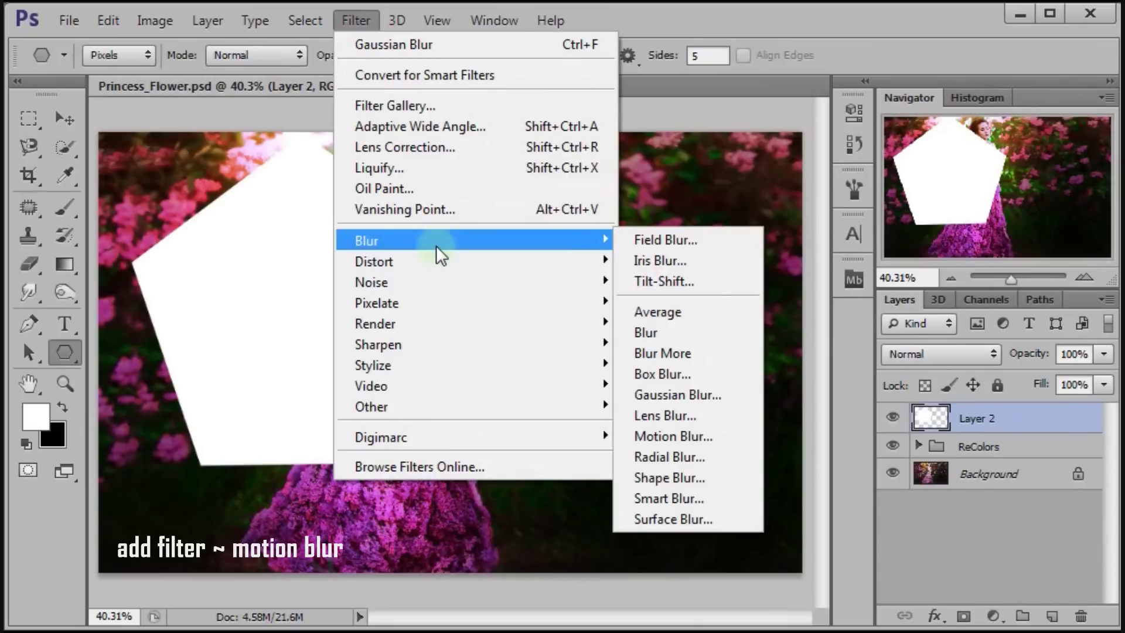
{"action": "left_click", "coordinate": [708, 442]}
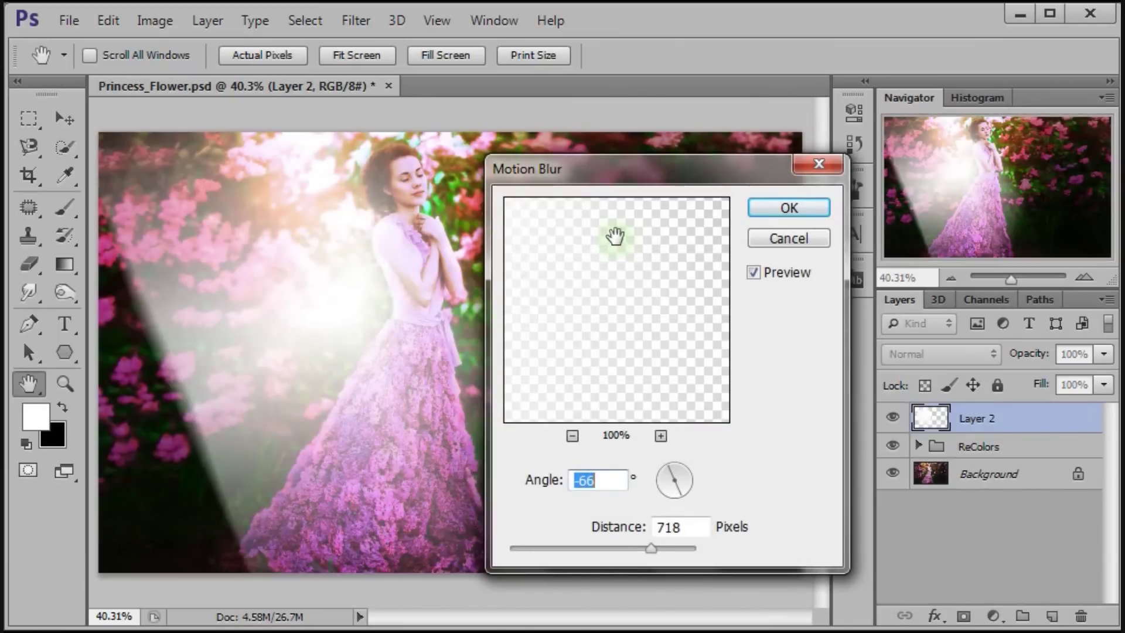
{"action": "left_click_drag", "start_coordinate": [624, 179], "coordinate": [597, 104]}
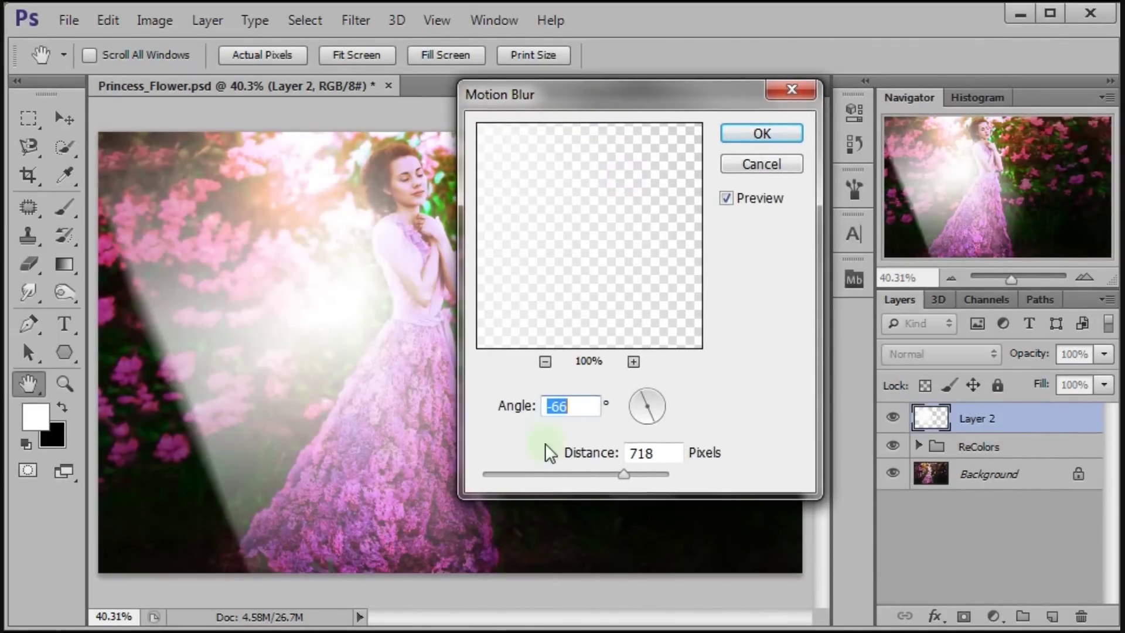
{"action": "left_click", "coordinate": [545, 362]}
{"action": "left_click", "coordinate": [545, 361]}
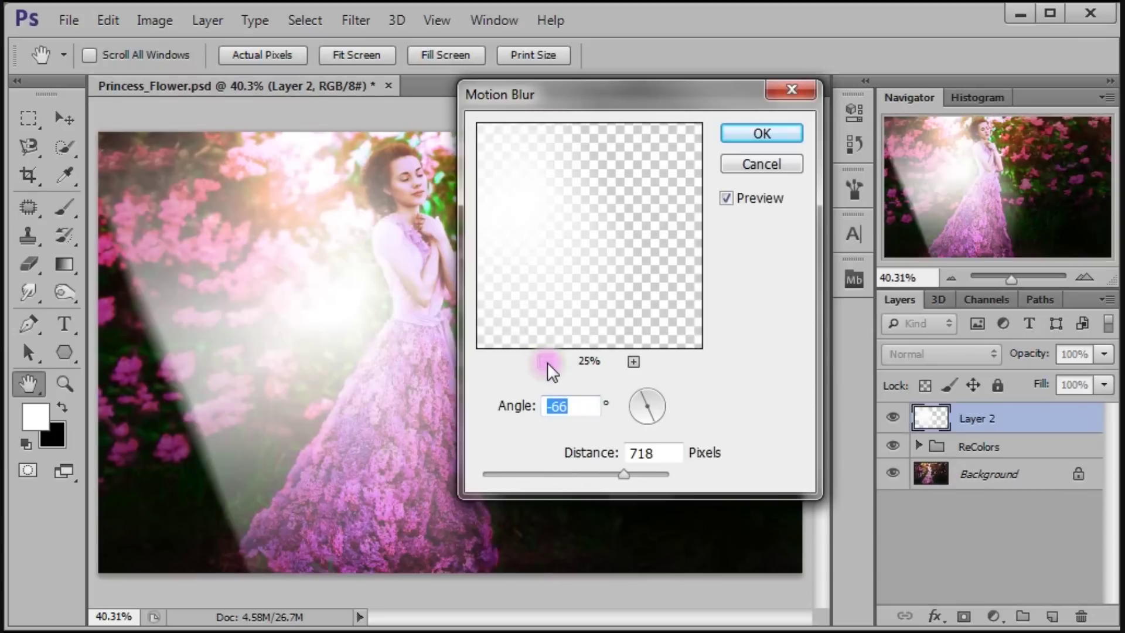
{"action": "left_click", "coordinate": [584, 406]}
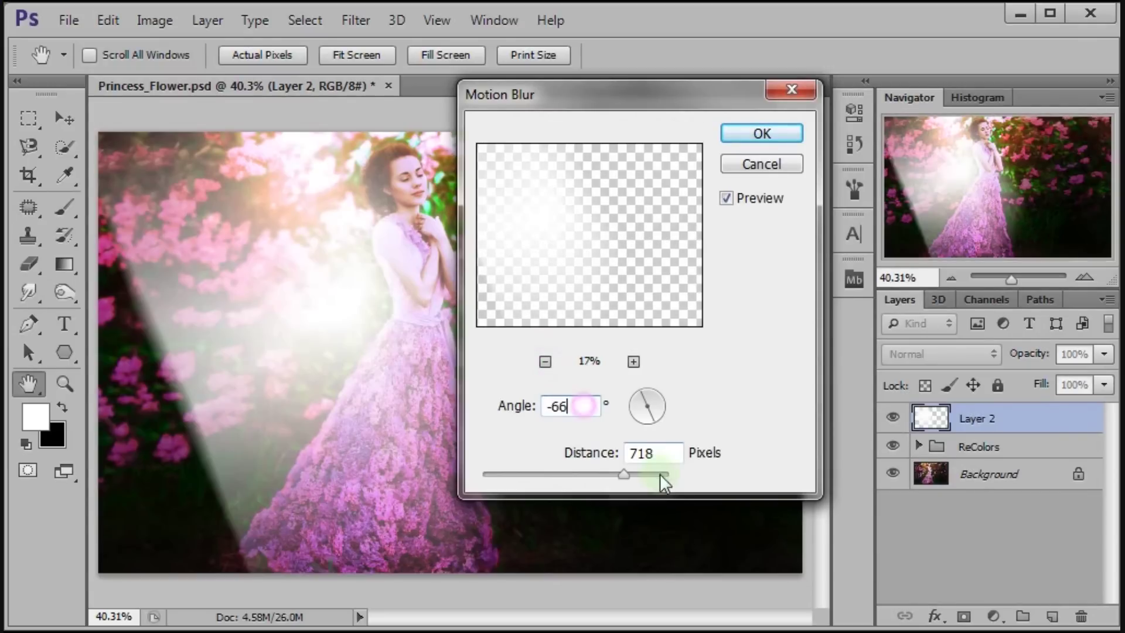
{"action": "left_click", "coordinate": [761, 134]}
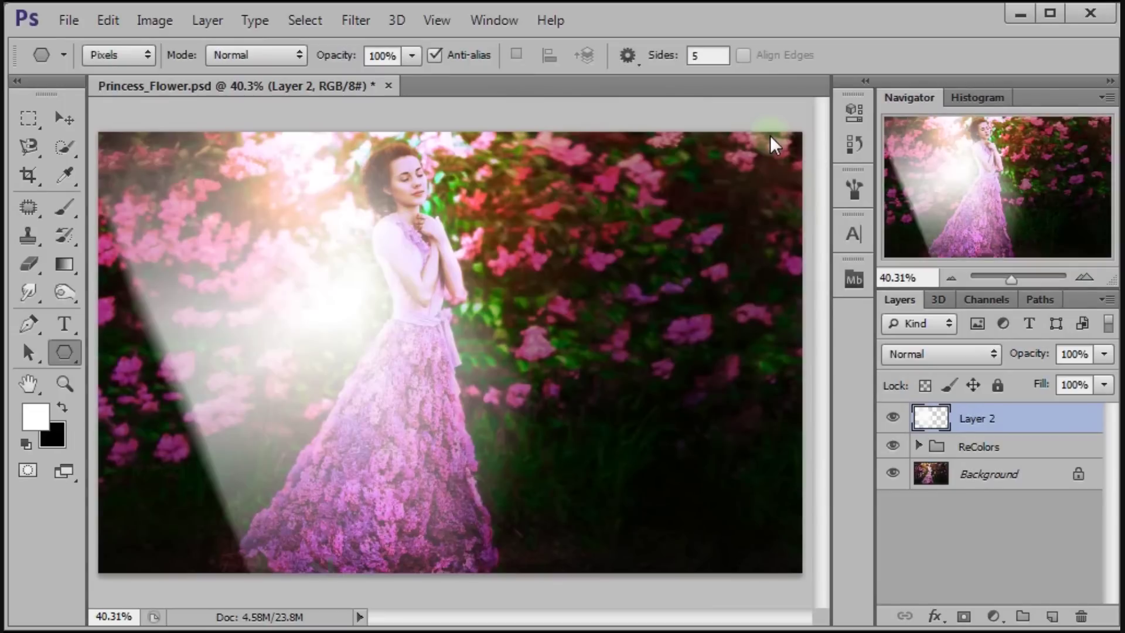
Move the blurred light ray right and soften it with a 225.1 px Gaussian Blur.
{"action": "left_click", "coordinate": [65, 123]}
{"action": "mouse_move", "coordinate": [241, 352]}
{"action": "left_mouse_down"}
{"action": "mouse_move", "coordinate": [581, 359]}
{"action": "mouse_move", "coordinate": [562, 355]}
{"action": "left_mouse_up"}
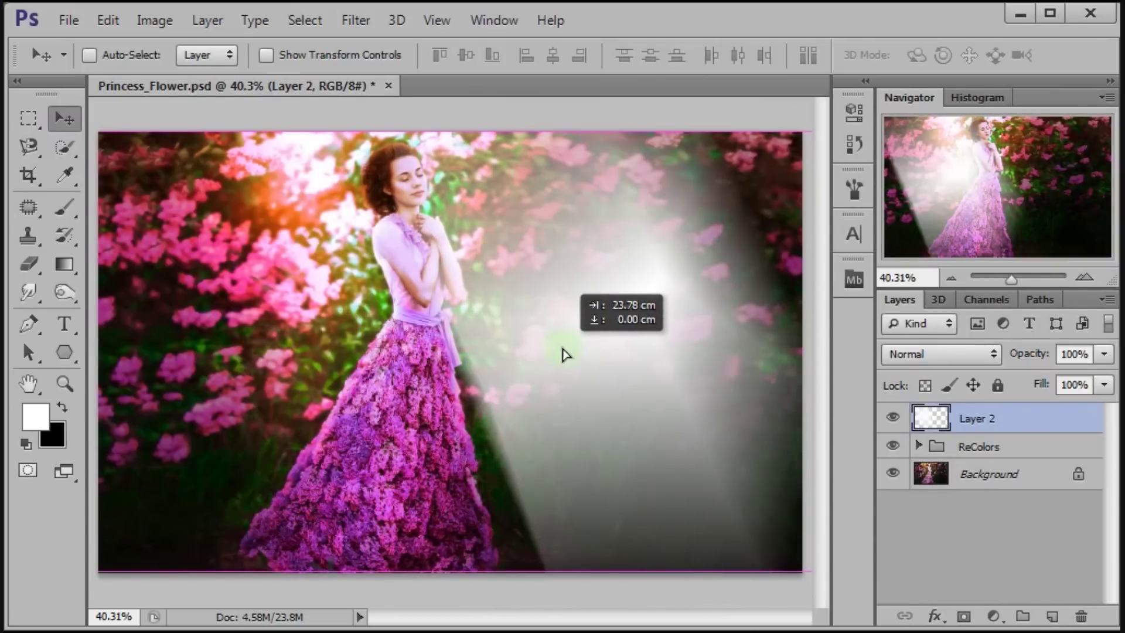
{"action": "left_click", "coordinate": [355, 20]}
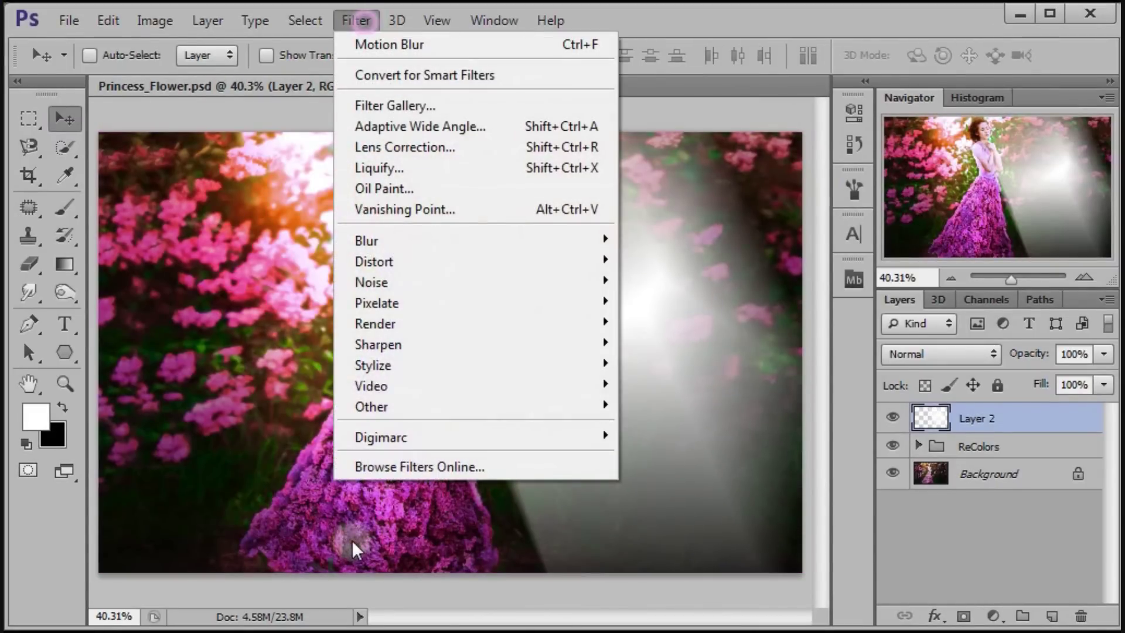
{"action": "mouse_move", "coordinate": [475, 240]}
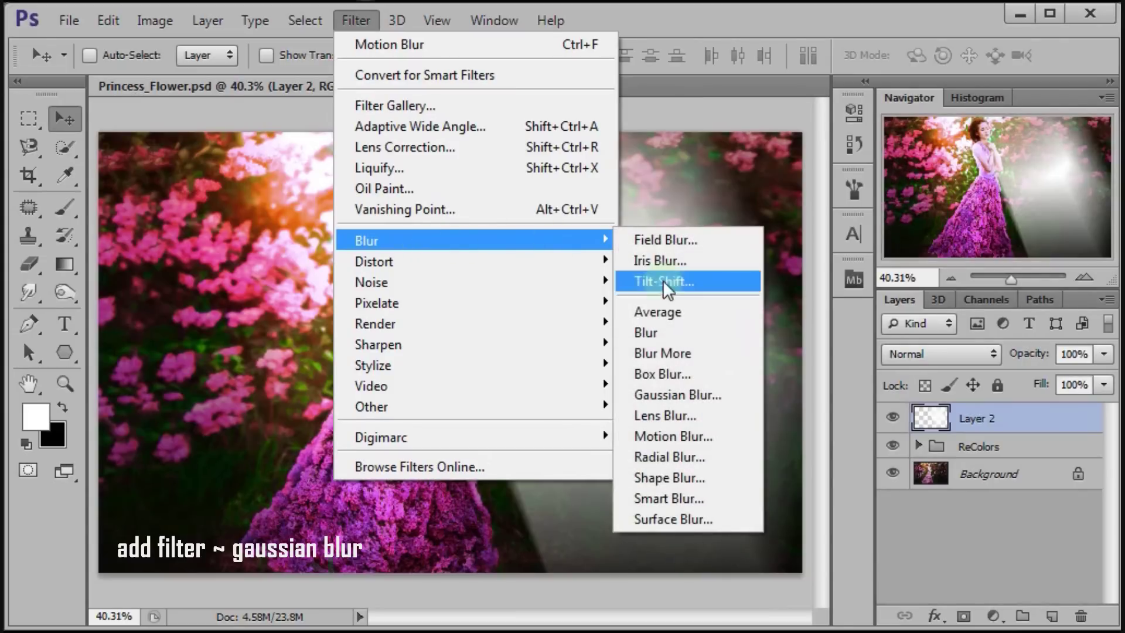
{"action": "left_click", "coordinate": [680, 394]}
{"action": "mouse_move", "coordinate": [716, 256]}
{"action": "left_mouse_down"}
{"action": "mouse_move", "coordinate": [690, 298]}
{"action": "mouse_move", "coordinate": [322, 115]}
{"action": "mouse_move", "coordinate": [311, 92]}
{"action": "left_mouse_up"}
{"action": "left_click", "coordinate": [179, 362]}
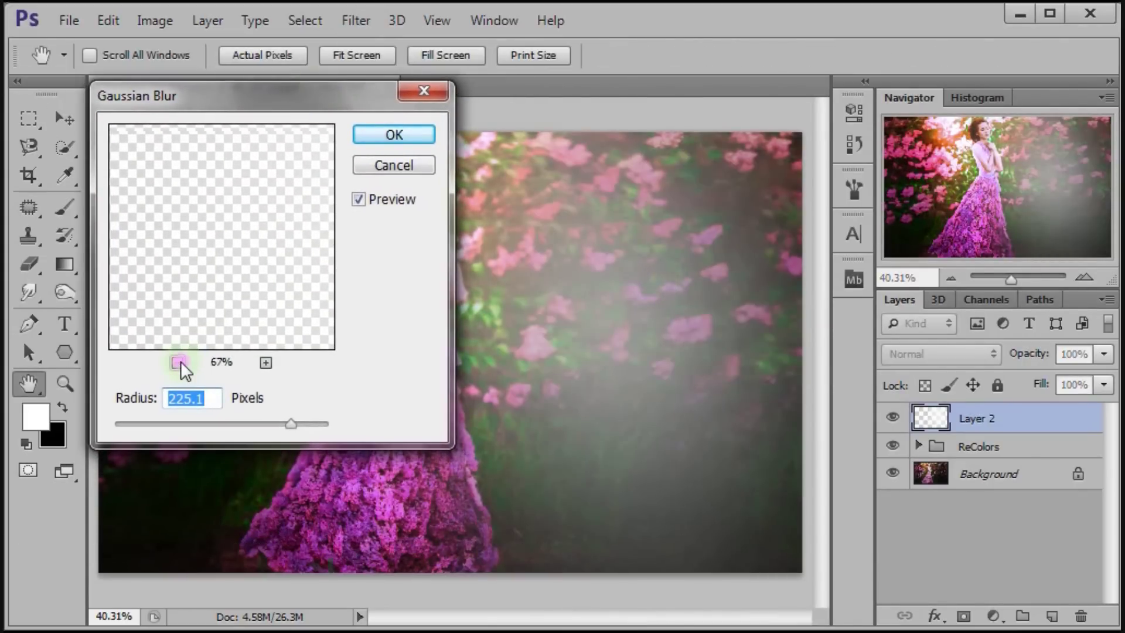
{"action": "left_click", "coordinate": [179, 362]}
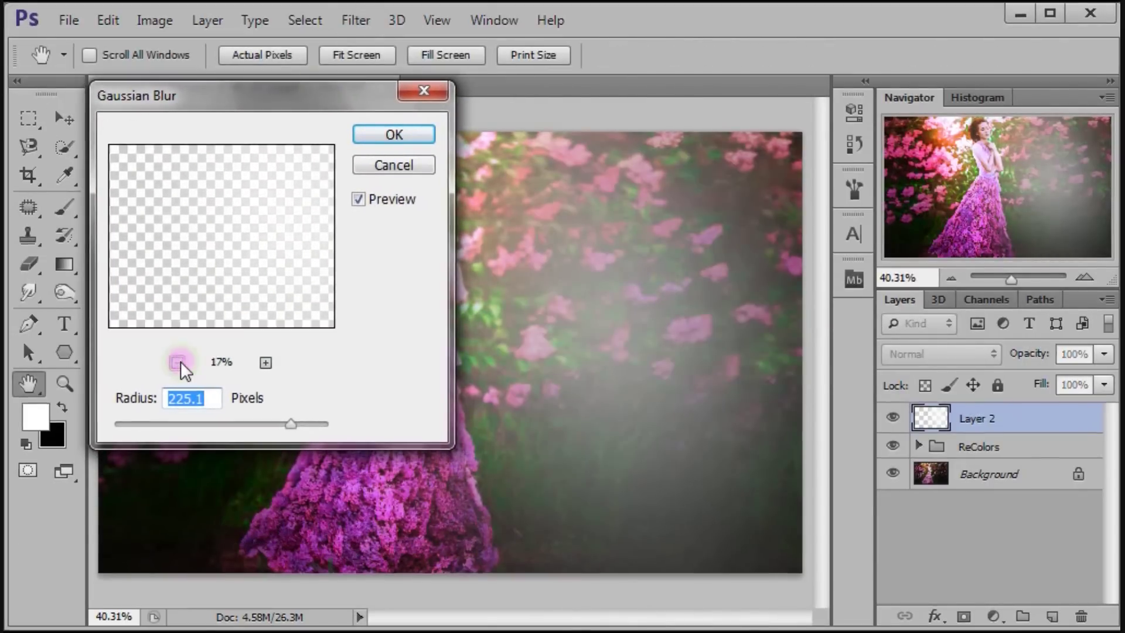
{"action": "left_click", "coordinate": [430, 131]}
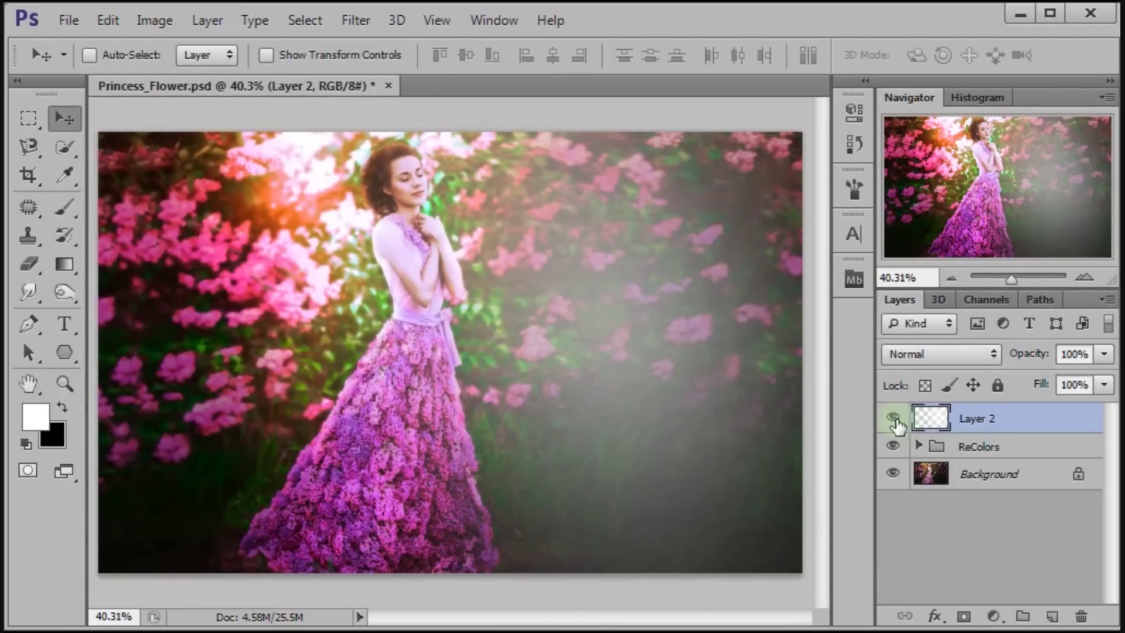
{"action": "left_click", "coordinate": [897, 419]}
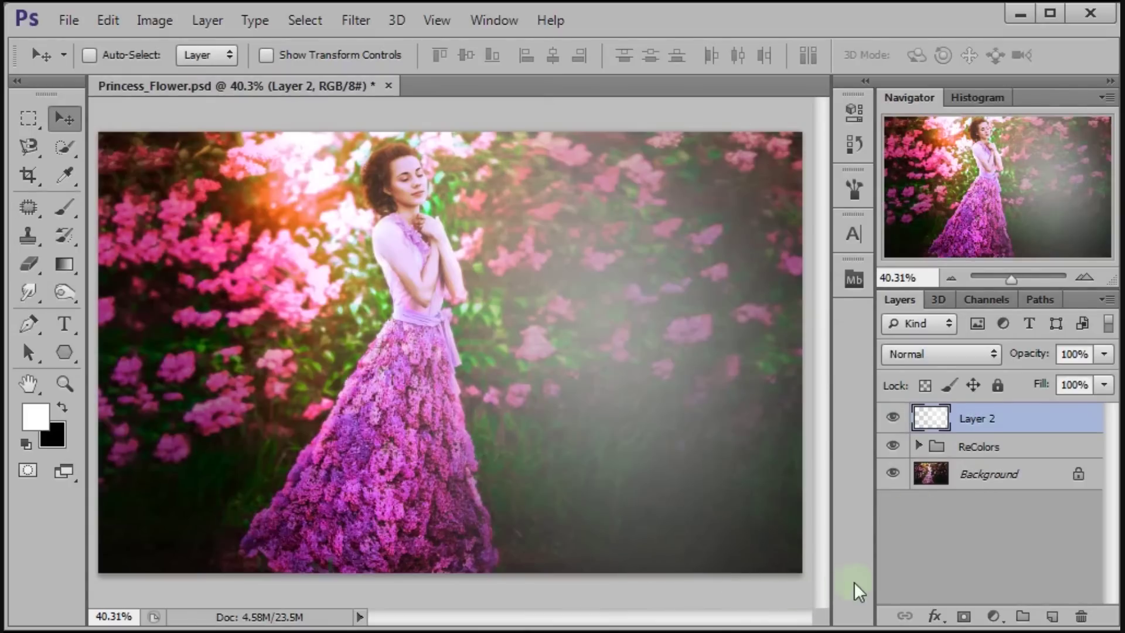
Load the woman's outline from the ReColors group as a selection.
{"action": "left_click", "coordinate": [919, 447]}
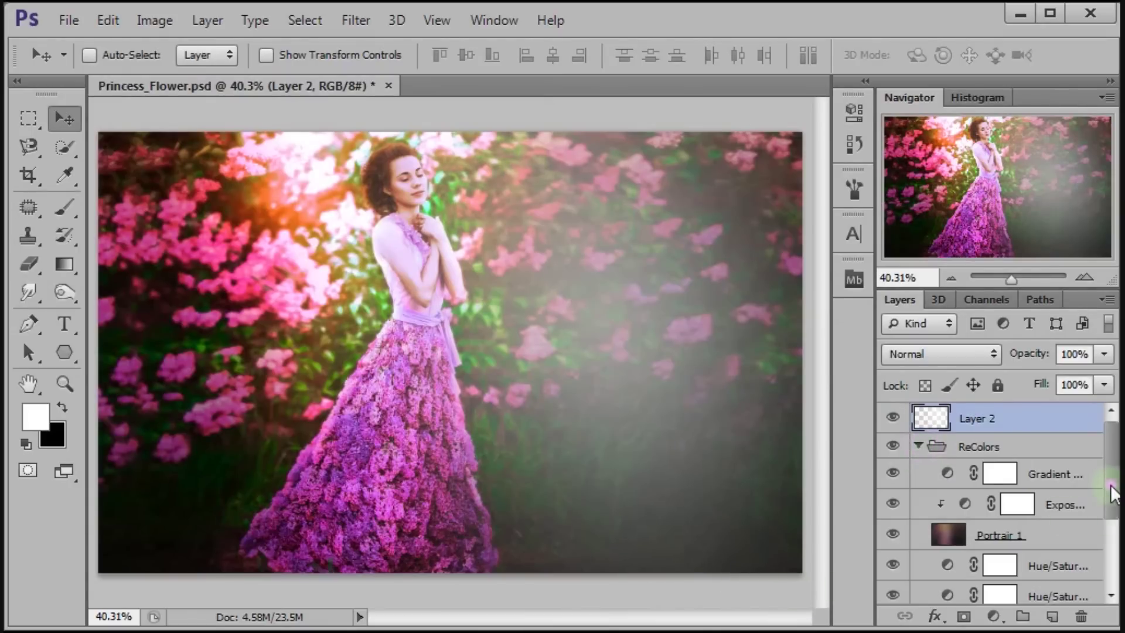
{"action": "left_click_drag", "start_coordinate": [1113, 494], "coordinate": [1109, 547]}
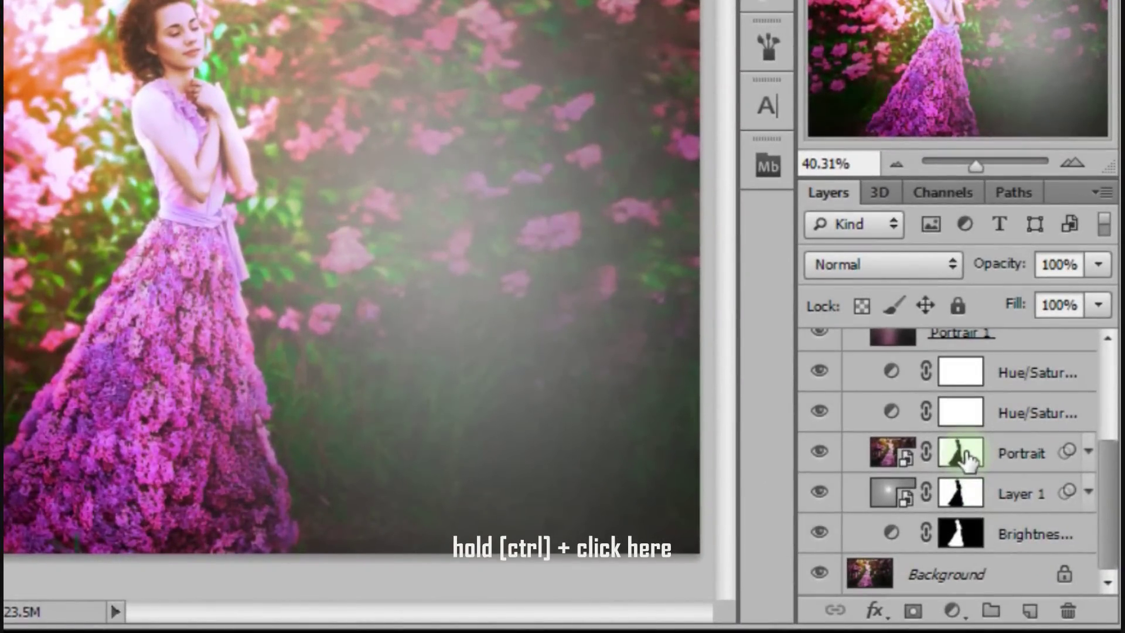
{"action": "left_click", "coordinate": [963, 454], "text": "ctrl"}
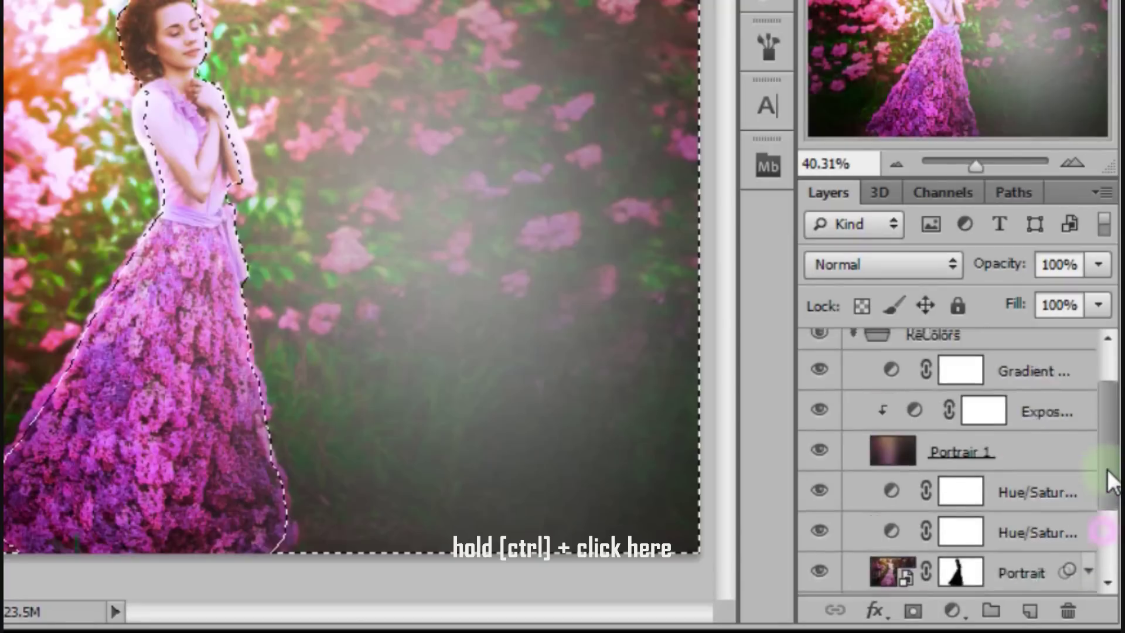
{"action": "left_click_drag", "start_coordinate": [1103, 532], "coordinate": [1107, 411]}
{"action": "left_click", "coordinate": [849, 387]}
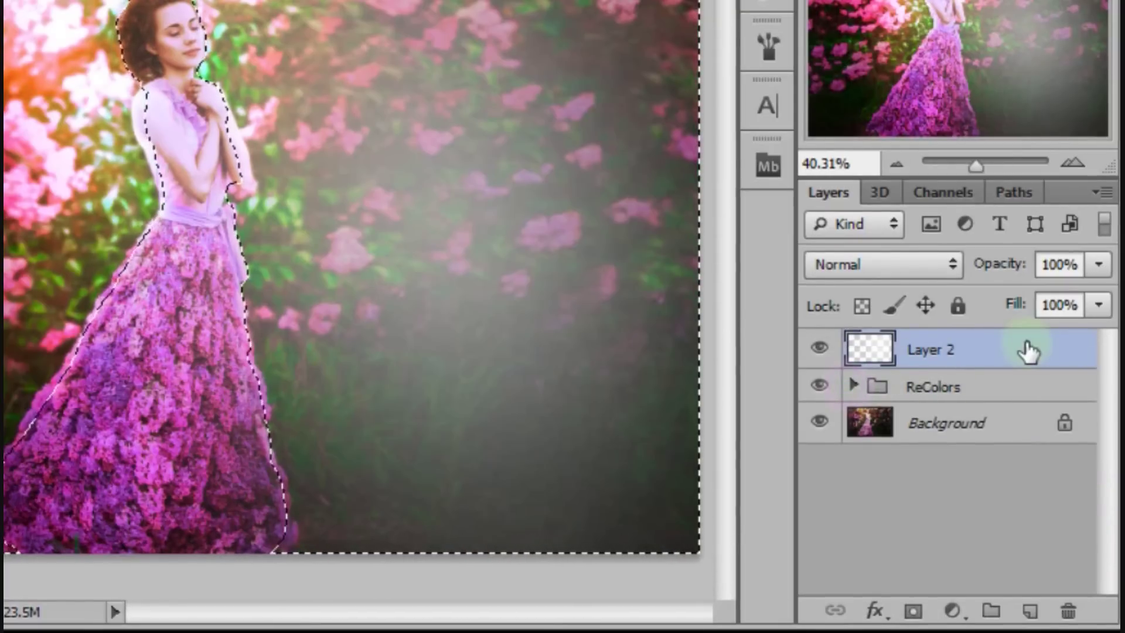
Mask the Layer 2 haze away from the woman, then target the layer's pixels.
{"action": "left_click", "coordinate": [914, 611], "text": "alt"}
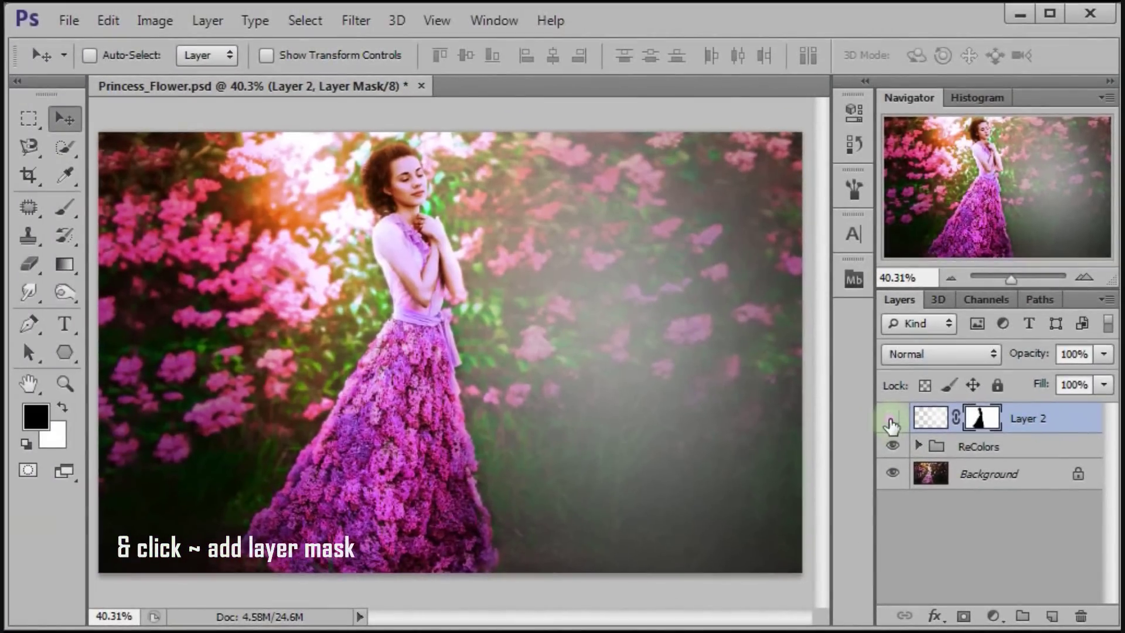
{"action": "left_click", "coordinate": [887, 415]}
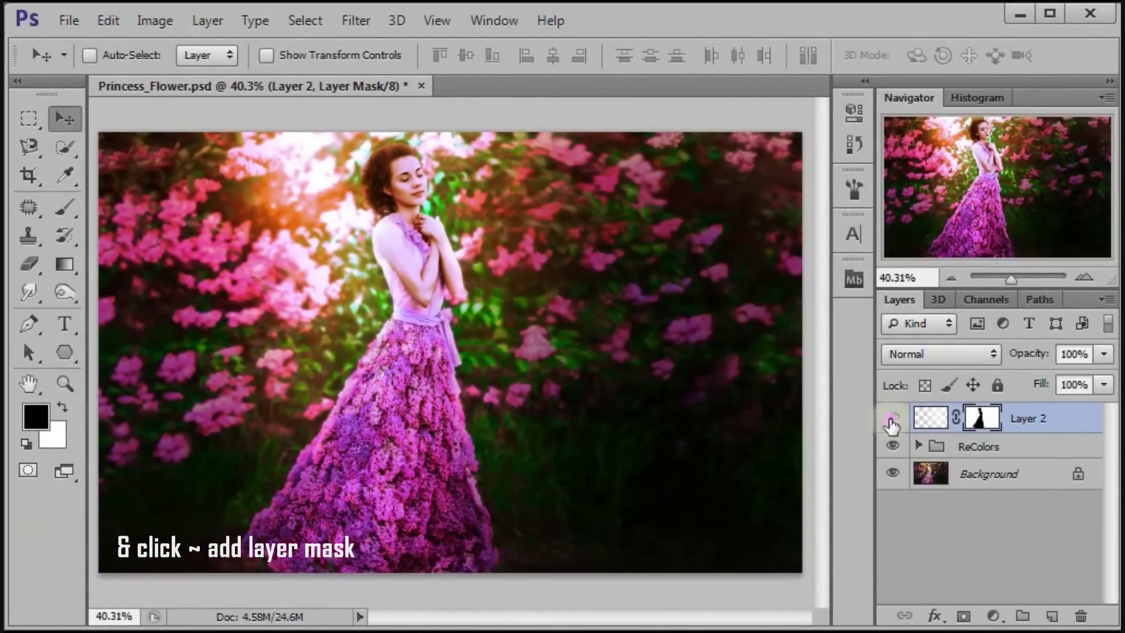
{"action": "left_click", "coordinate": [890, 417]}
{"action": "key", "text": "x"}
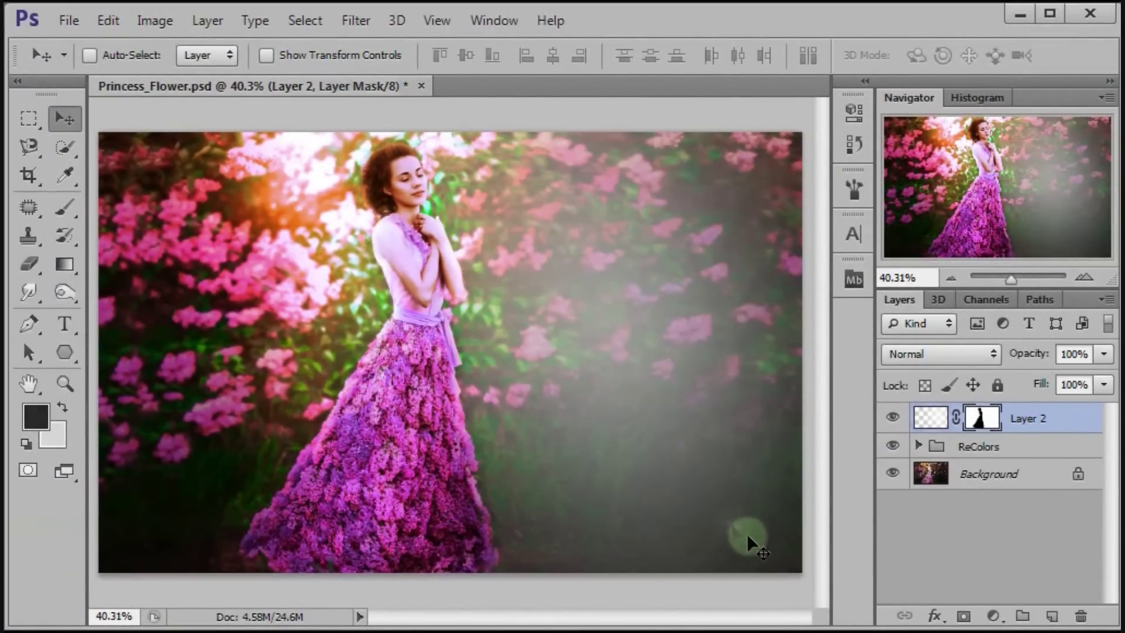
{"action": "key", "text": "ctrl+2"}
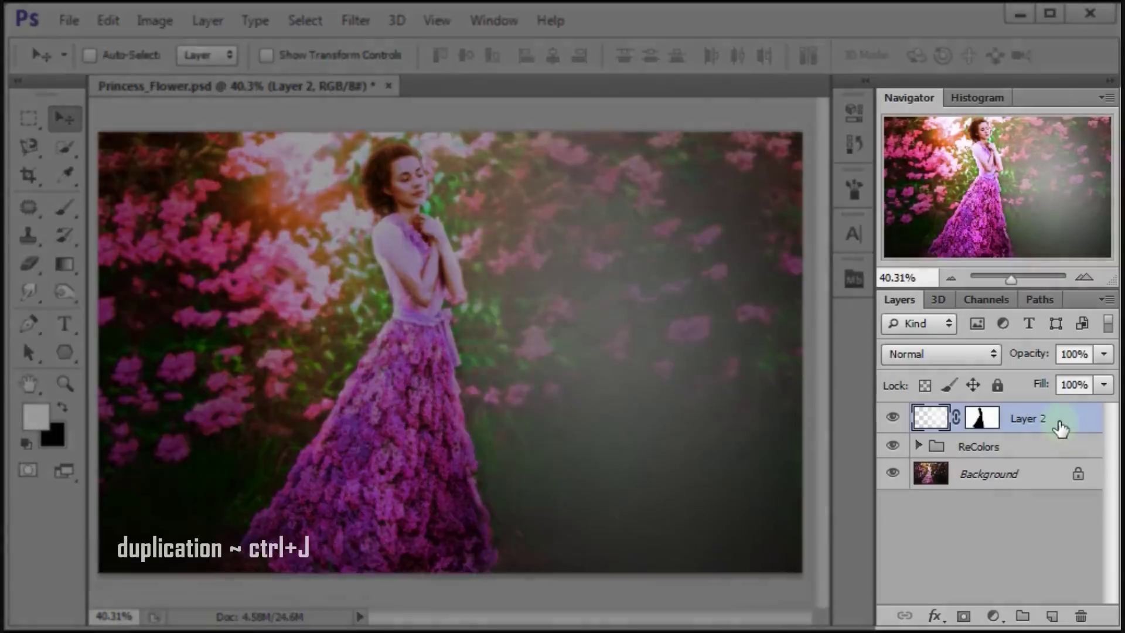
Duplicate Layer 2 and delete the copy's layer mask.
{"action": "key", "text": "ctrl+j"}
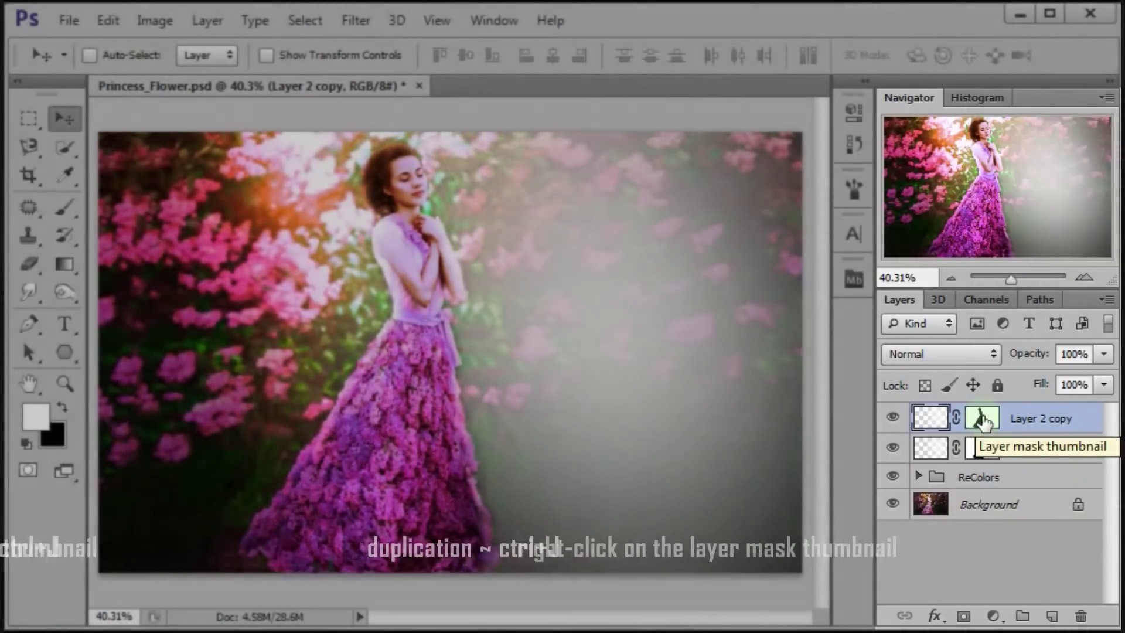
{"action": "left_click", "coordinate": [982, 418]}
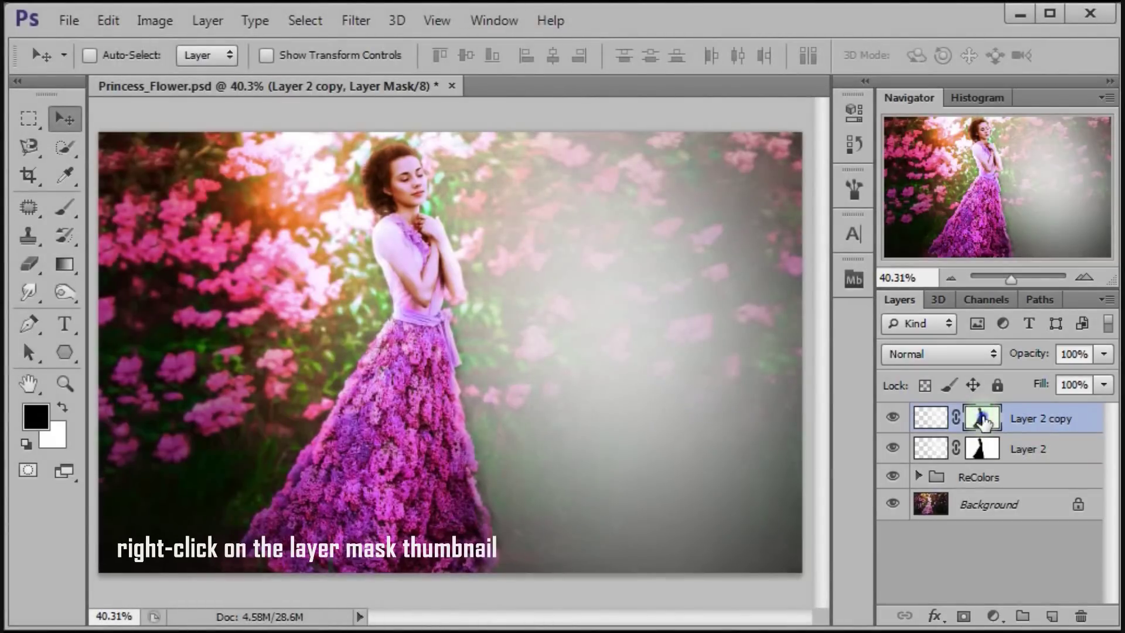
{"action": "right_click", "coordinate": [983, 420]}
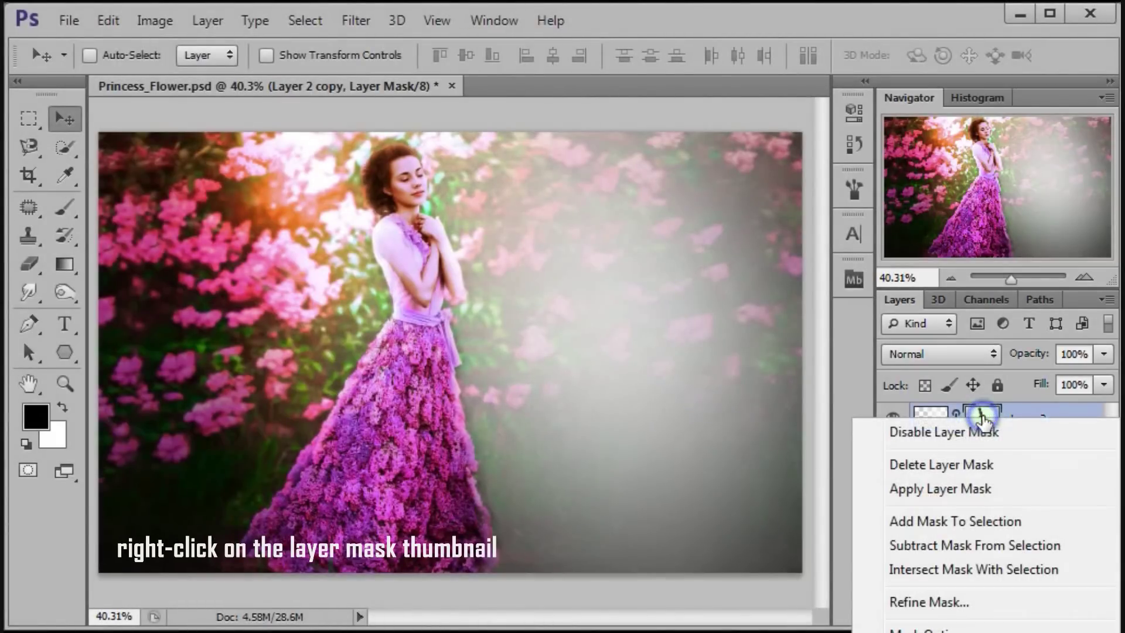
{"action": "left_click", "coordinate": [1012, 475]}
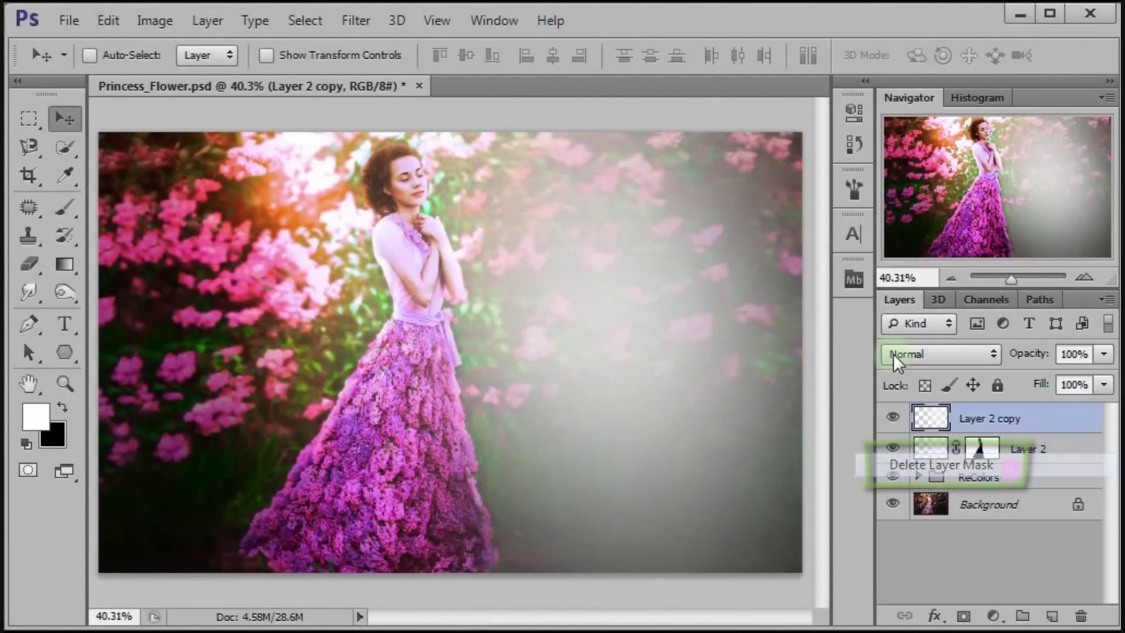
{"action": "key", "text": "x"}
Flip the Layer 2 copy horizontally, shift it left, and blend it in Soft Light.
{"action": "left_click", "coordinate": [117, 20]}
{"action": "mouse_move", "coordinate": [181, 319]}
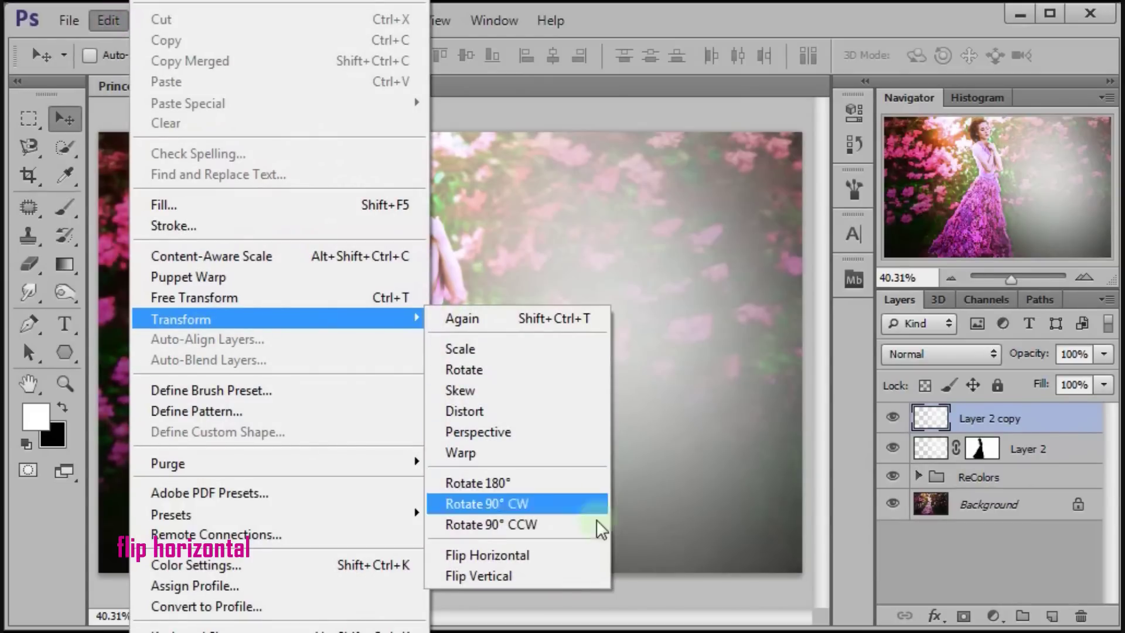
{"action": "left_click", "coordinate": [589, 553]}
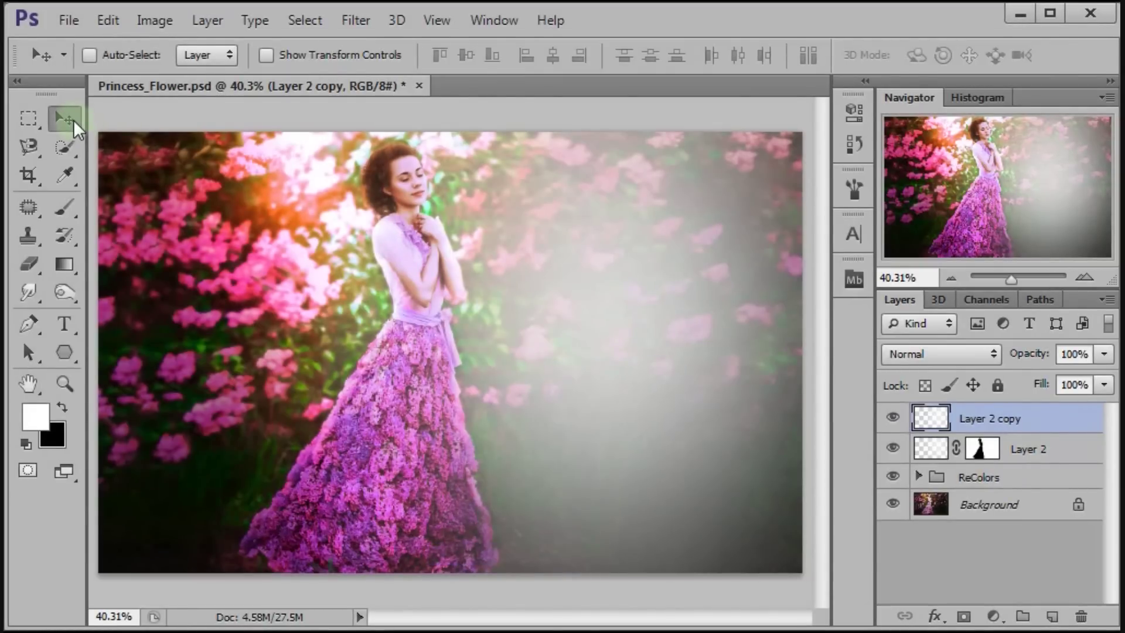
{"action": "mouse_move", "coordinate": [646, 358]}
{"action": "left_mouse_down"}
{"action": "mouse_move", "coordinate": [299, 458]}
{"action": "mouse_move", "coordinate": [275, 365]}
{"action": "mouse_move", "coordinate": [276, 303]}
{"action": "left_mouse_up"}
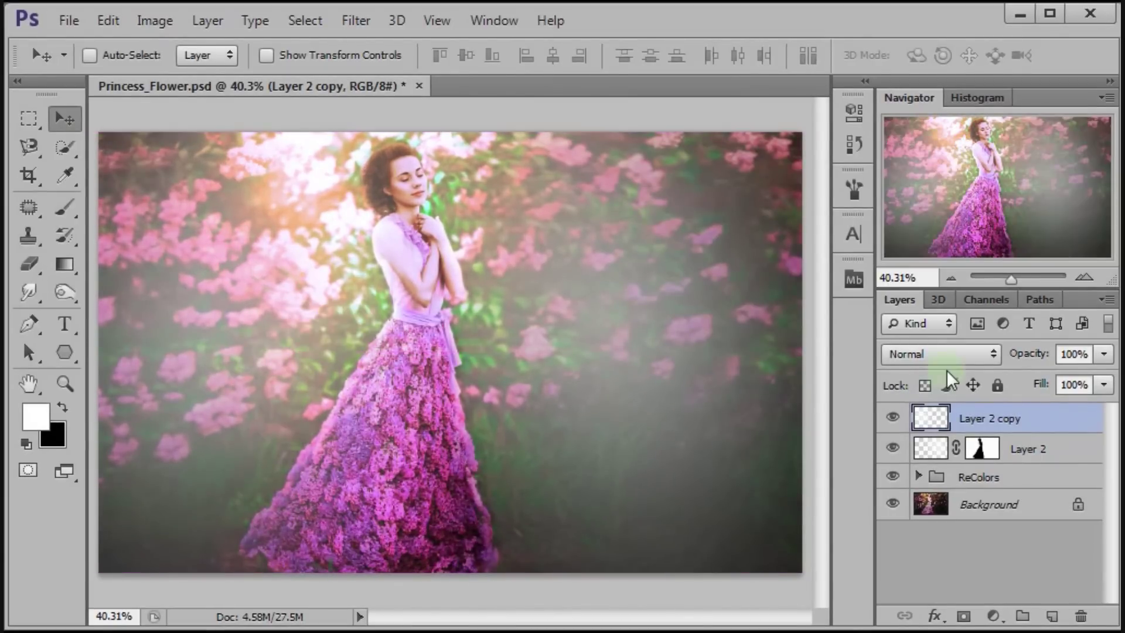
{"action": "left_click", "coordinate": [950, 353]}
{"action": "left_click", "coordinate": [940, 189]}
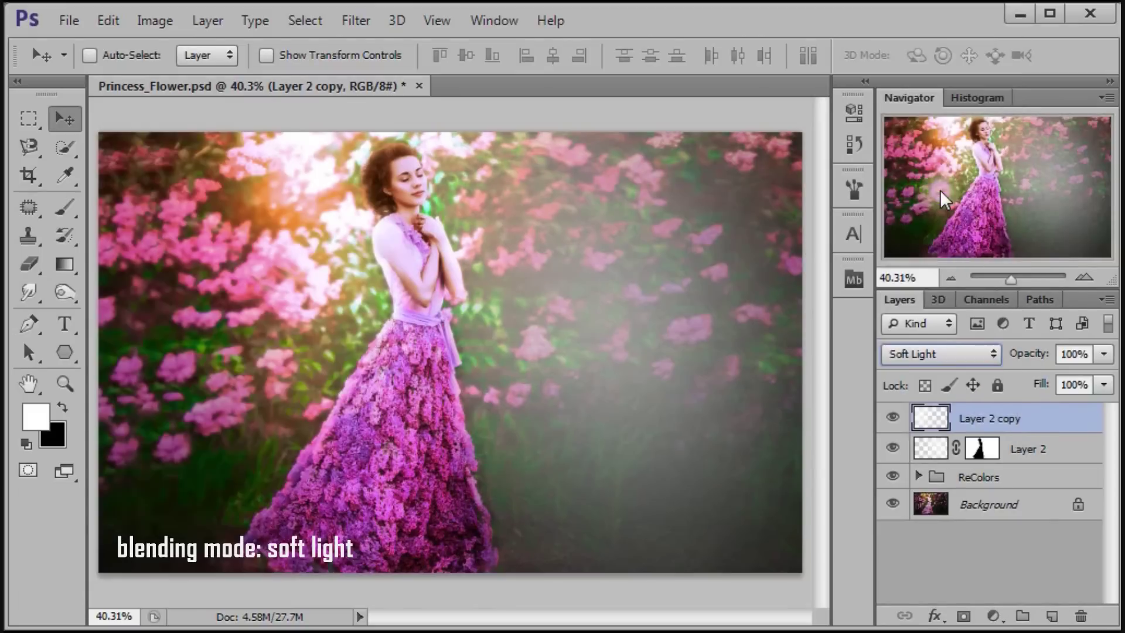
{"action": "left_click", "coordinate": [892, 417]}
{"action": "left_click", "coordinate": [893, 417]}
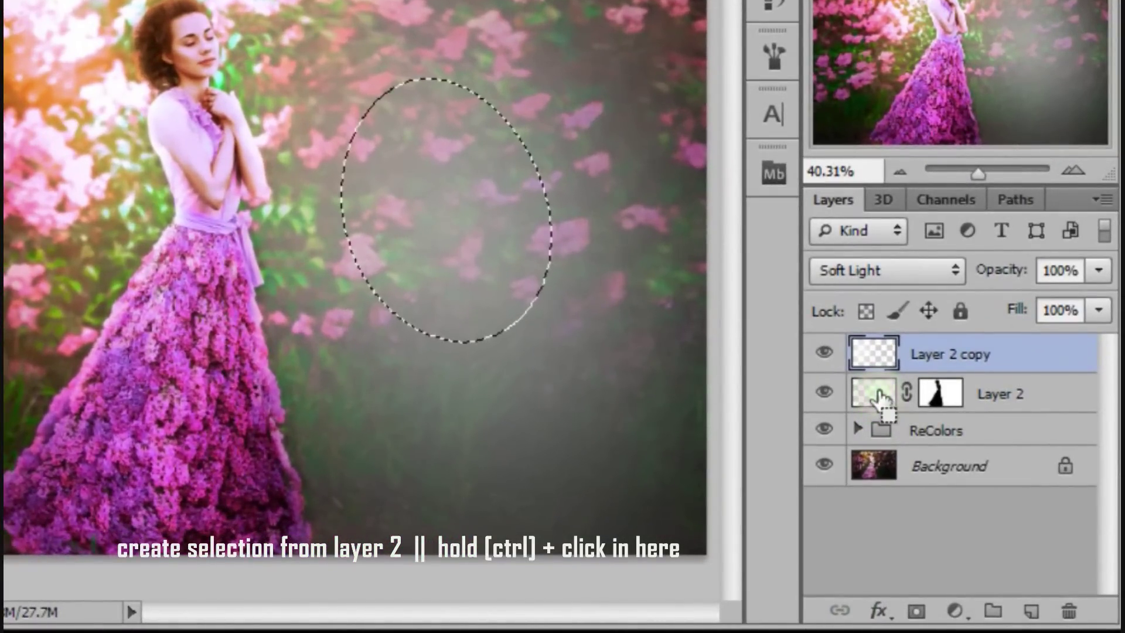
Fill the elliptical selection with 50% Gray on a new Layer 3.
{"action": "left_click", "coordinate": [1033, 610]}
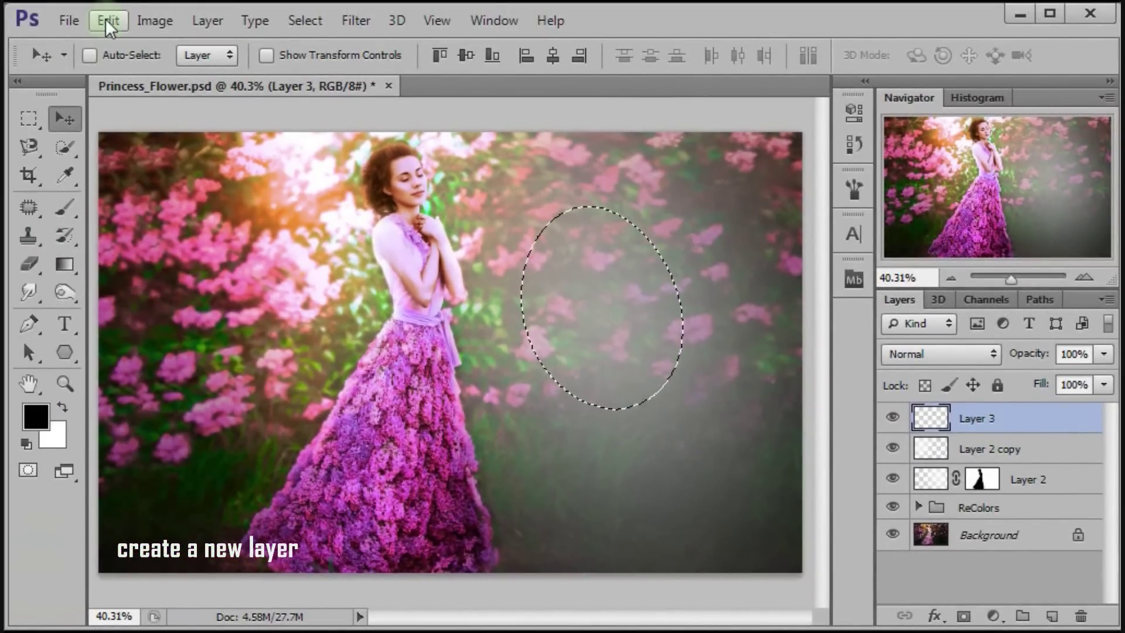
{"action": "left_click", "coordinate": [107, 21]}
{"action": "left_click", "coordinate": [230, 206]}
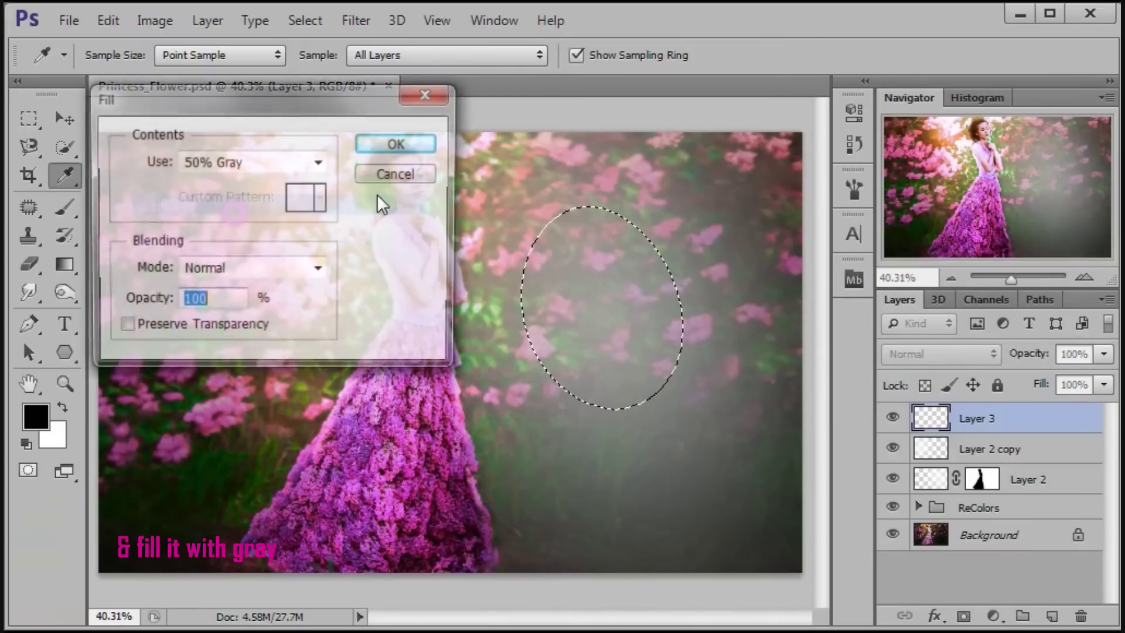
{"action": "left_click", "coordinate": [283, 164]}
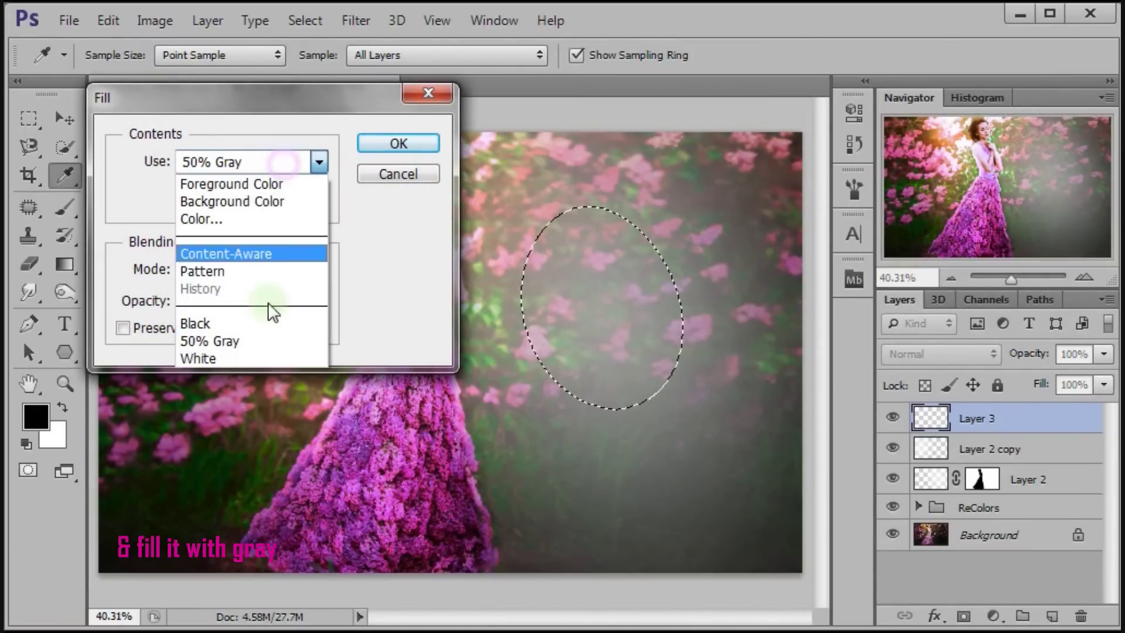
{"action": "left_click", "coordinate": [267, 340]}
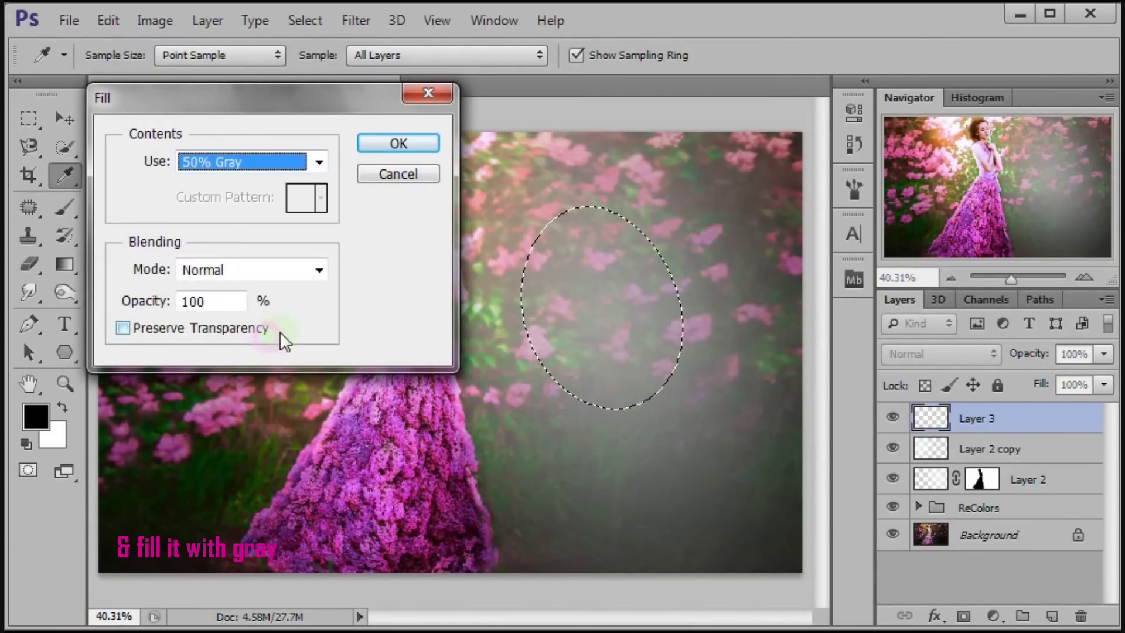
{"action": "left_click", "coordinate": [420, 142]}
{"action": "key", "text": "v"}
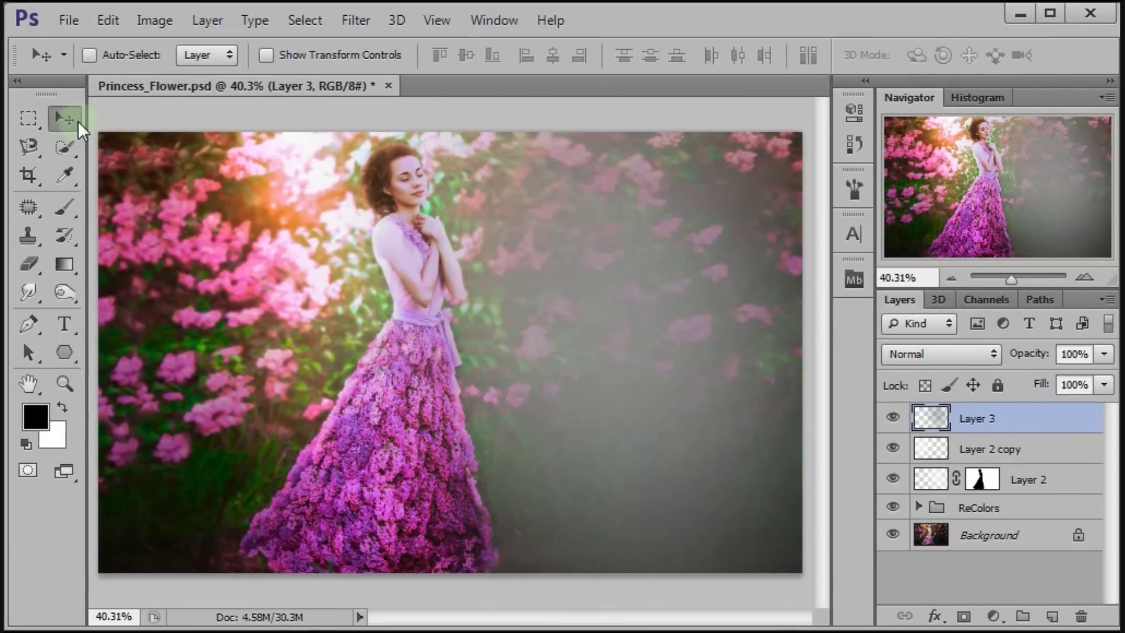
Shift Layer 3's gray oval left and blend it in Divide mode.
{"action": "mouse_move", "coordinate": [616, 359]}
{"action": "left_mouse_down"}
{"action": "mouse_move", "coordinate": [476, 329]}
{"action": "mouse_move", "coordinate": [436, 343]}
{"action": "left_mouse_up"}
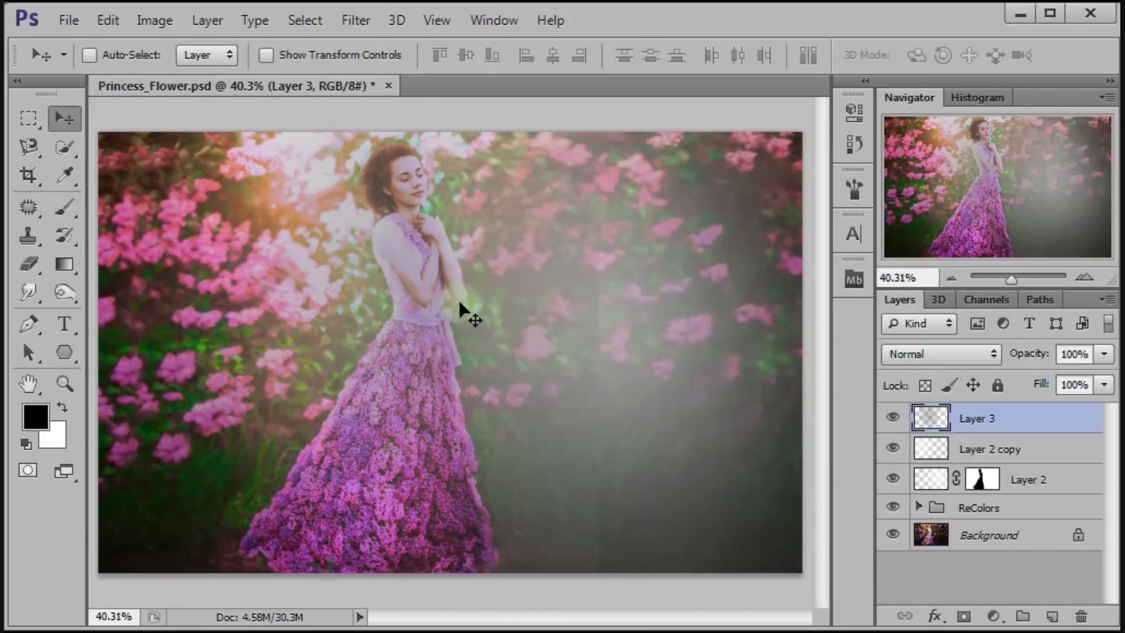
{"action": "left_click", "coordinate": [936, 357]}
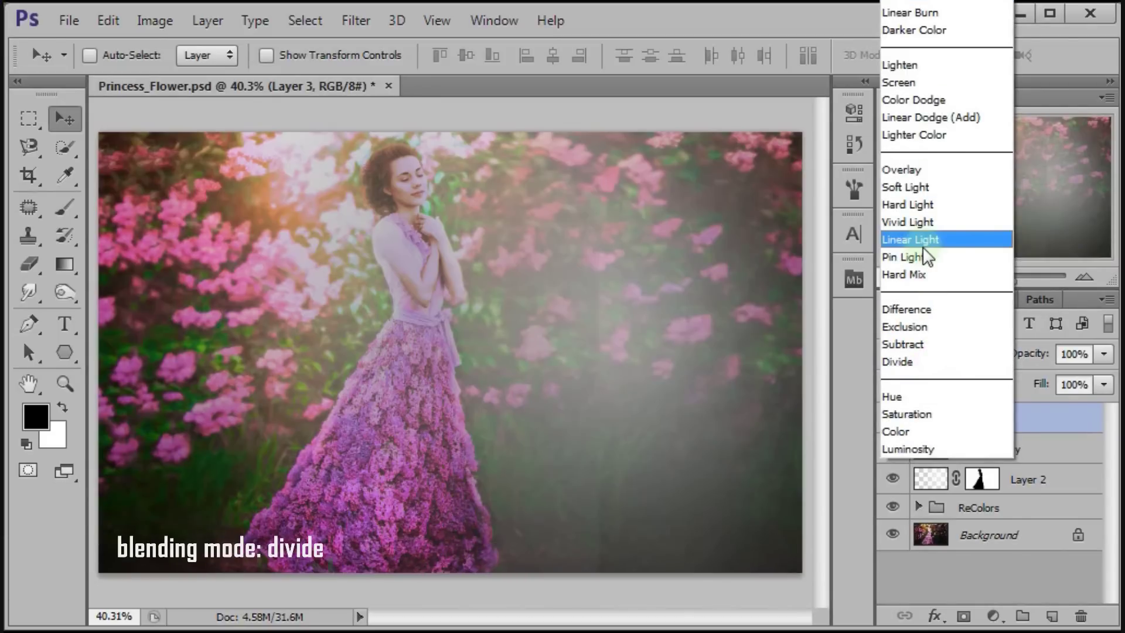
{"action": "left_click", "coordinate": [933, 363]}
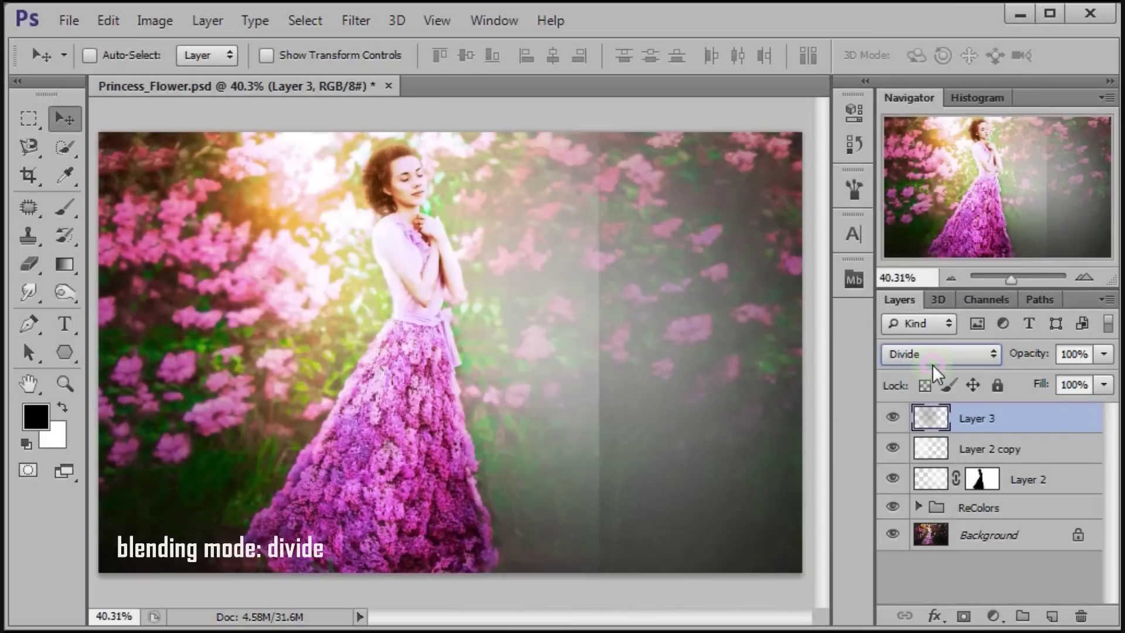
{"action": "mouse_move", "coordinate": [492, 345]}
{"action": "left_mouse_down"}
{"action": "mouse_move", "coordinate": [458, 344]}
{"action": "mouse_move", "coordinate": [479, 325]}
{"action": "left_mouse_up"}
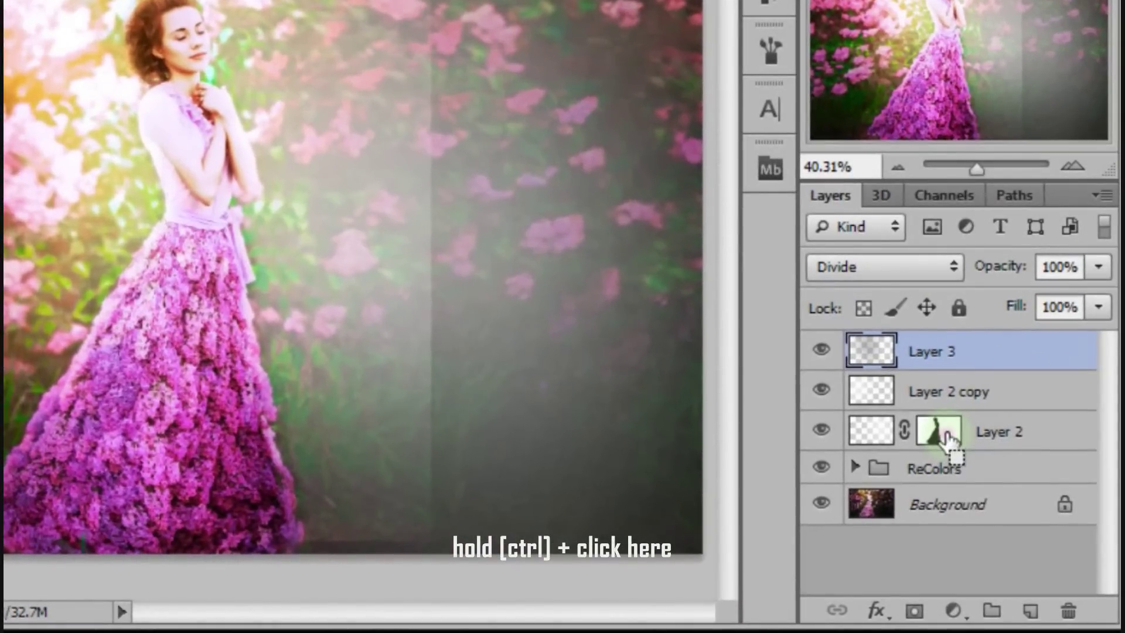
Mask Layer 3 with the woman's silhouette selection and compare the result.
{"action": "left_click", "coordinate": [946, 435], "text": "ctrl"}
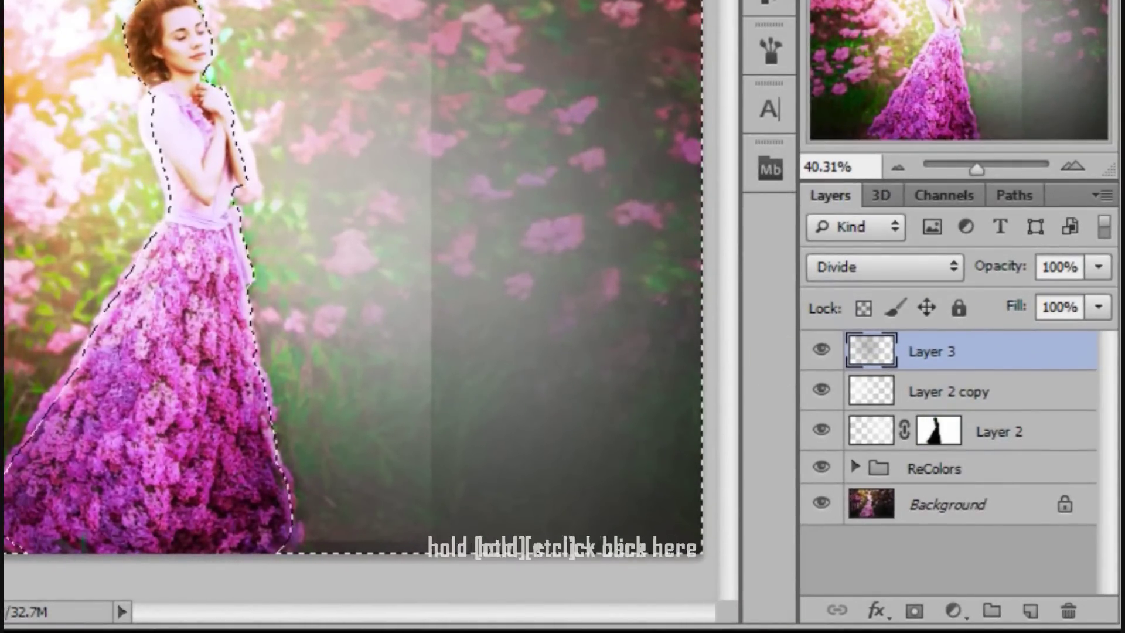
{"action": "left_click", "coordinate": [914, 612]}
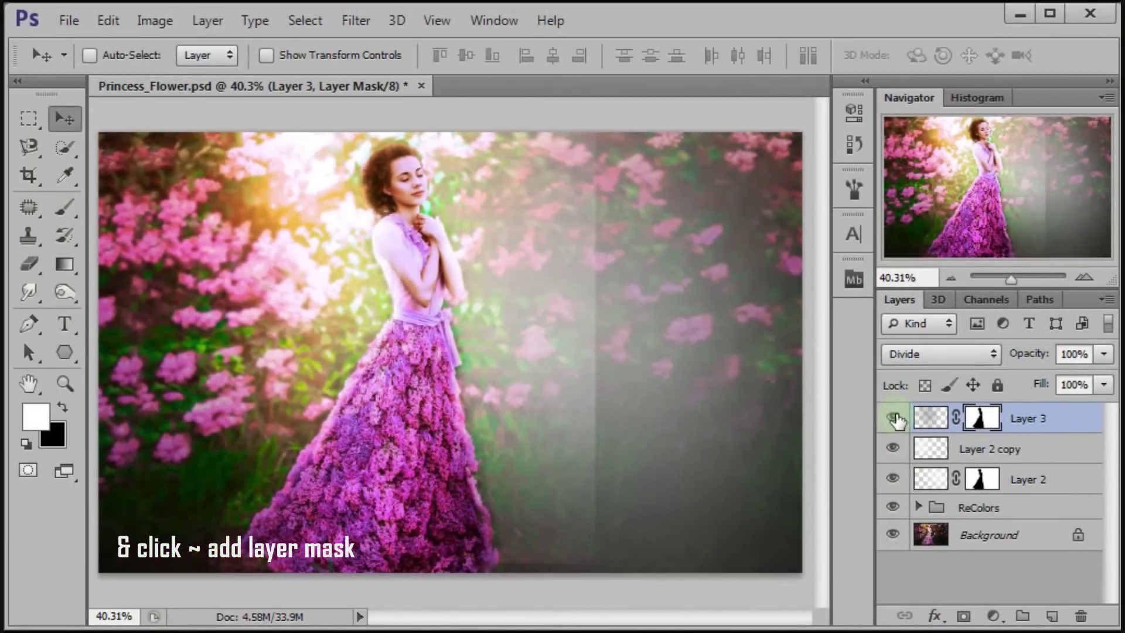
{"action": "left_click", "coordinate": [893, 418]}
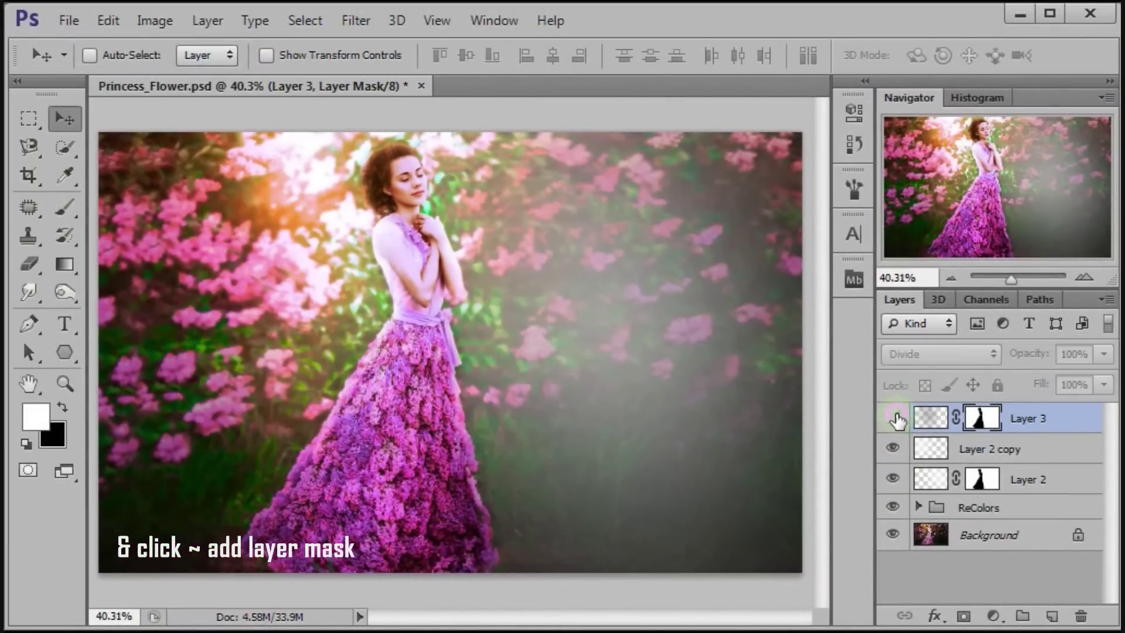
{"action": "left_click", "coordinate": [895, 418]}
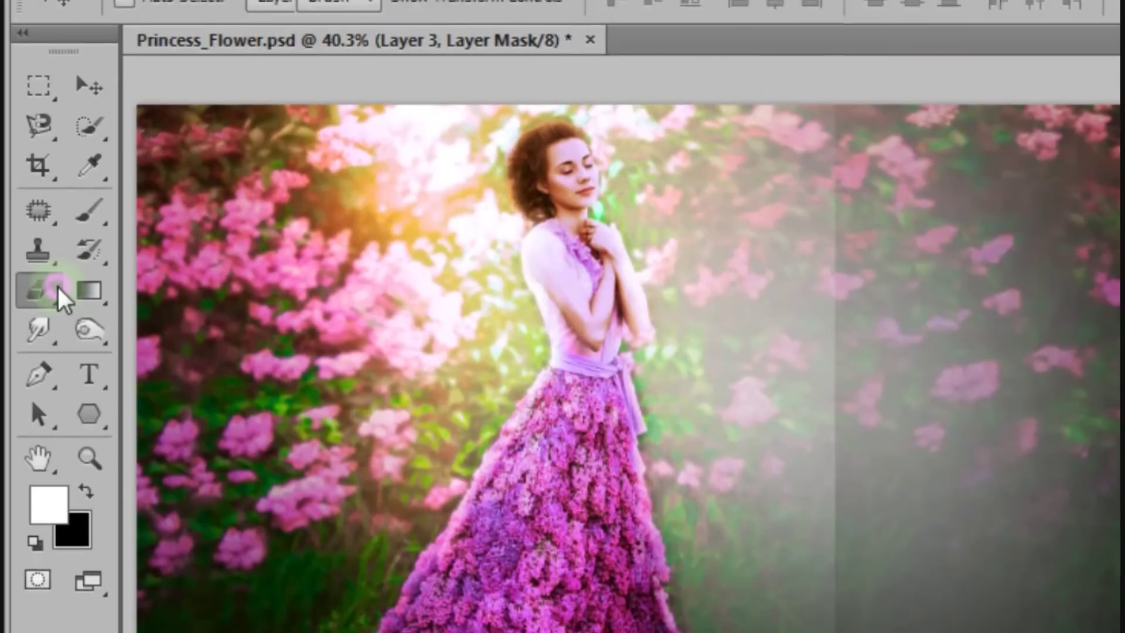
Soften the vertical glow seam on Layer 3's mask with a 24%-opacity eraser.
{"action": "right_click", "coordinate": [41, 326]}
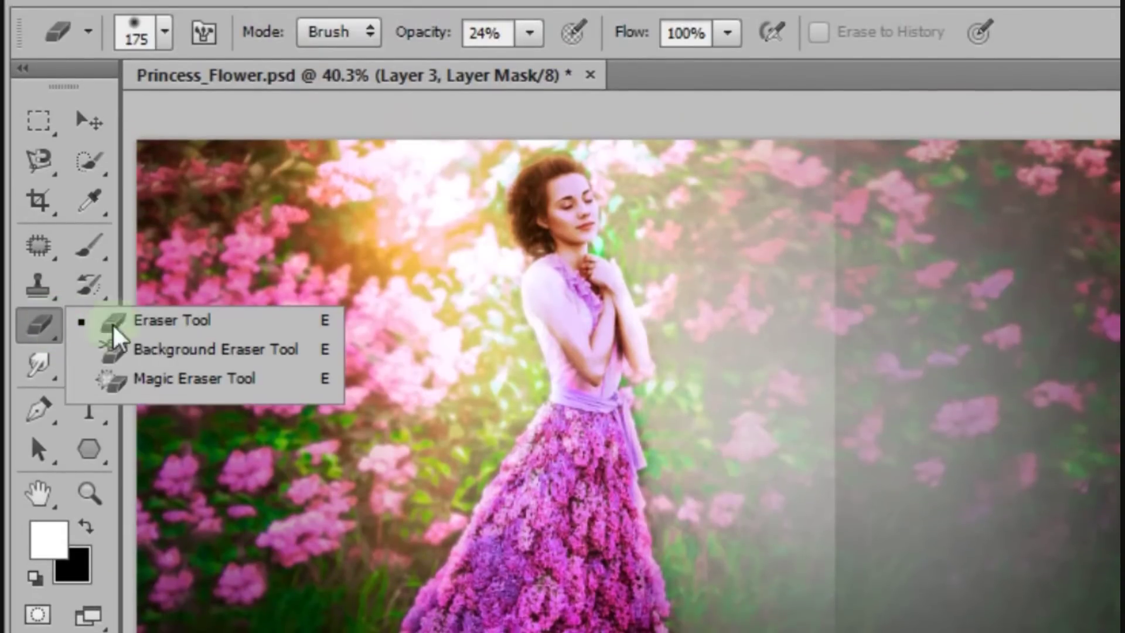
{"action": "left_click", "coordinate": [258, 324]}
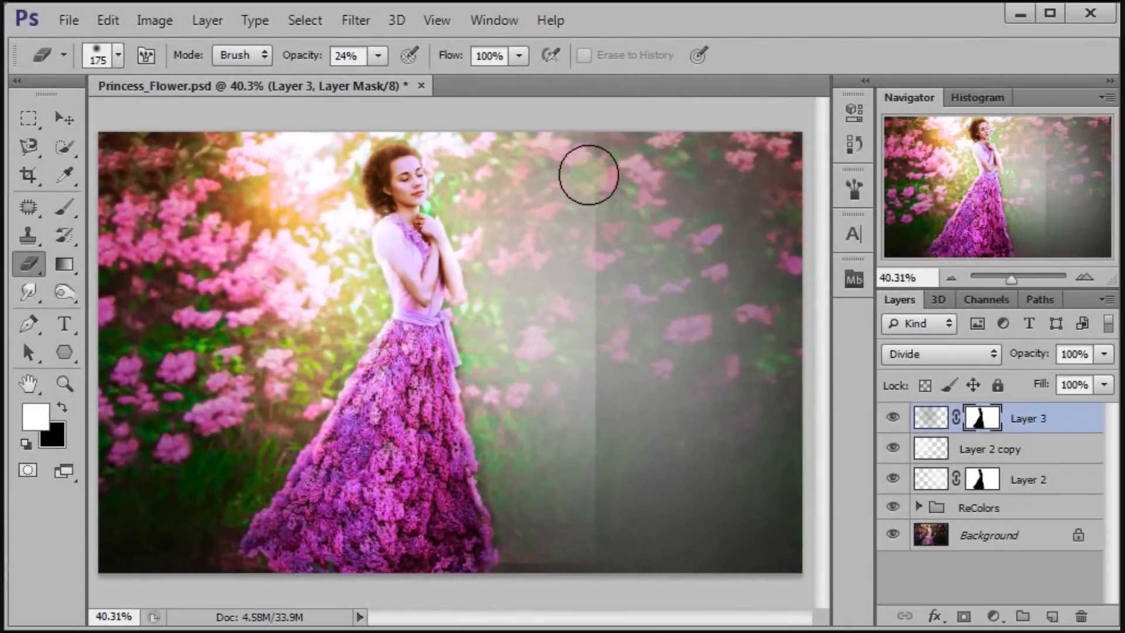
{"action": "left_click_drag", "start_coordinate": [589, 175], "coordinate": [545, 552]}
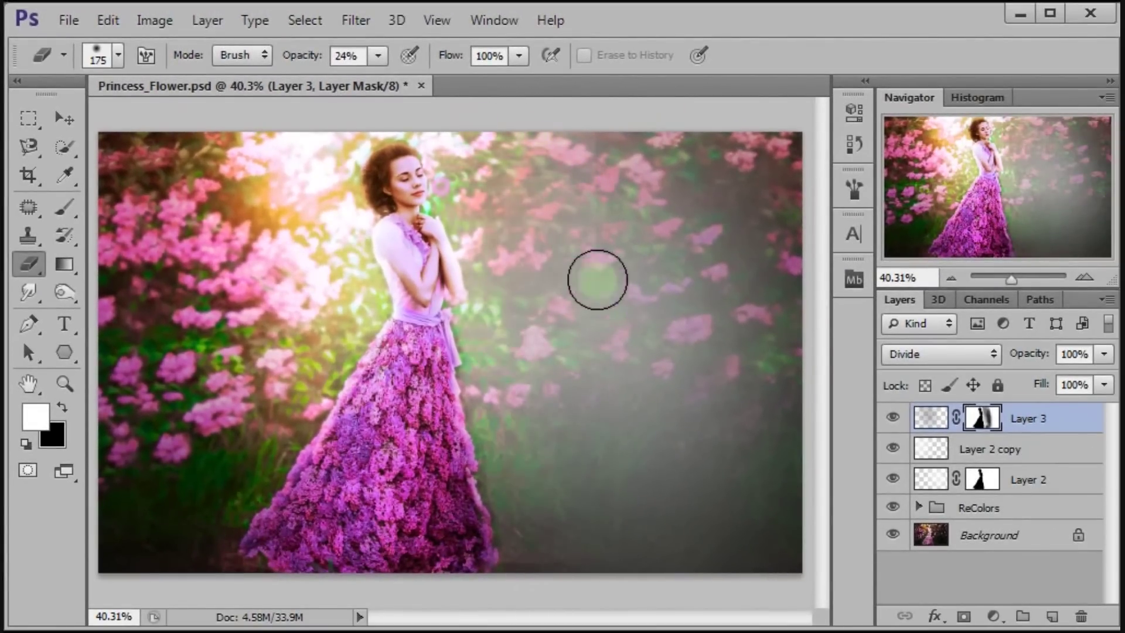
{"action": "left_click_drag", "start_coordinate": [535, 205], "coordinate": [565, 531]}
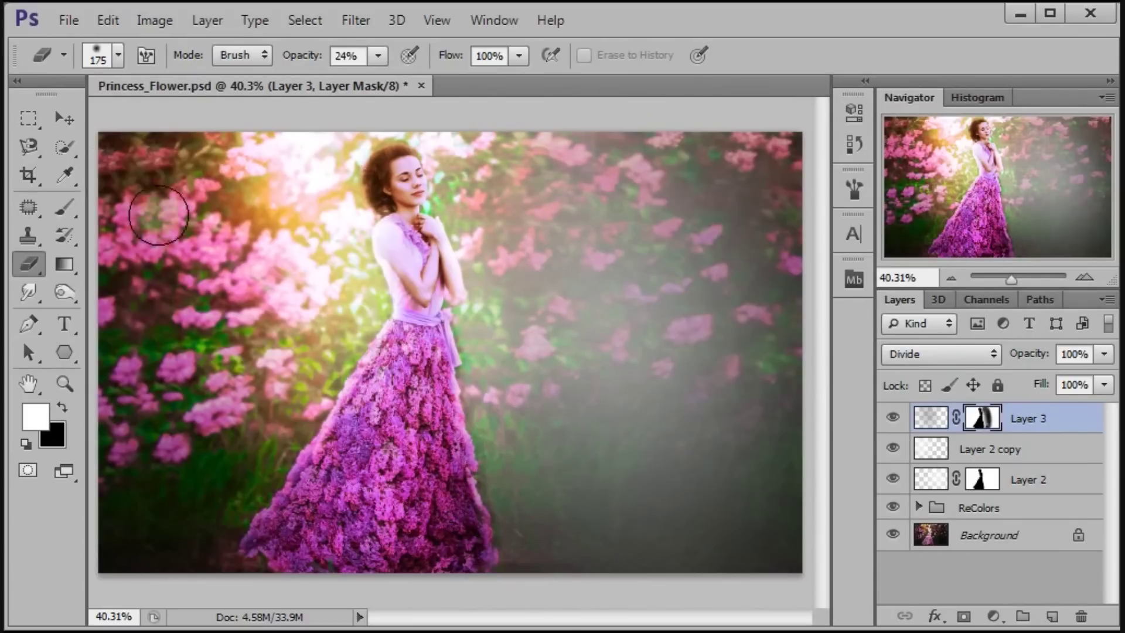
{"action": "left_click", "coordinate": [66, 120]}
{"action": "left_click", "coordinate": [759, 549]}
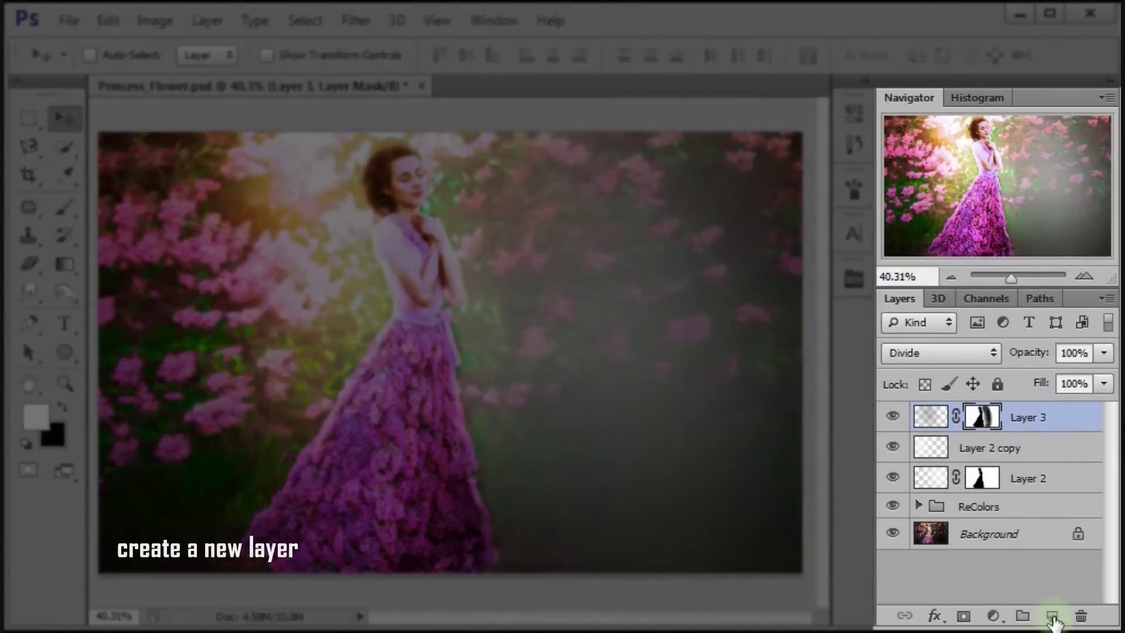
Fill a new Layer 4 with orange foreground colour fb9708.
{"action": "left_click", "coordinate": [1052, 617]}
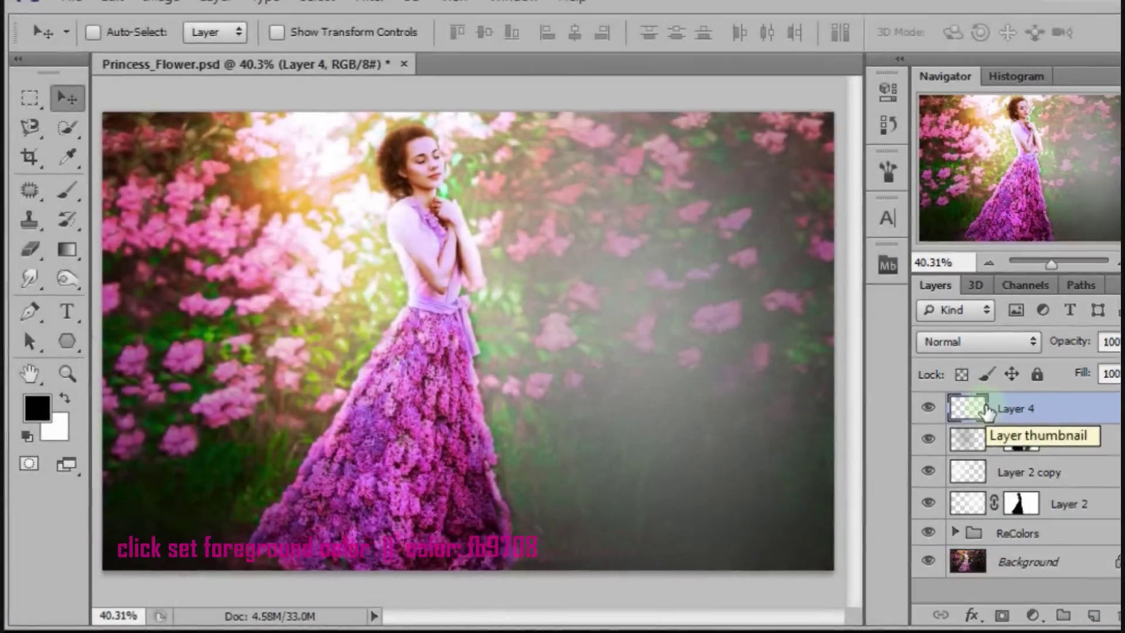
{"action": "left_click", "coordinate": [37, 407]}
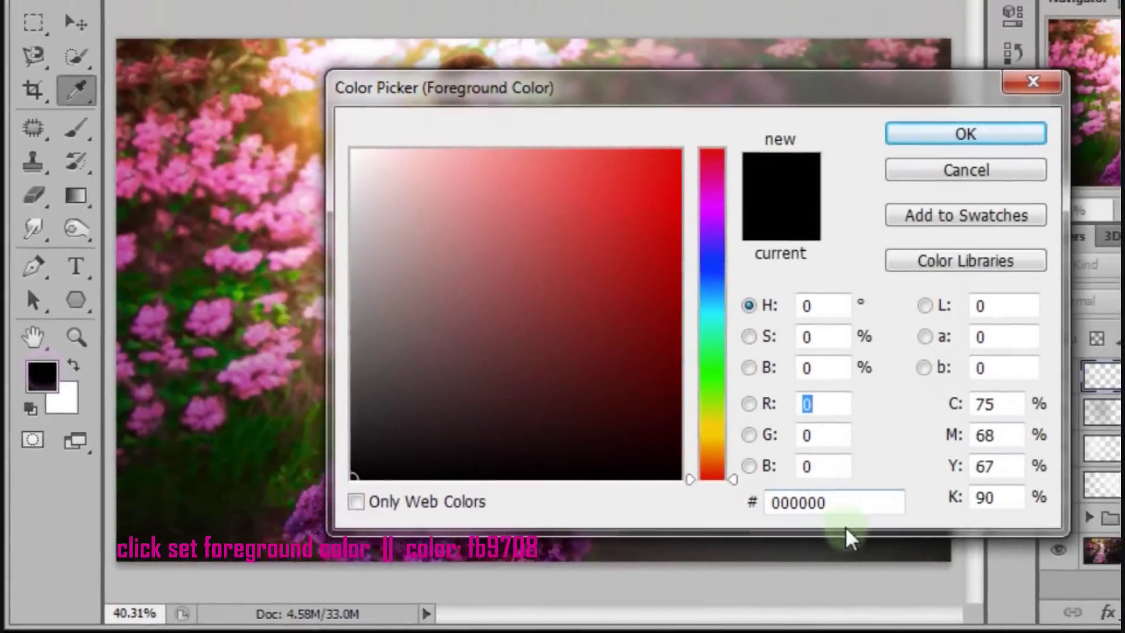
{"action": "left_click", "coordinate": [854, 506]}
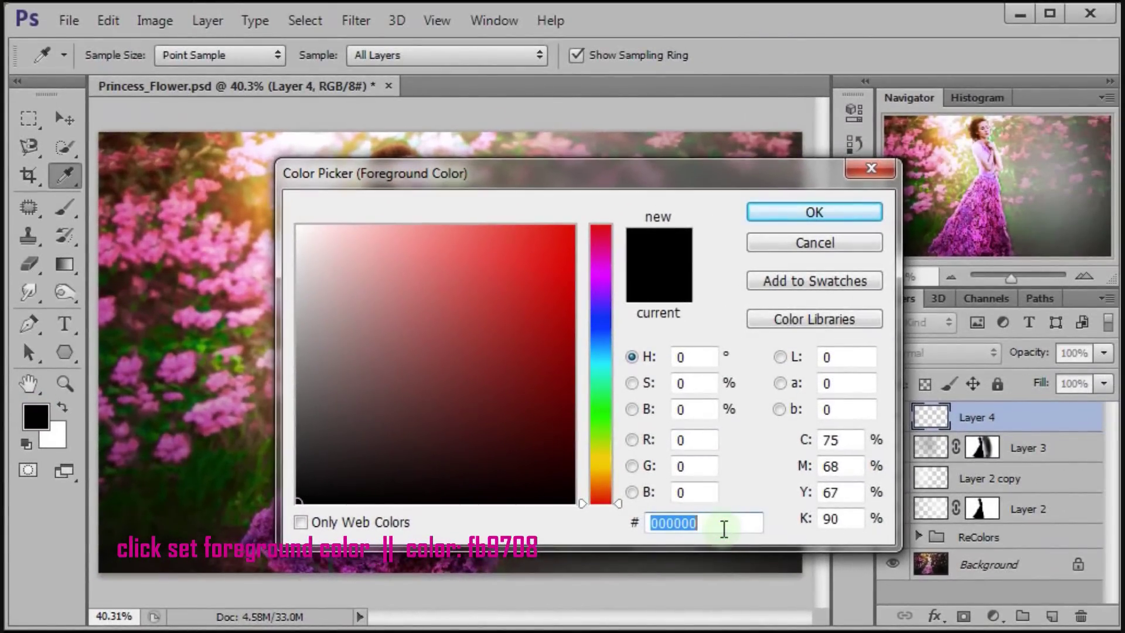
{"action": "type", "text": "fb9708"}
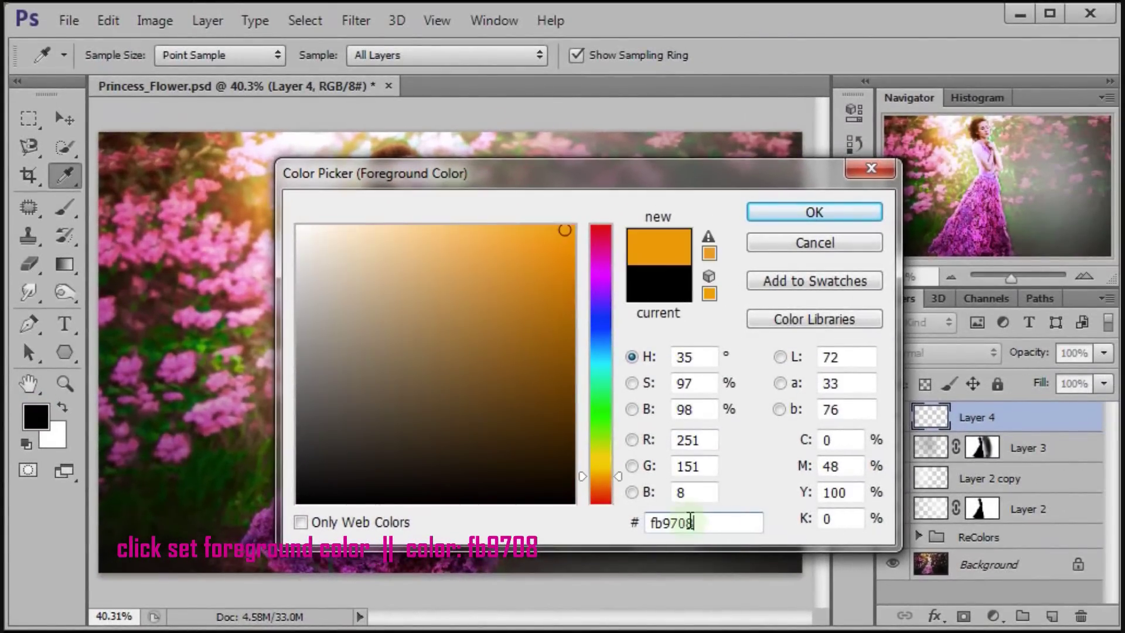
{"action": "left_click", "coordinate": [815, 212]}
{"action": "key", "text": "v"}
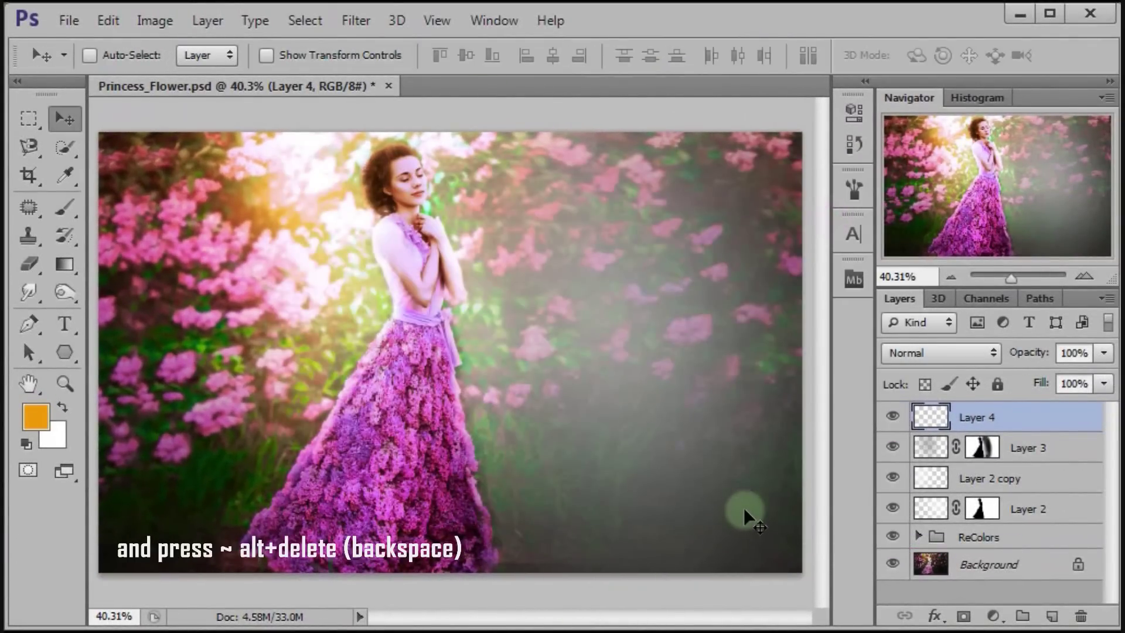
{"action": "key", "text": "alt+BackSpace"}
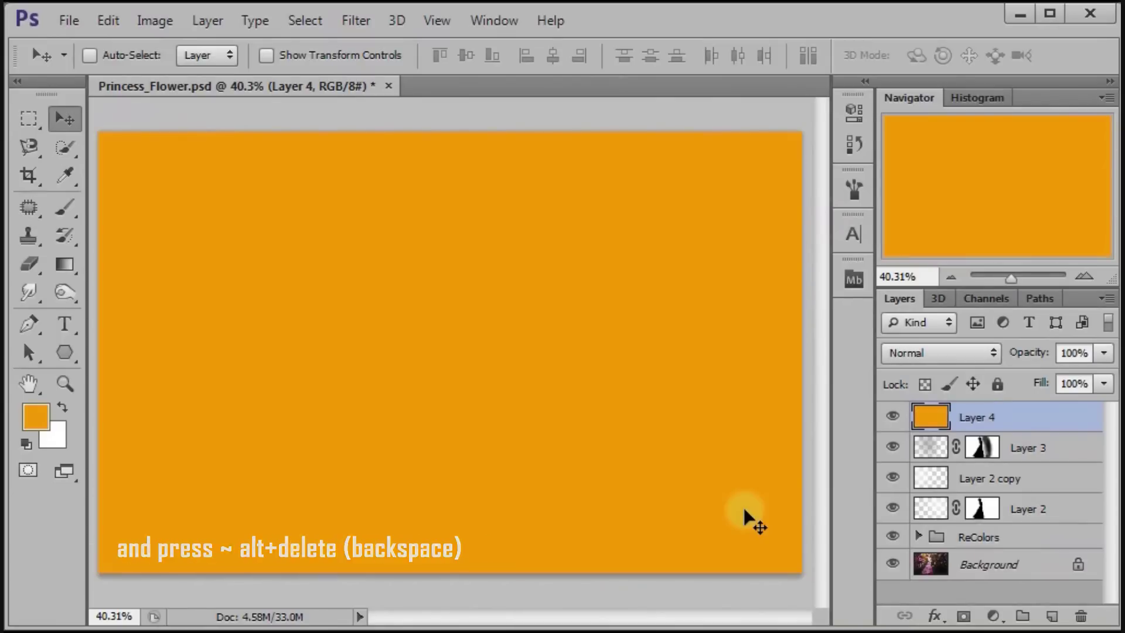
Set Layer 4 to Luminosity blending and compare it hidden versus shown.
{"action": "left_click", "coordinate": [923, 354]}
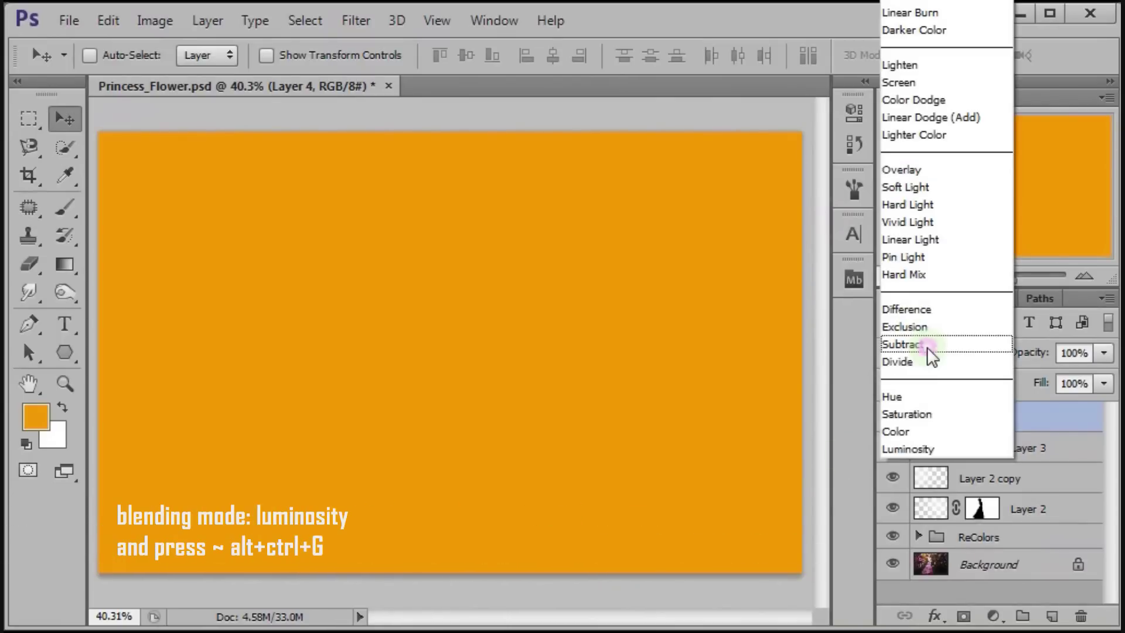
{"action": "left_click", "coordinate": [915, 450]}
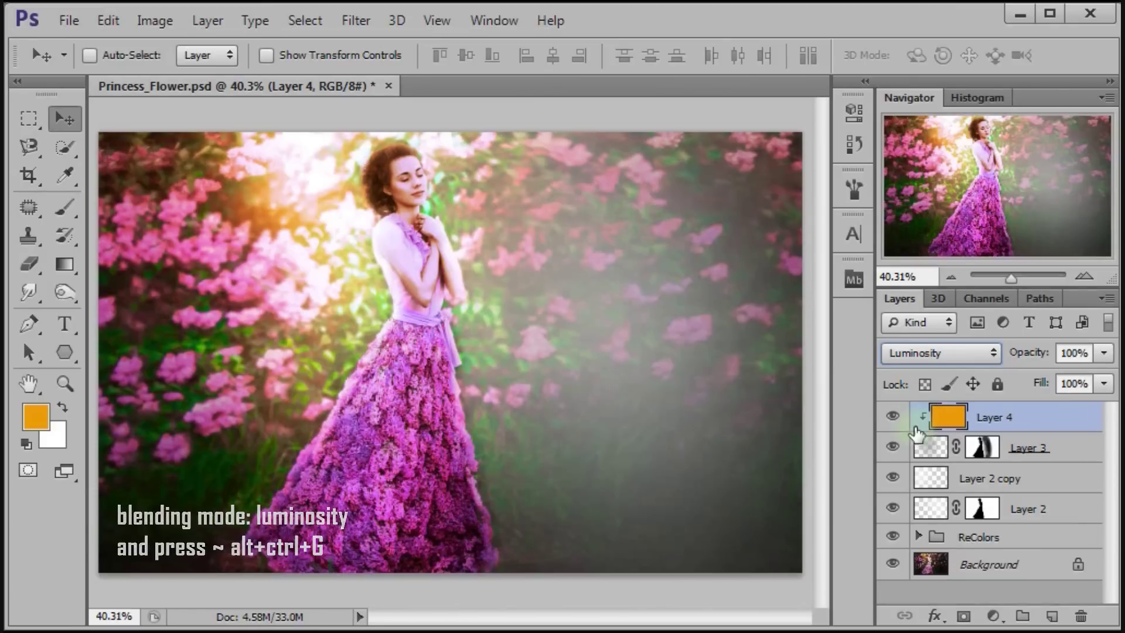
{"action": "left_click", "coordinate": [893, 416]}
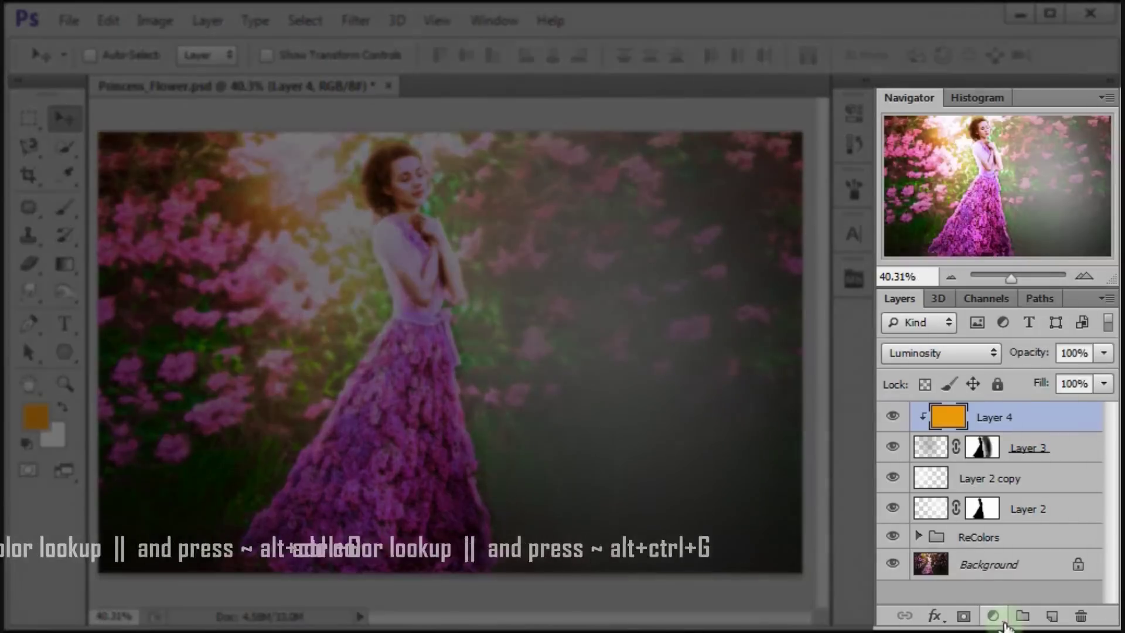
{"action": "left_click", "coordinate": [993, 616]}
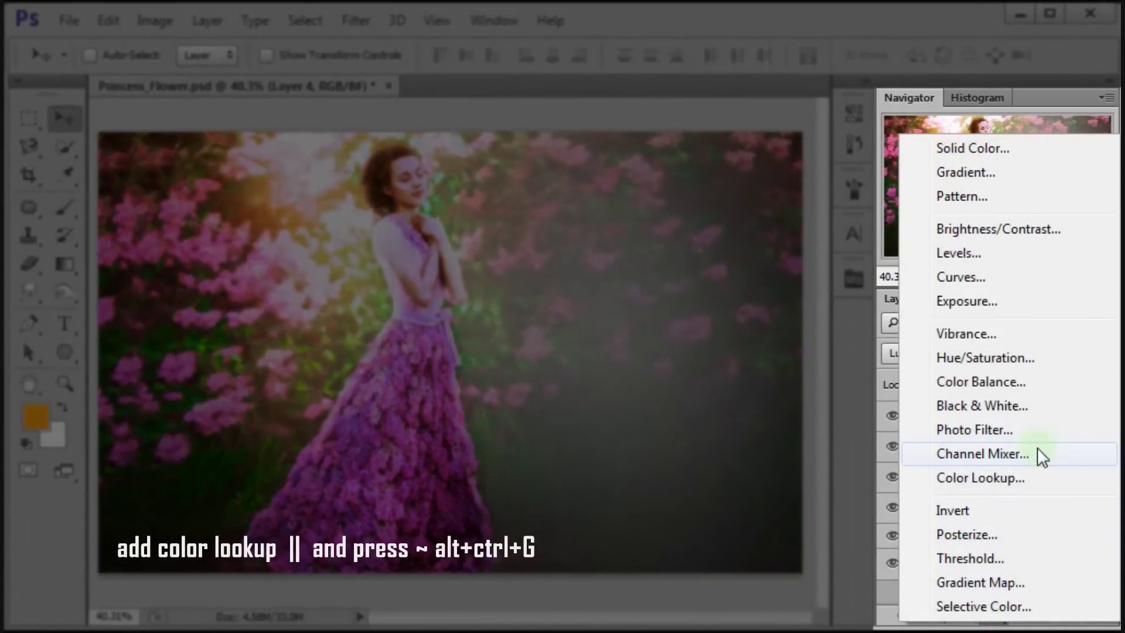
Add a Color Lookup layer clipped to Layer 4 using the Candlelight.CUBE look.
{"action": "left_click", "coordinate": [1038, 474]}
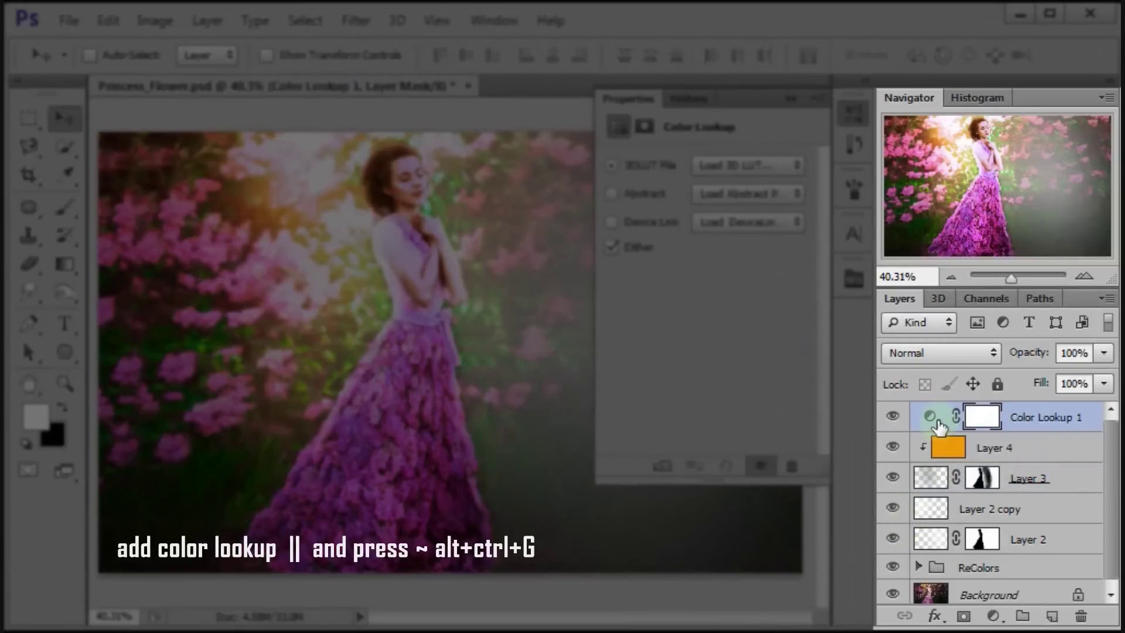
{"action": "key", "text": "ctrl+alt+g"}
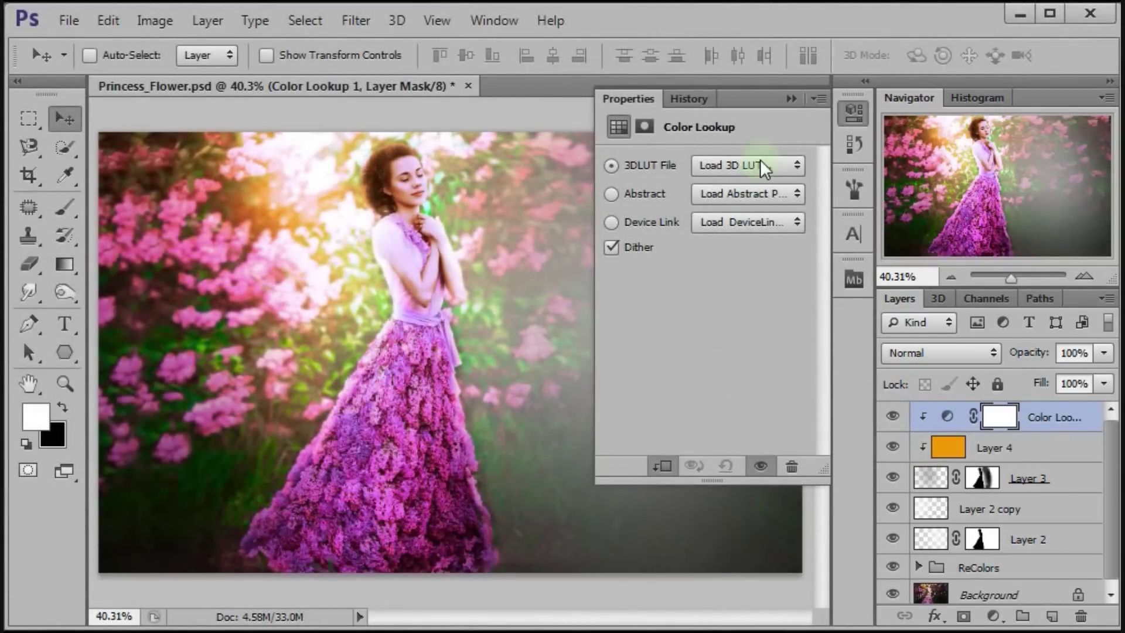
{"action": "left_click", "coordinate": [761, 167]}
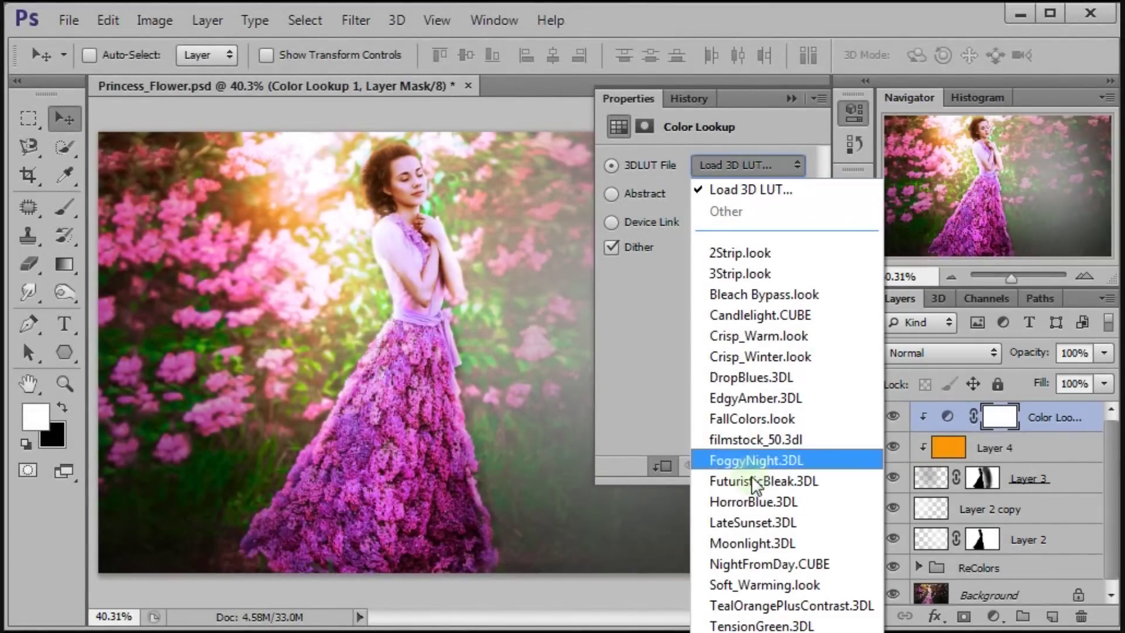
{"action": "left_click", "coordinate": [845, 314]}
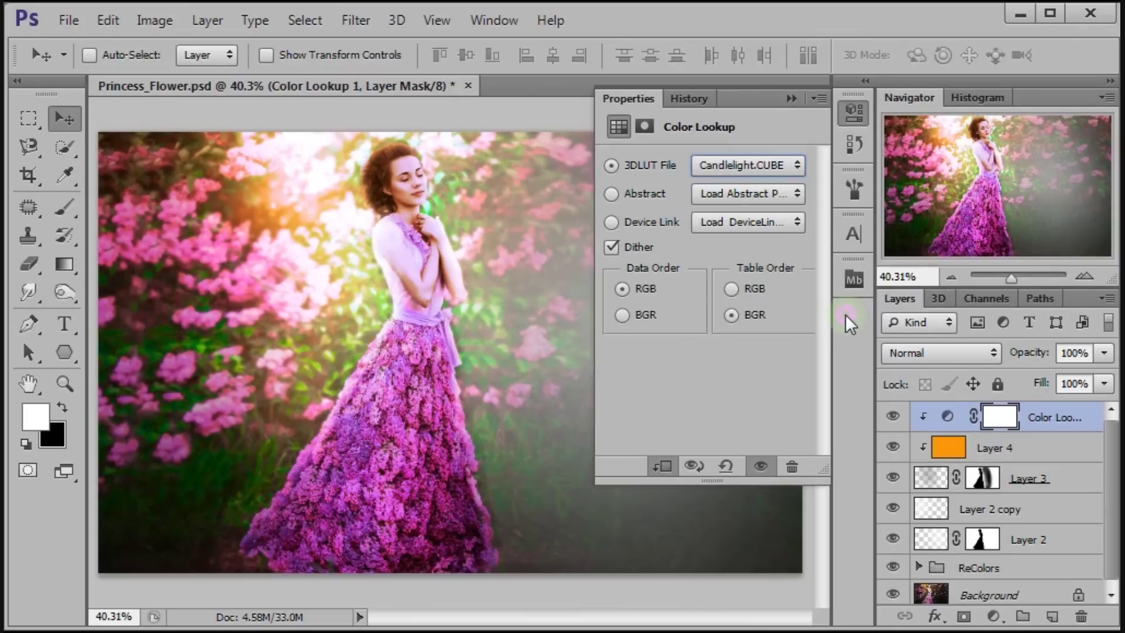
{"action": "left_click", "coordinate": [792, 98]}
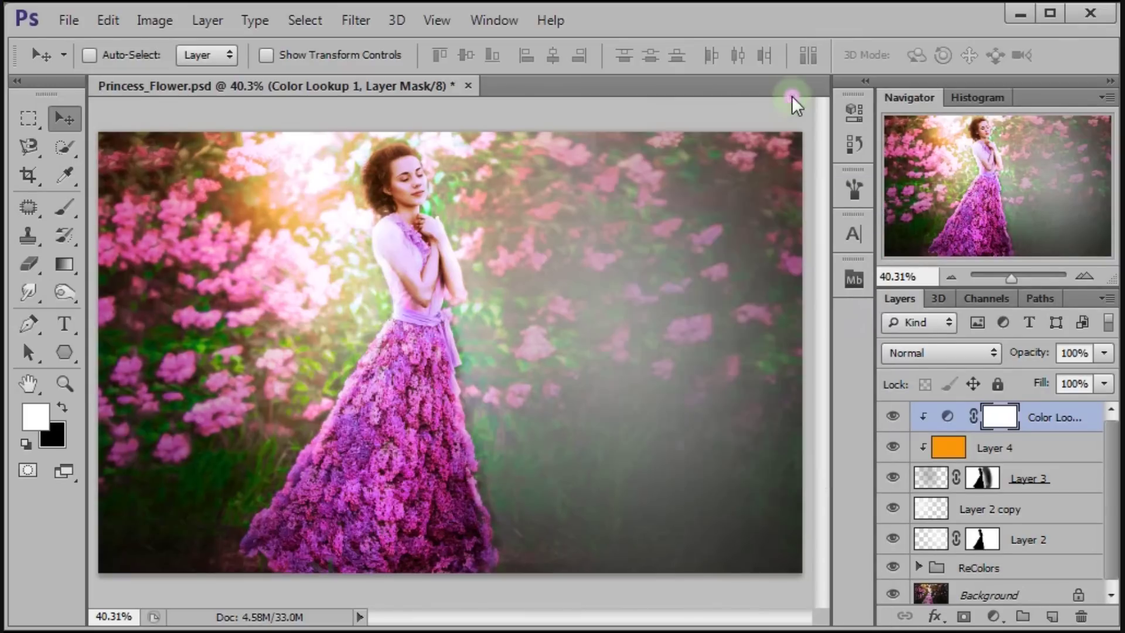
{"action": "left_click", "coordinate": [893, 416]}
{"action": "left_click_drag", "start_coordinate": [1032, 290], "coordinate": [1027, 236]}
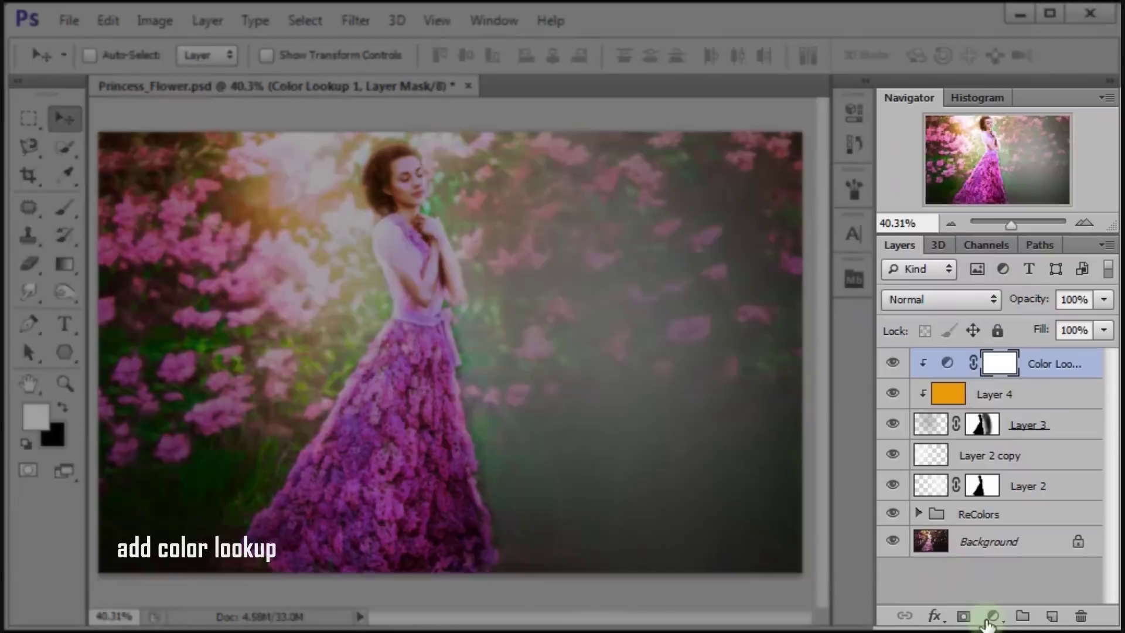
Add a second Color Lookup layer using the Crisp_Winter.look grade.
{"action": "left_click", "coordinate": [992, 616]}
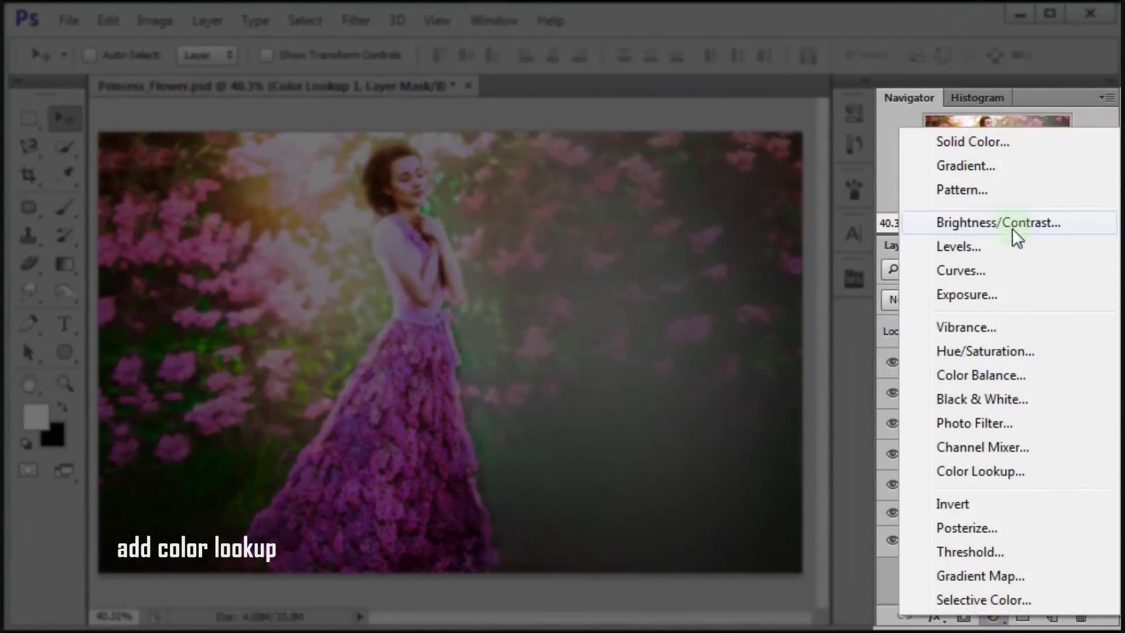
{"action": "left_click", "coordinate": [1063, 462]}
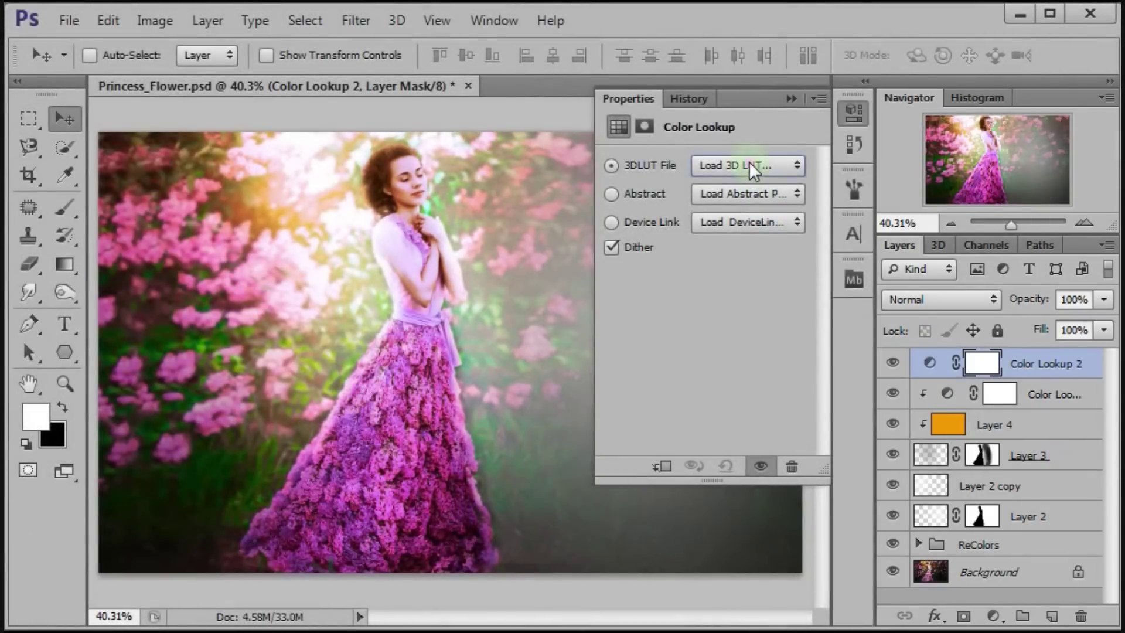
{"action": "left_click", "coordinate": [750, 164]}
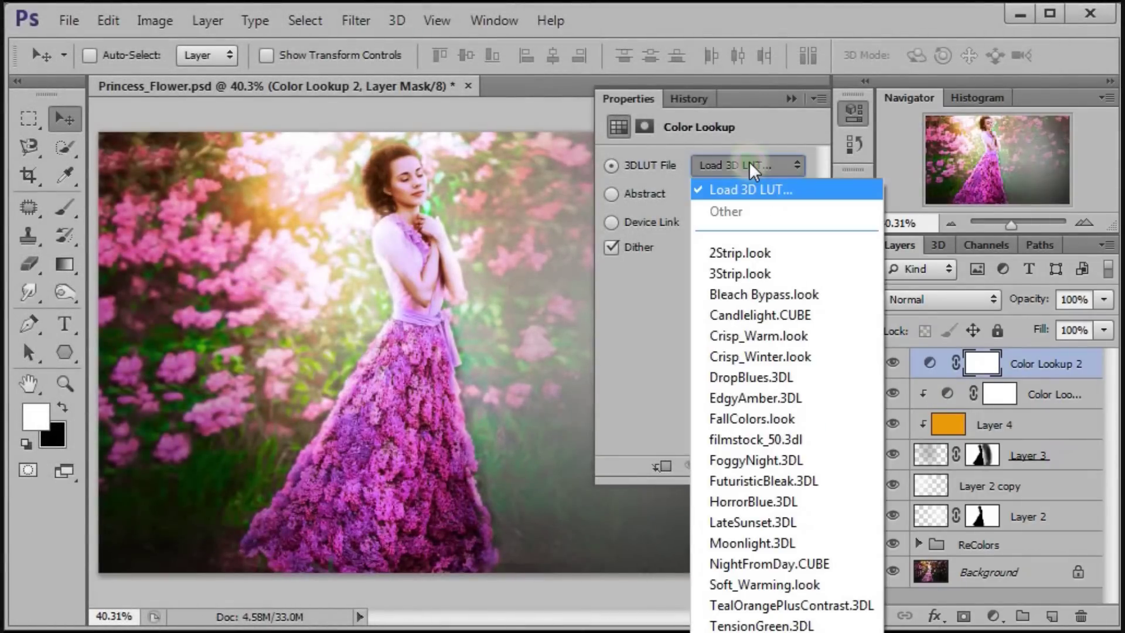
{"action": "left_click", "coordinate": [856, 367]}
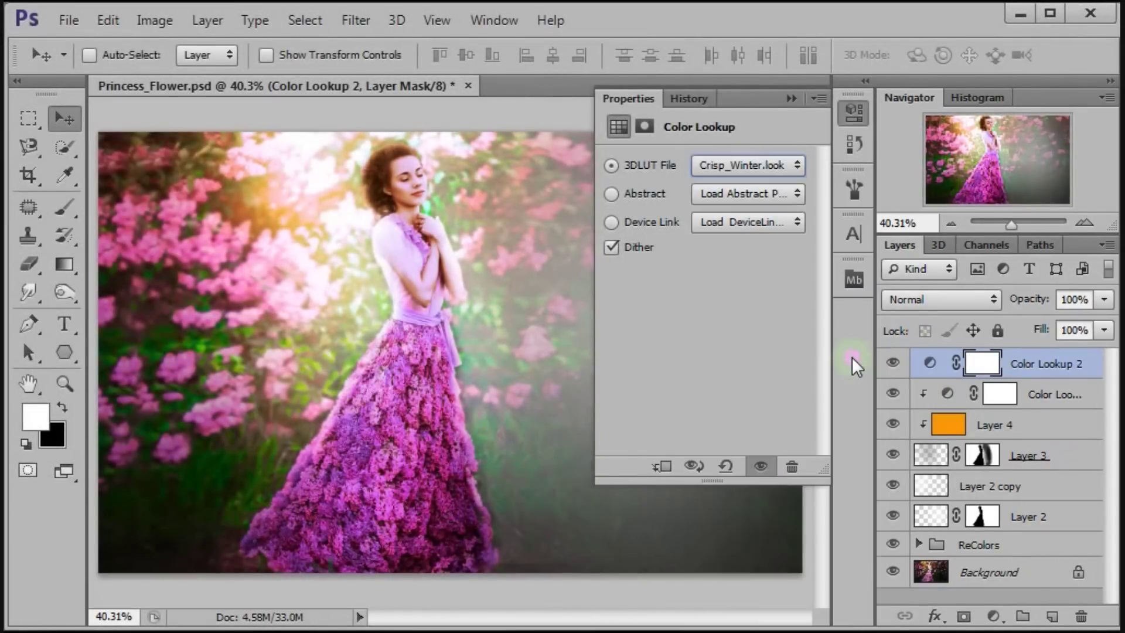
{"action": "left_click", "coordinate": [788, 99]}
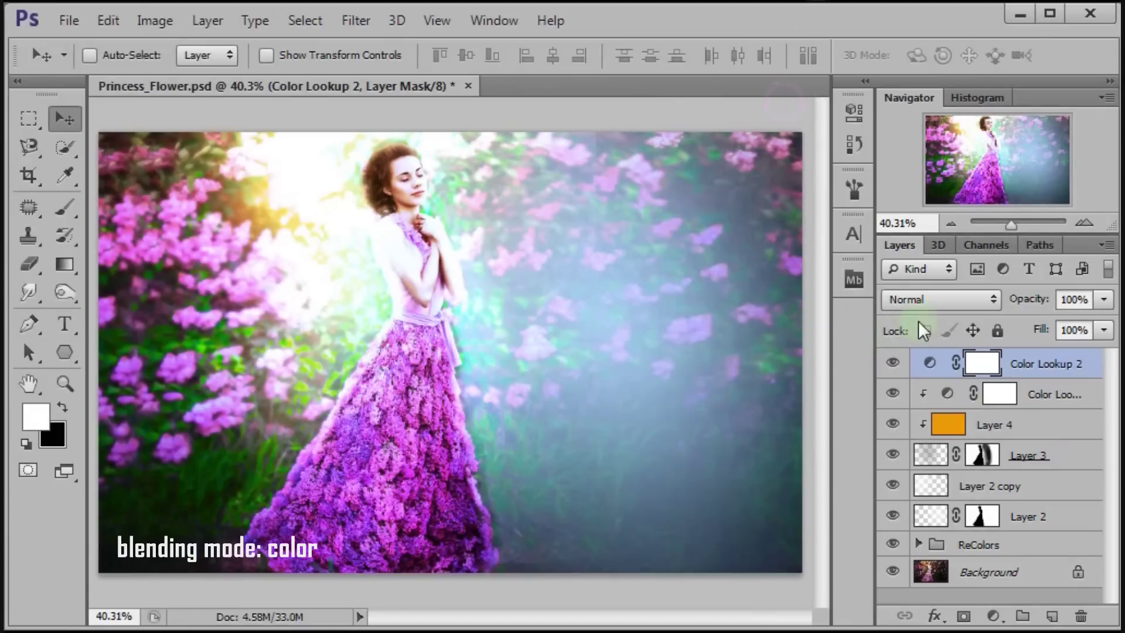
Set Color Lookup 2 to Color blending and compare it hidden versus shown.
{"action": "left_click", "coordinate": [925, 300]}
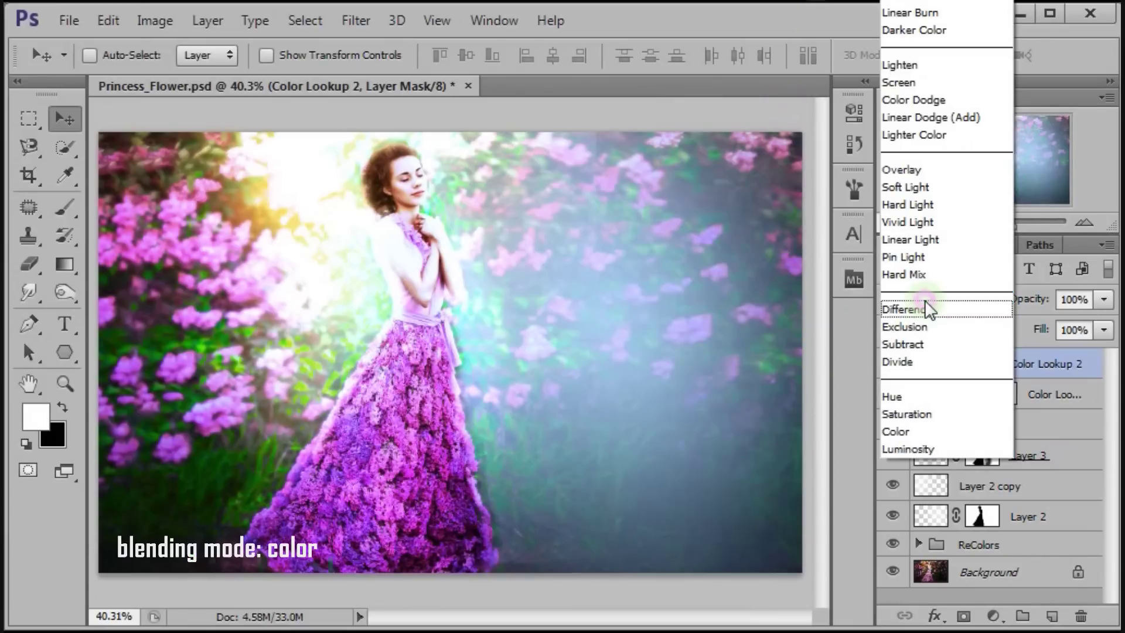
{"action": "left_click", "coordinate": [920, 430]}
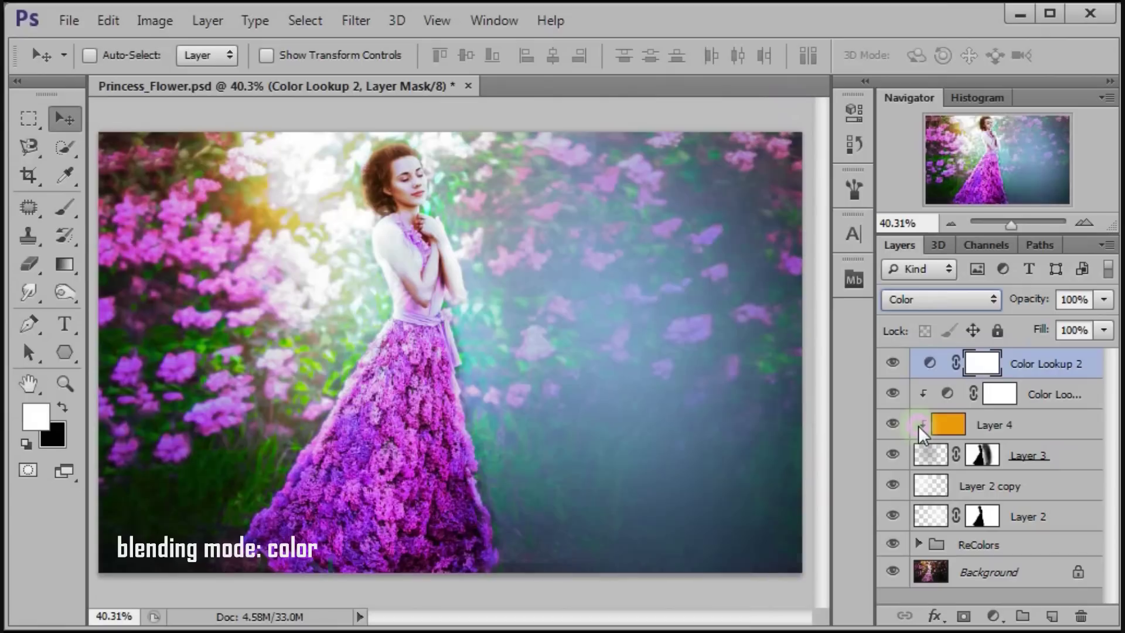
{"action": "left_click", "coordinate": [890, 365]}
{"action": "left_click", "coordinate": [890, 365]}
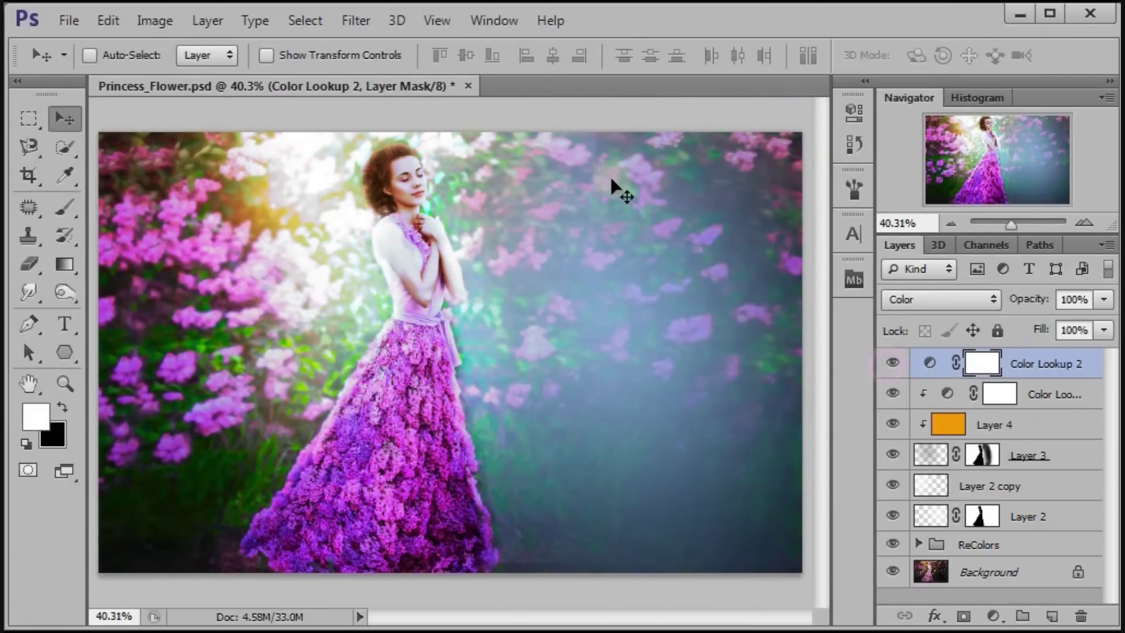
{"action": "left_click", "coordinate": [678, 533]}
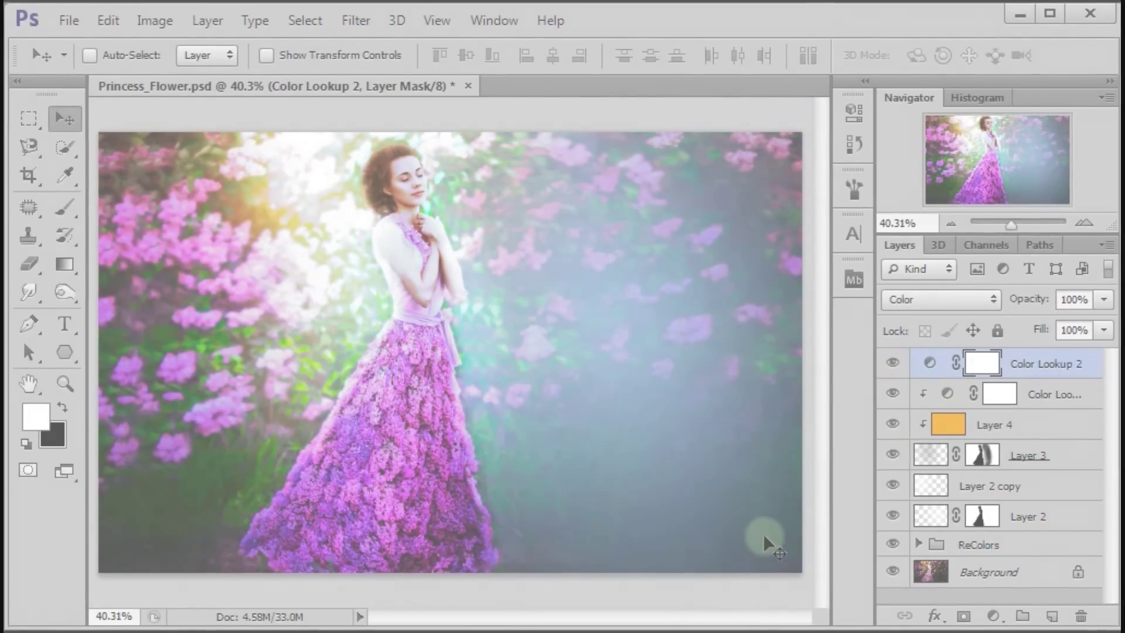